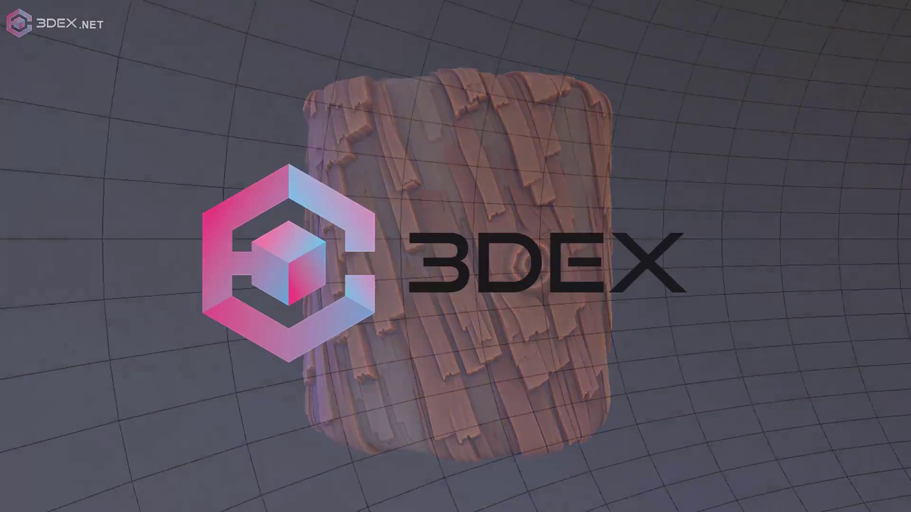
# Step: Add a Polygon 2 node as a solid white square with 4 sides and gradient 0
pyautogui.scroll(-2, 142, 356)
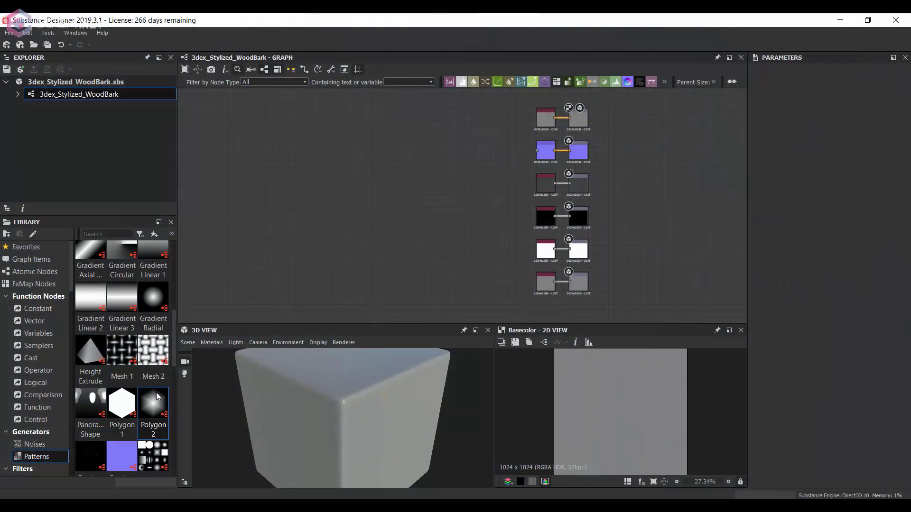
pyautogui.moveTo(154, 403); pyautogui.dragTo(394, 182)
pyautogui.scroll(-5, 807, 284)
pyautogui.moveTo(770, 341); pyautogui.dragTo(762, 341)
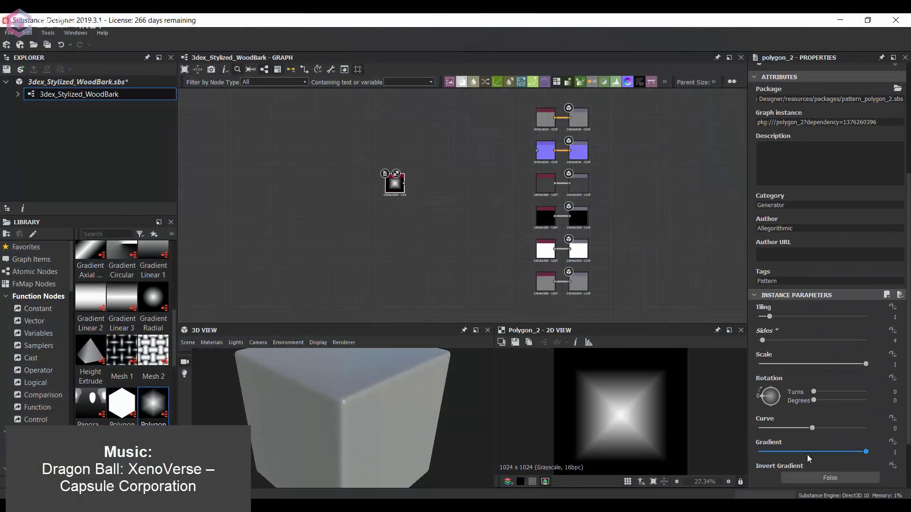
pyautogui.moveTo(866, 452); pyautogui.dragTo(759, 452)
pyautogui.press('f')
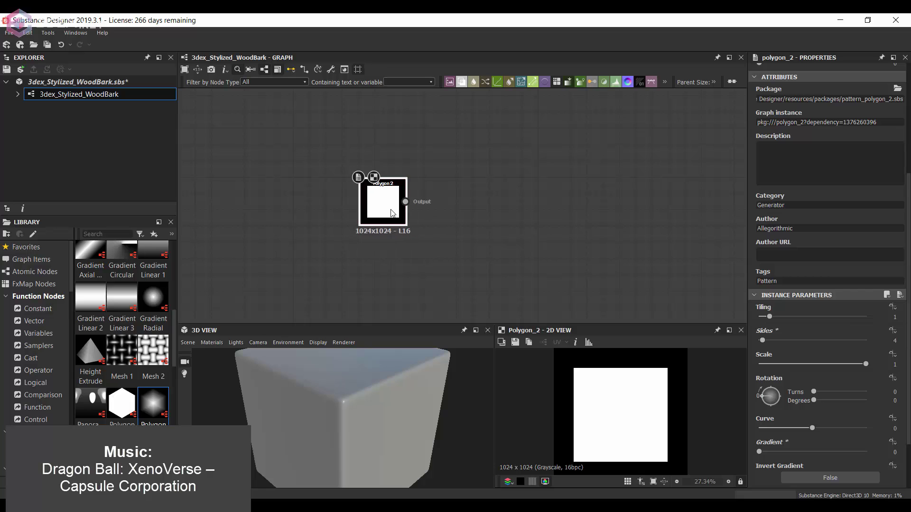
# Step: Attach a Transformation 2D to the square with tiling turned off
pyautogui.moveTo(610, 414)
pyautogui.mouseDown()
pyautogui.moveTo(633, 415)
pyautogui.moveTo(629, 430)
pyautogui.mouseUp()
pyautogui.click(793, 159)
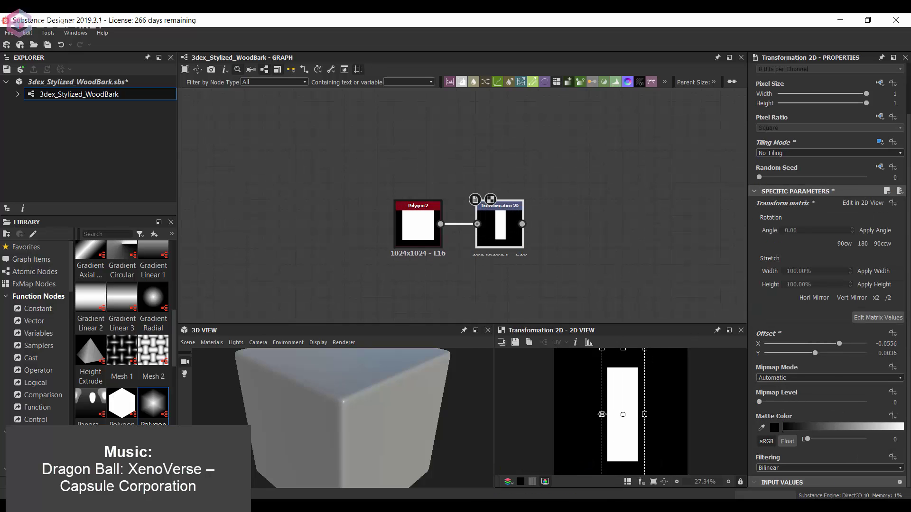
pyautogui.press('f')
pyautogui.press('f')
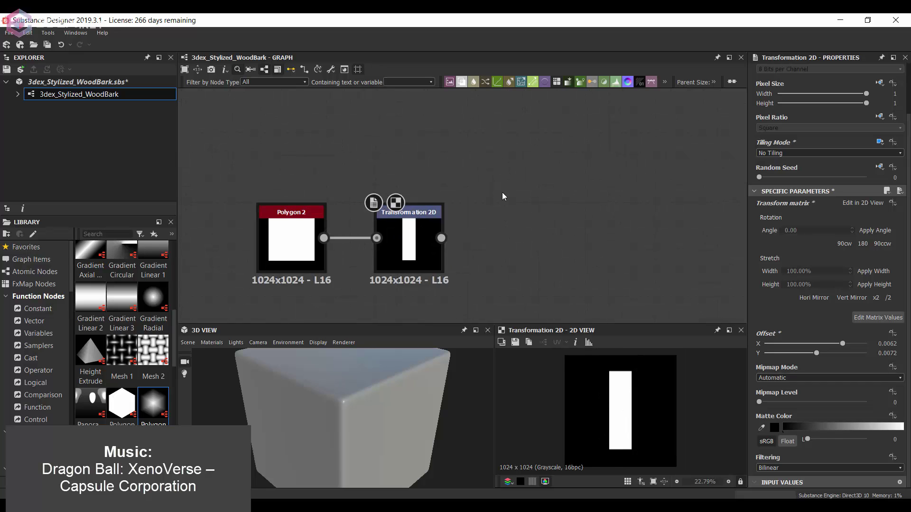
# Step: Add a duplicate transform and combine both transforms in a Blend node
pyautogui.click(418, 167)
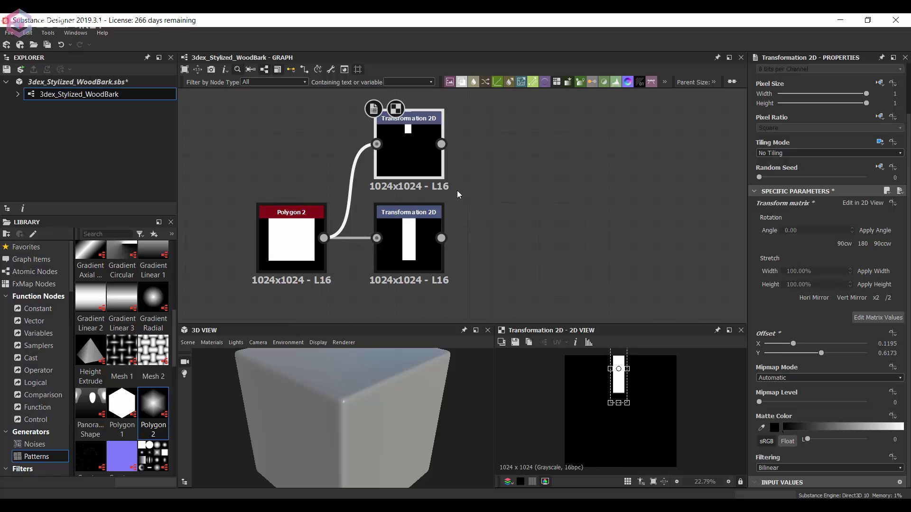
pyautogui.rightClick(466, 227)
pyautogui.click(479, 214)
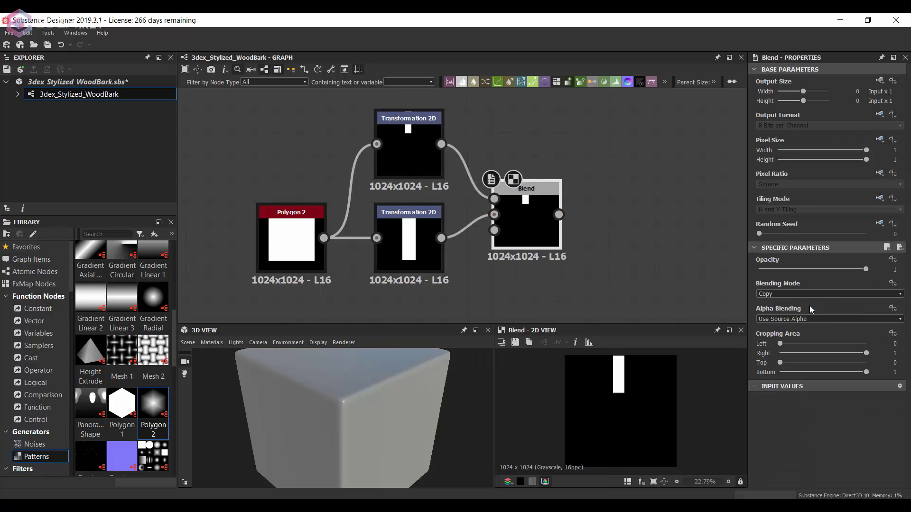
pyautogui.click(829, 294)
pyautogui.click(811, 313)
pyautogui.click(408, 152)
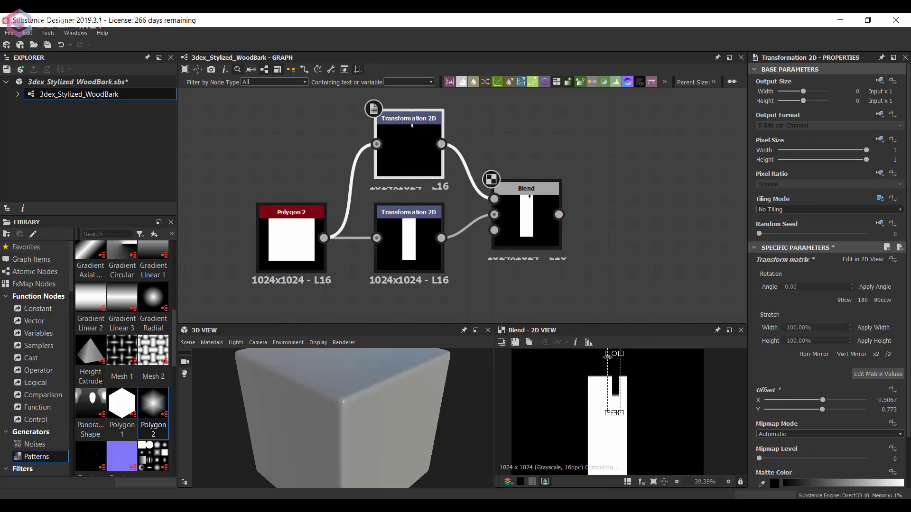
pyautogui.scroll(-2, 583, 198)
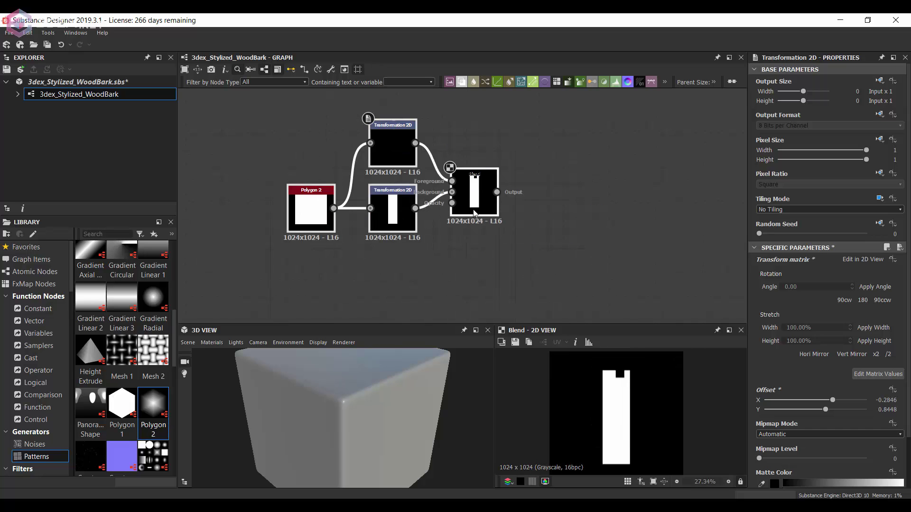
pyautogui.moveTo(546, 228); pyautogui.dragTo(581, 205, button='middle')
# Step: Add a Skew Grayscale node and subtract it from the transform in a Blend
pyautogui.rightClick(519, 239)
pyautogui.write('skew')
pyautogui.press('Return')
pyautogui.scroll(2, 505, 241)
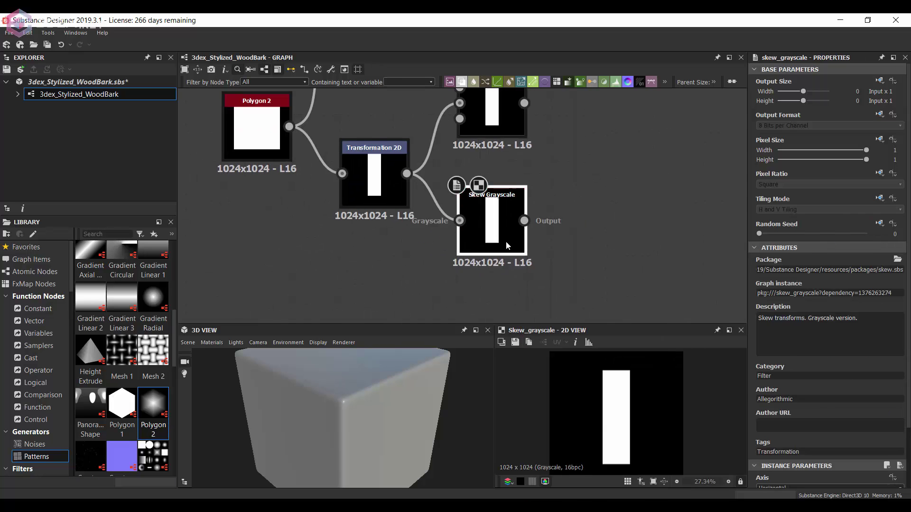
pyautogui.scroll(-2, 826, 445)
pyautogui.moveTo(502, 258); pyautogui.dragTo(502, 295)
pyautogui.moveTo(523, 291)
pyautogui.mouseDown()
pyautogui.moveTo(507, 212)
pyautogui.moveTo(582, 199)
pyautogui.mouseUp()
pyautogui.click(522, 219)
# Step: Set the Skew Grayscale amount to -0.19
pyautogui.moveTo(684, 288); pyautogui.dragTo(453, 223)
pyautogui.moveTo(491, 294); pyautogui.dragTo(468, 294)
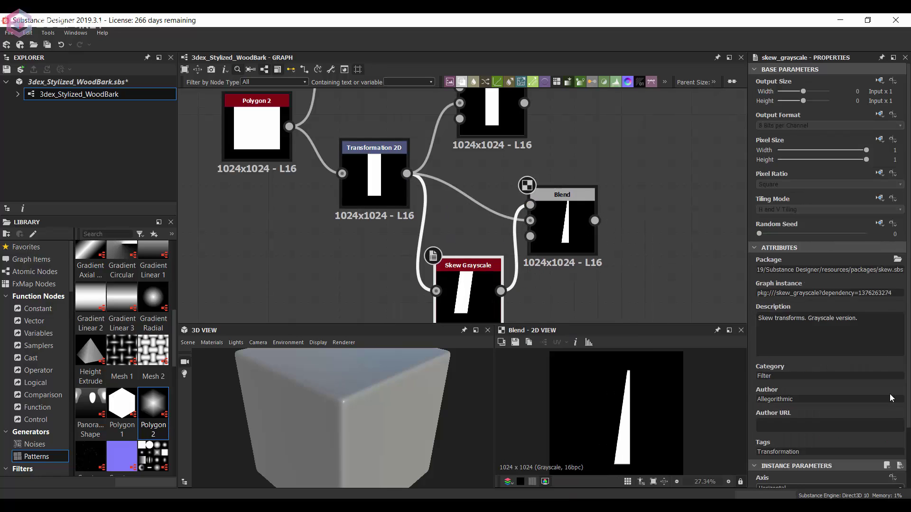
pyautogui.moveTo(793, 437); pyautogui.dragTo(801, 435)
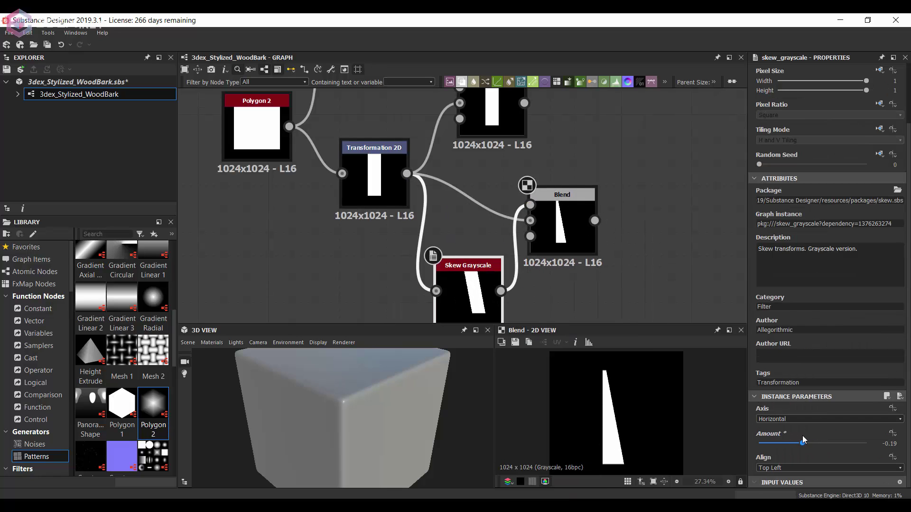
pyautogui.scroll(-4, 590, 194)
pyautogui.scroll(2, 565, 227)
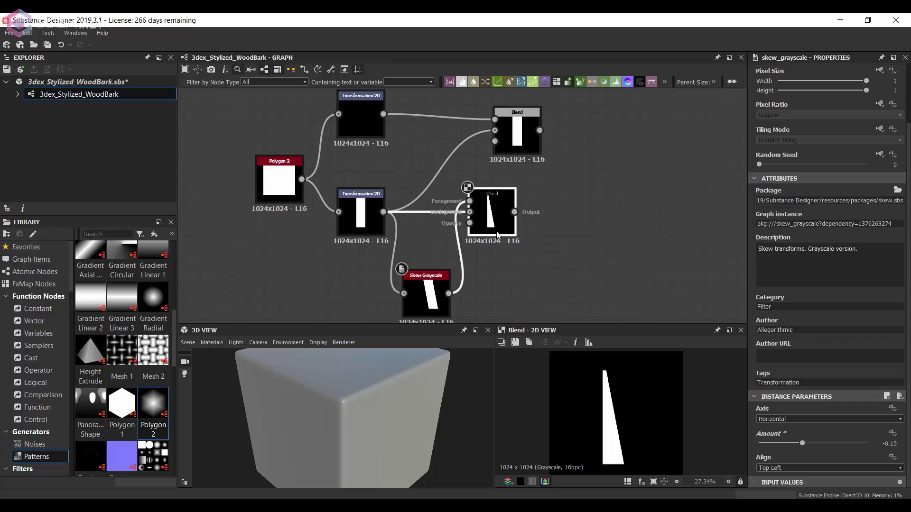
pyautogui.scroll(2, 474, 222)
# Step: Add a Warp after the blend, driven by a Perlin Noise at scale 7
pyautogui.press('space')
pyautogui.write('war')
pyautogui.click(630, 186)
pyautogui.moveTo(598, 170); pyautogui.dragTo(570, 204)
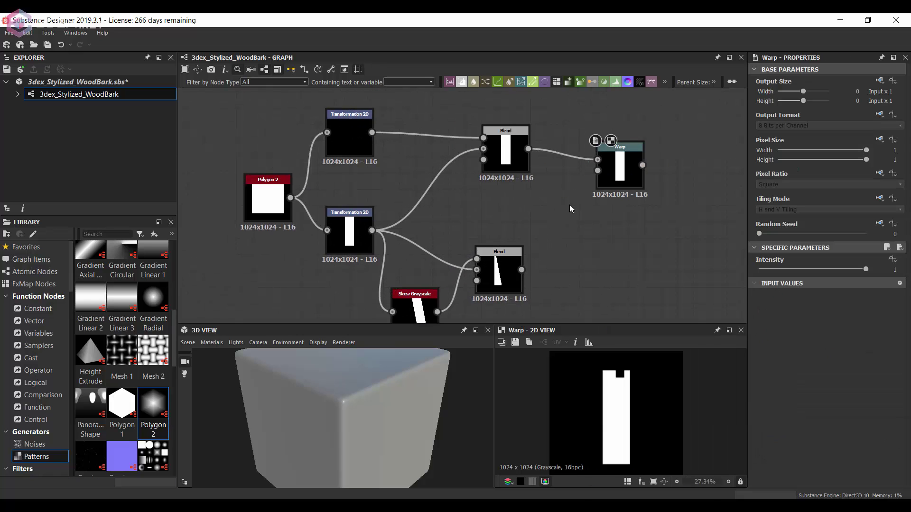
pyautogui.write('perlin')
pyautogui.press('Return')
pyautogui.scroll(-2, 807, 427)
pyautogui.moveTo(811, 417); pyautogui.dragTo(769, 417)
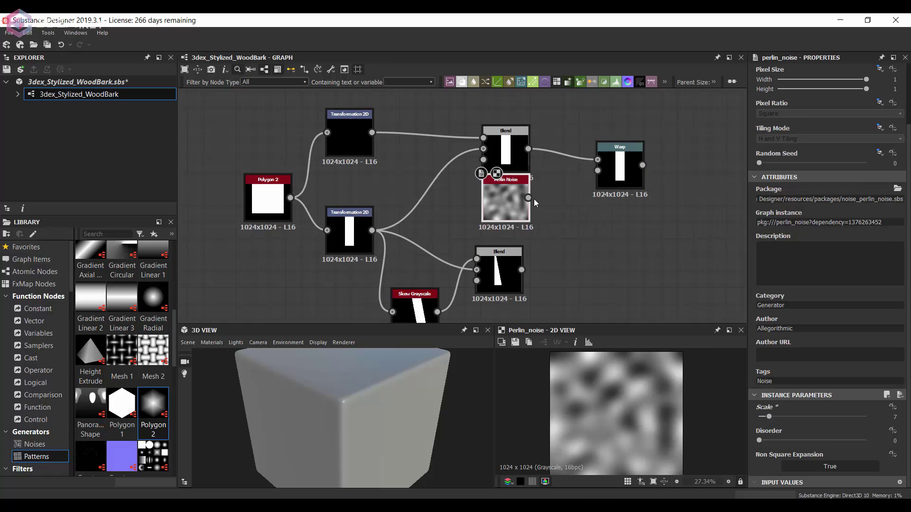
# Step: Set warp intensity to 0.33 and add a second Warp for the splinter shape
pyautogui.click(620, 166)
pyautogui.moveTo(866, 269); pyautogui.dragTo(793, 269)
pyautogui.scroll(-1, 525, 192)
pyautogui.scroll(-1, 525, 191)
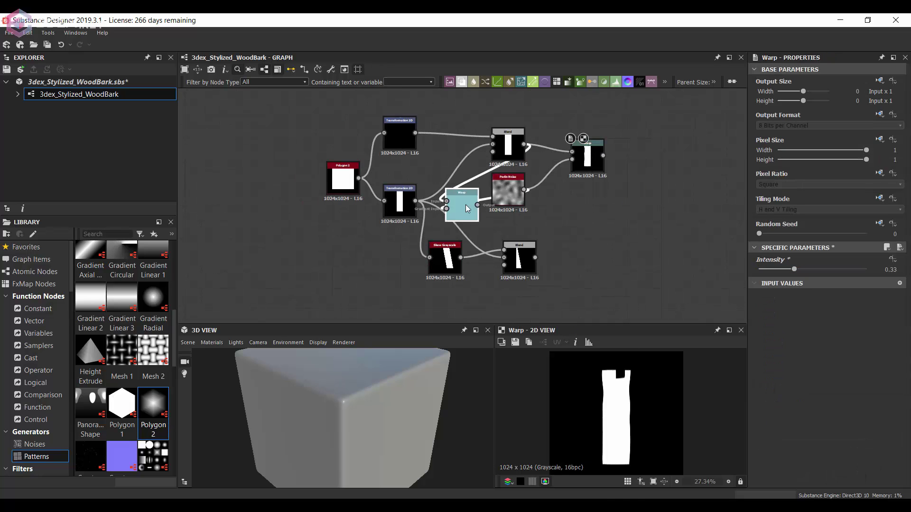
pyautogui.scroll(1, 465, 204)
pyautogui.click(579, 221)
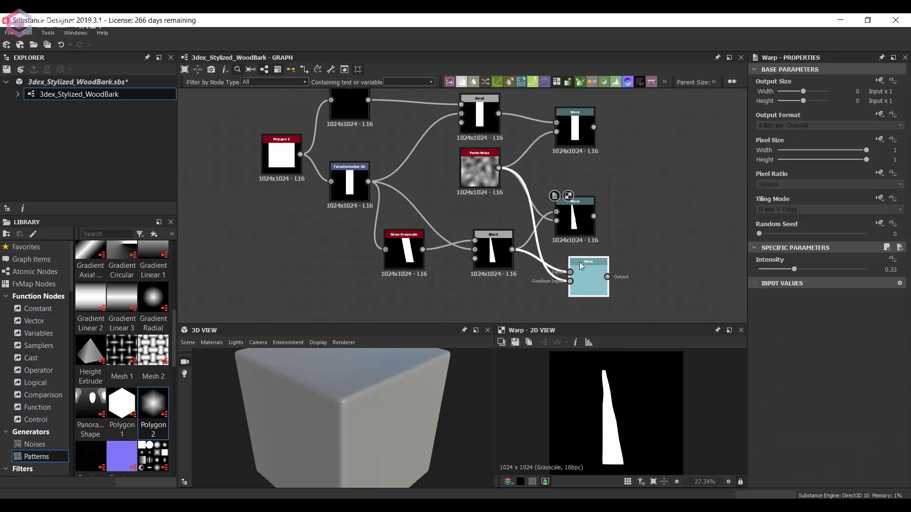
pyautogui.scroll(-2, 553, 175)
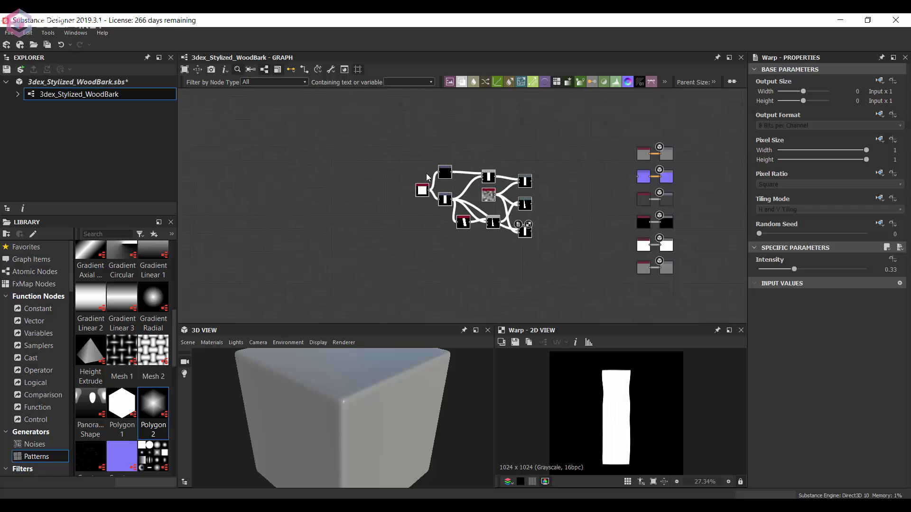
pyautogui.scroll(1, 399, 227)
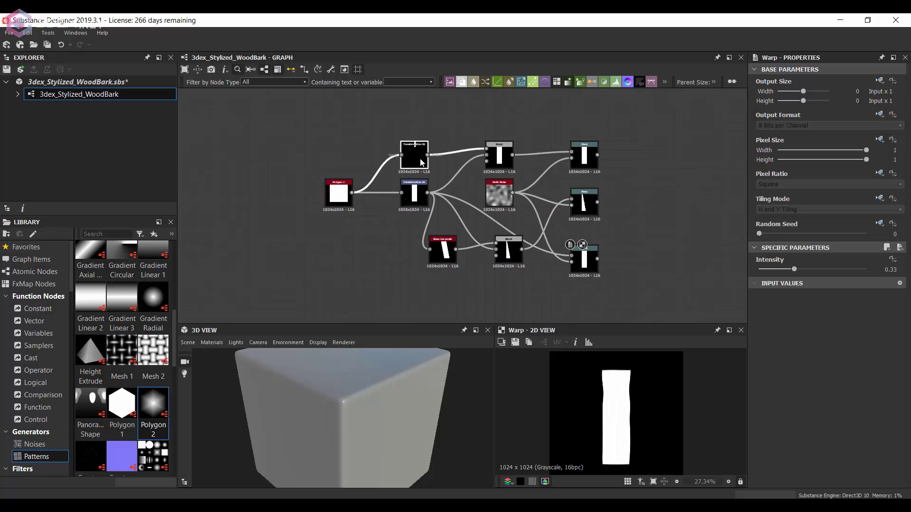
pyautogui.moveTo(636, 190); pyautogui.dragTo(546, 183, button='middle')
# Step: Add a Tile Sampler using Pattern Input, fed by the bottom Warp
pyautogui.press('space')
pyautogui.write('tie')
pyautogui.press('Return')
pyautogui.scroll(3, 552, 180)
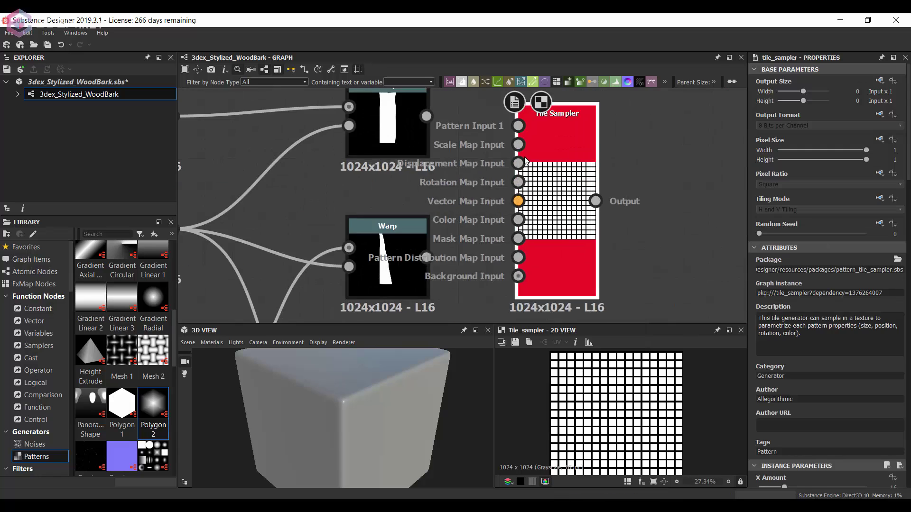
pyautogui.scroll(-1, 788, 394)
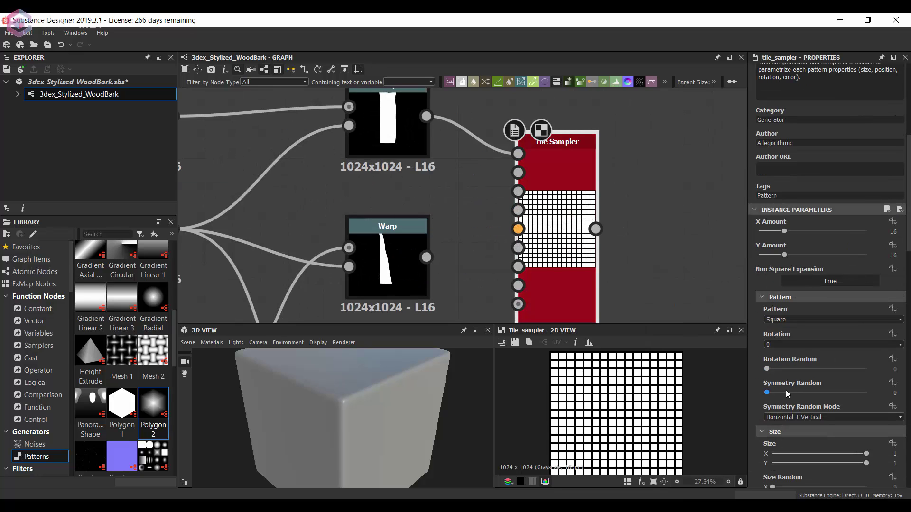
pyautogui.click(795, 324)
pyautogui.scroll(-3, 442, 222)
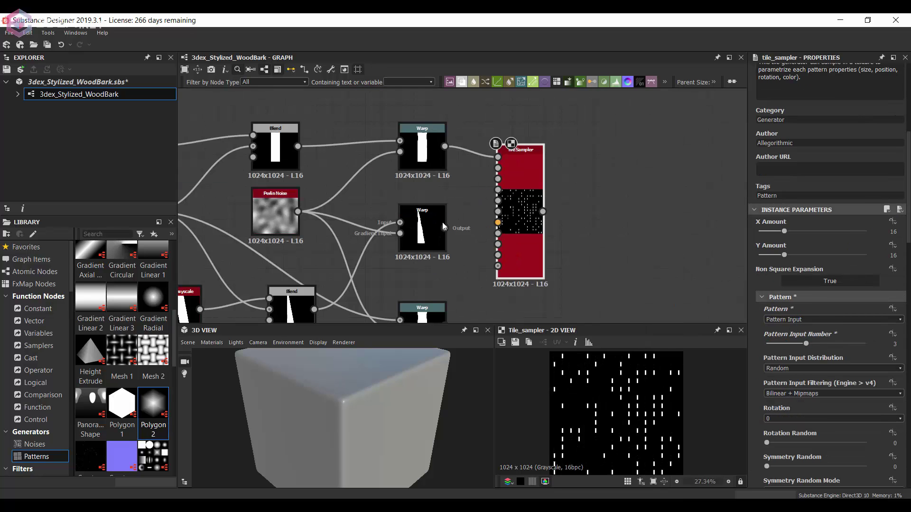
pyautogui.moveTo(454, 304); pyautogui.dragTo(507, 158)
pyautogui.moveTo(533, 218); pyautogui.dragTo(532, 277)
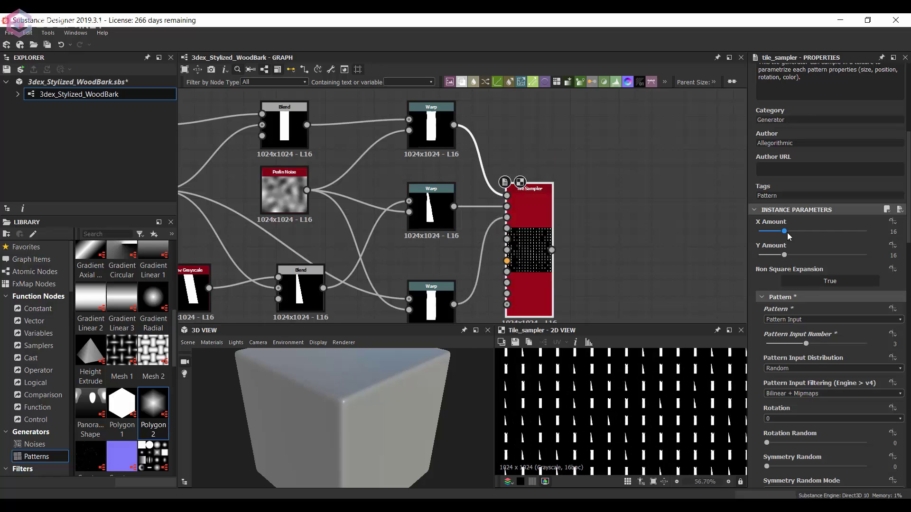
# Step: Set the tile count to 13×11 and Color Random to 0.32
pyautogui.moveTo(789, 237); pyautogui.dragTo(806, 236)
pyautogui.scroll(-4, 813, 380)
pyautogui.scroll(-5, 813, 381)
pyautogui.moveTo(767, 327)
pyautogui.mouseDown()
pyautogui.moveTo(800, 327)
pyautogui.moveTo(770, 357)
pyautogui.mouseUp()
pyautogui.scroll(5, 821, 301)
pyautogui.scroll(5, 822, 302)
# Step: Adjust offset and rotation, and set scale 6.16 with scale random 0.39
pyautogui.scroll(-3, 831, 367)
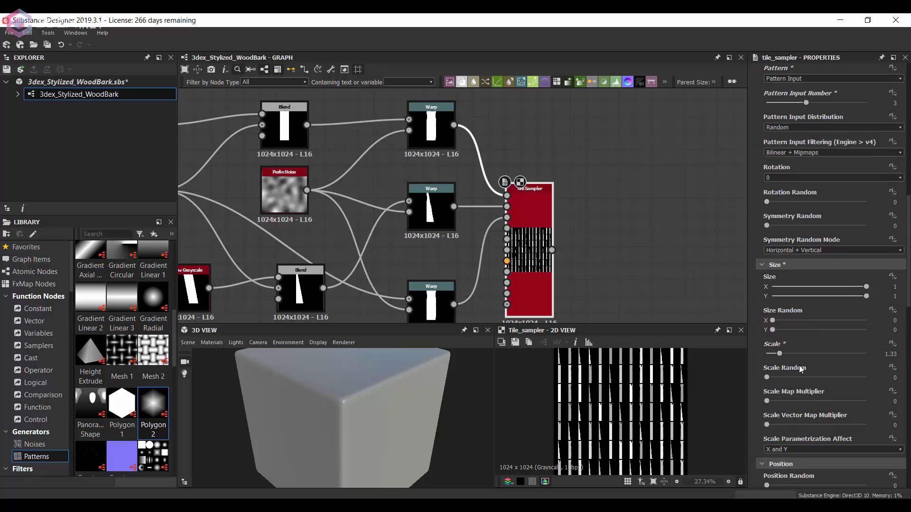
pyautogui.scroll(-6, 806, 365)
pyautogui.scroll(-2, 793, 365)
pyautogui.moveTo(770, 395); pyautogui.dragTo(797, 395)
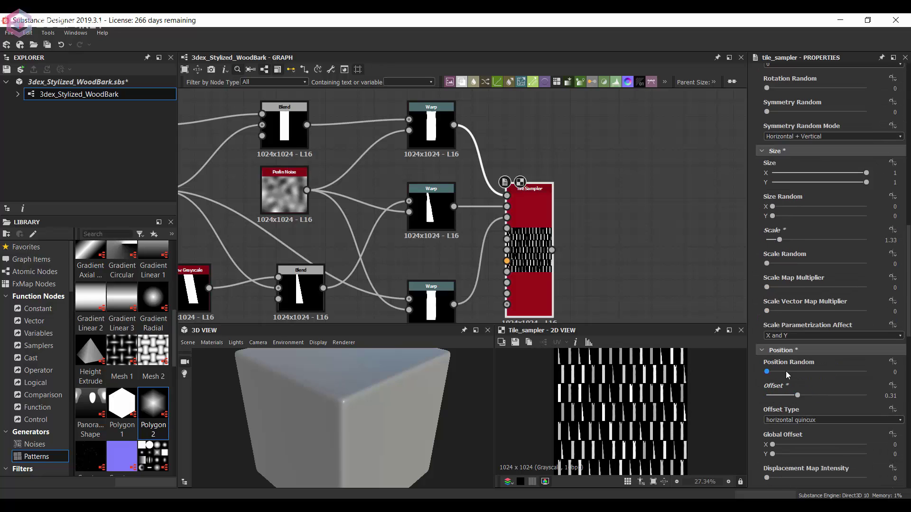
pyautogui.scroll(-3, 797, 395)
pyautogui.moveTo(769, 444); pyautogui.dragTo(771, 450)
pyautogui.scroll(3, 787, 266)
pyautogui.moveTo(780, 154); pyautogui.dragTo(806, 156)
pyautogui.moveTo(767, 178)
pyautogui.mouseDown()
pyautogui.moveTo(805, 178)
pyautogui.moveTo(827, 154)
pyautogui.mouseUp()
# Step: Preview the Normal output on the 3D model, zoomed onto the surface
pyautogui.press('f')
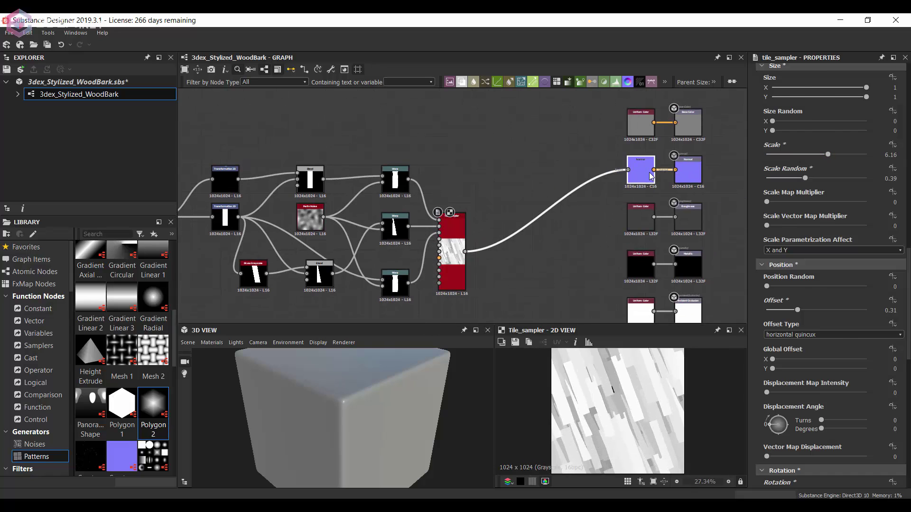
pyautogui.doubleClick(651, 176)
pyautogui.scroll(3, 360, 360)
pyautogui.moveTo(546, 285); pyautogui.dragTo(514, 223, button='middle')
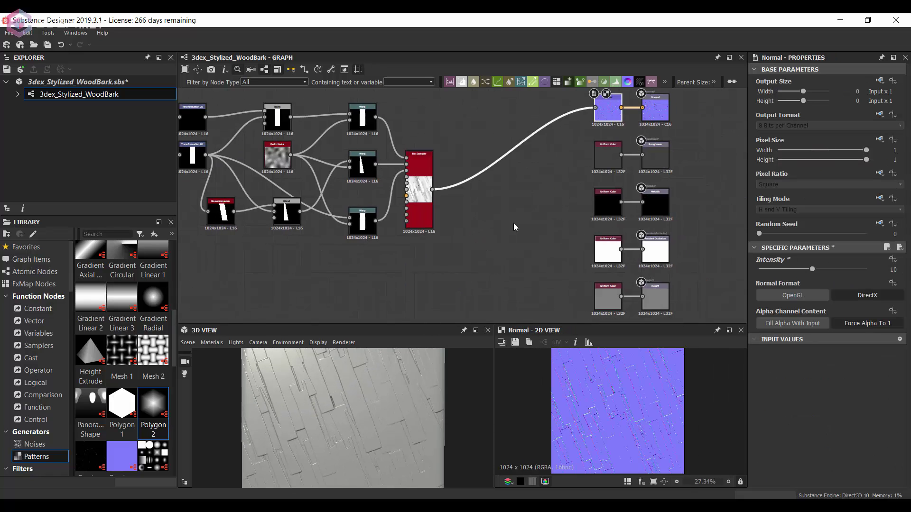
pyautogui.scroll(2, 514, 223)
# Step: Slide the upper transform's notch shape sideways on the plank
pyautogui.doubleClick(334, 143)
pyautogui.click(213, 143)
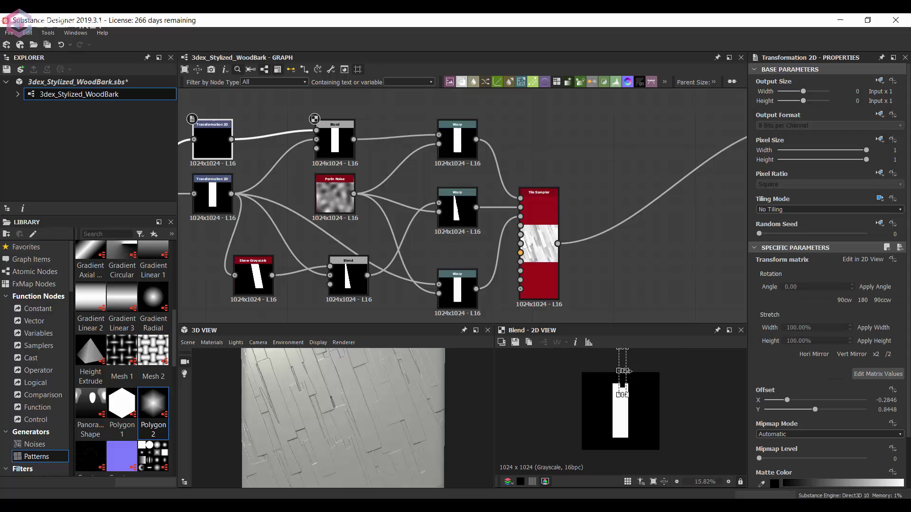
pyautogui.scroll(2, 622, 386)
pyautogui.moveTo(636, 372); pyautogui.dragTo(643, 367)
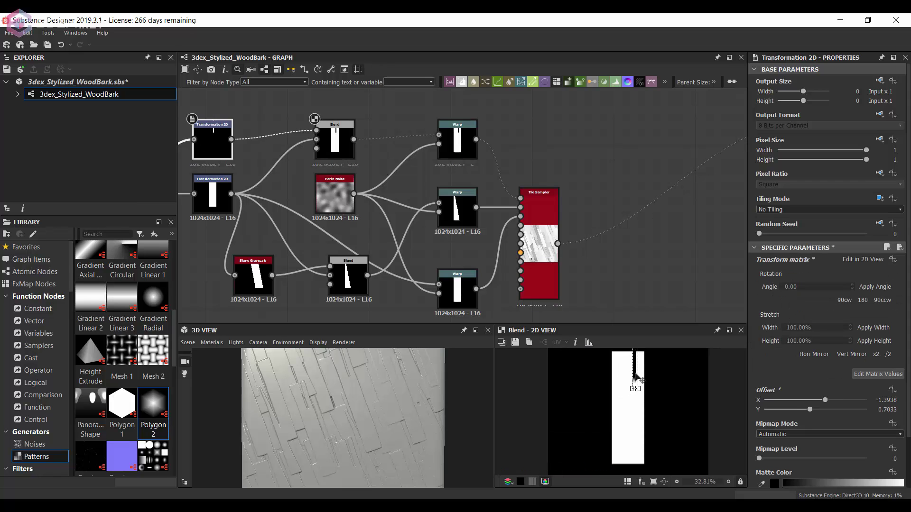
# Step: Add an HBAO node off the Tile Sampler and connect it to the Ambient Occlusion output
pyautogui.doubleClick(539, 252)
pyautogui.moveTo(630, 293); pyautogui.dragTo(509, 226, button='middle')
pyautogui.press('space')
pyautogui.write('hbao')
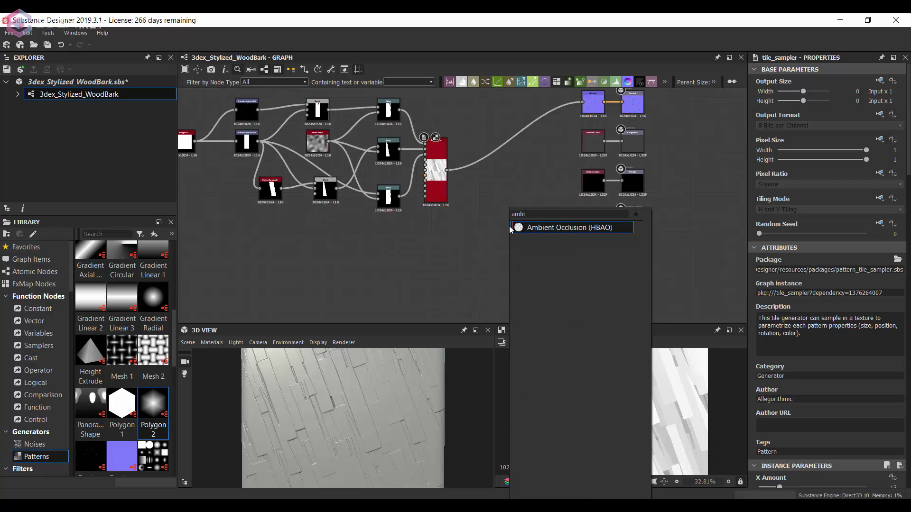
pyautogui.press('Return')
pyautogui.moveTo(411, 122)
pyautogui.mouseDown()
pyautogui.moveTo(565, 222)
pyautogui.moveTo(714, 208)
pyautogui.mouseUp()
pyautogui.scroll(2, 379, 399)
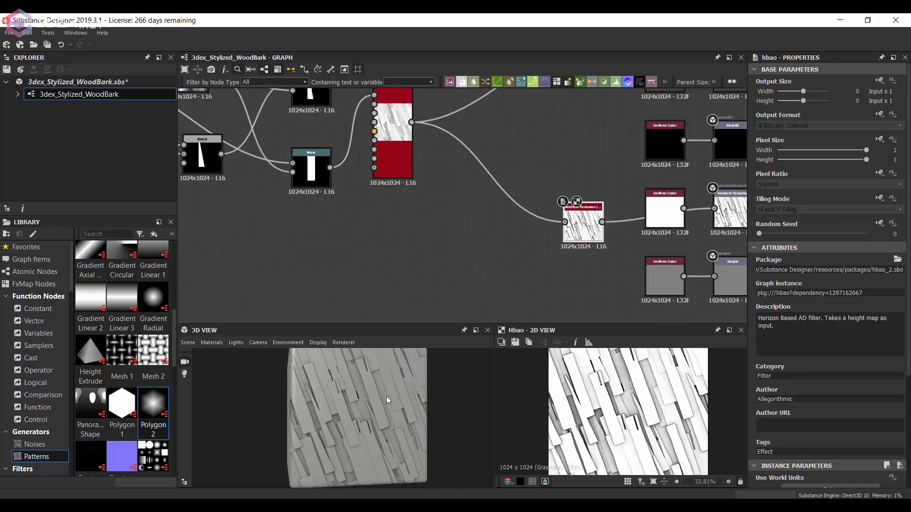
pyautogui.moveTo(474, 265); pyautogui.dragTo(519, 305, button='middle')
# Step: Preview the Tile Sampler result and bring the plank-shape nodes into view
pyautogui.doubleClick(436, 142)
pyautogui.scroll(-2, 376, 424)
pyautogui.moveTo(427, 304); pyautogui.dragTo(548, 227, button='middle')
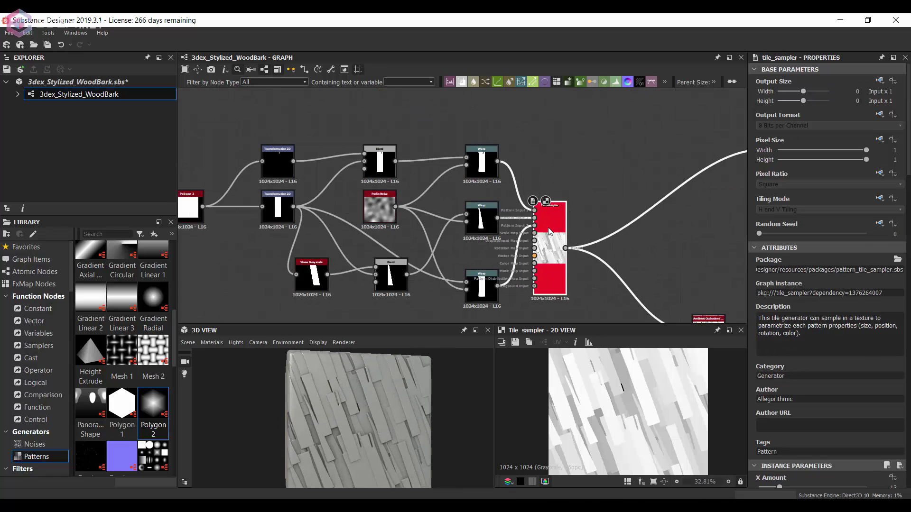
pyautogui.press('space')
# Step: Add Gradient Linear 1 and a Blend node set to subtract it from a plank shape
pyautogui.write('gra')
pyautogui.click(579, 222)
pyautogui.press('space')
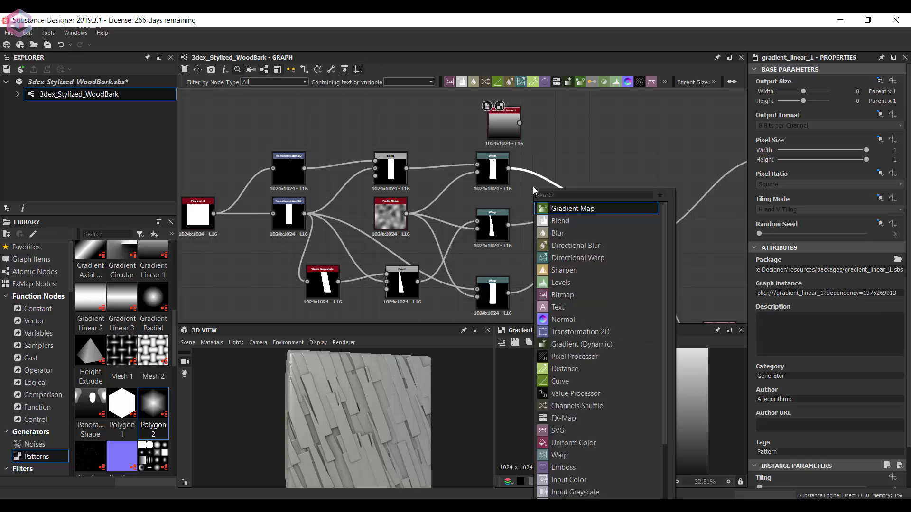
pyautogui.write('blend')
pyautogui.press('Return')
pyautogui.click(778, 294)
pyautogui.click(776, 348)
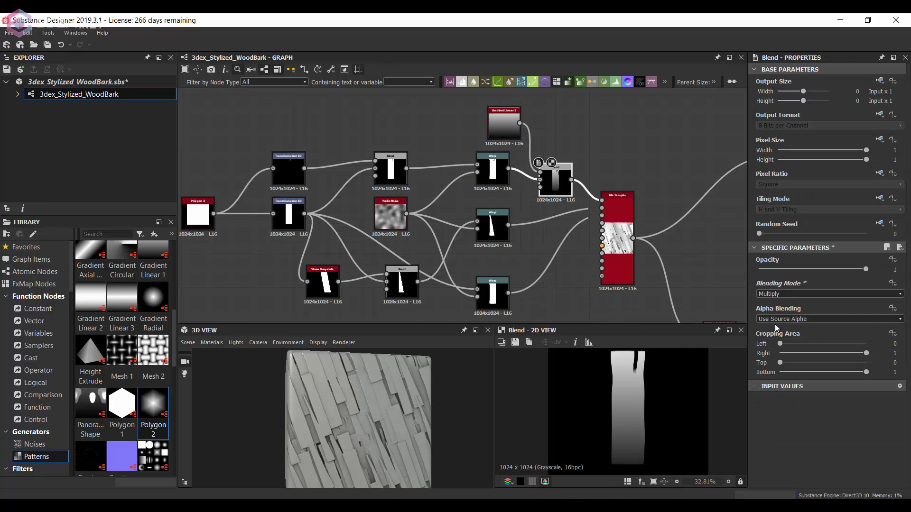
# Step: Duplicate the subtract blend for the middle Warp and wire the blends into the Tile Sampler
pyautogui.scroll(4, 807, 294)
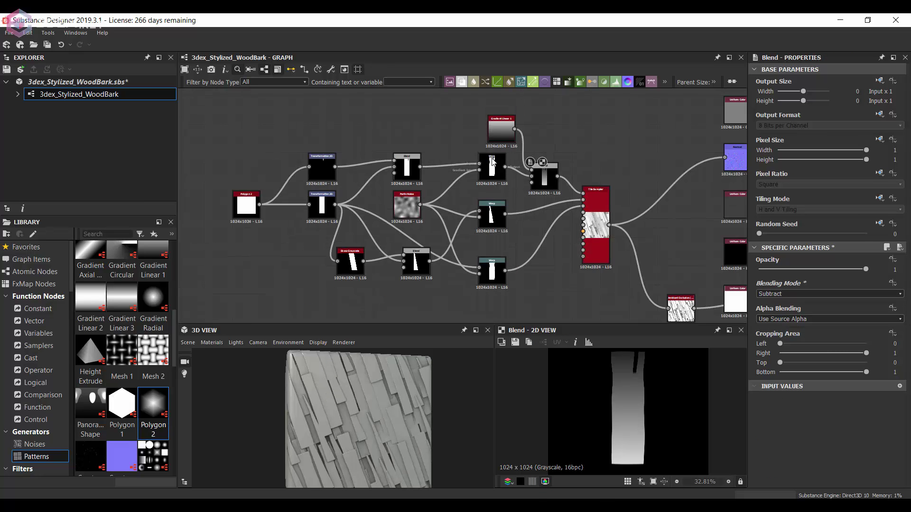
pyautogui.scroll(-2, 505, 167)
pyautogui.scroll(3, 505, 166)
pyautogui.hotkey('ctrl', 'd')
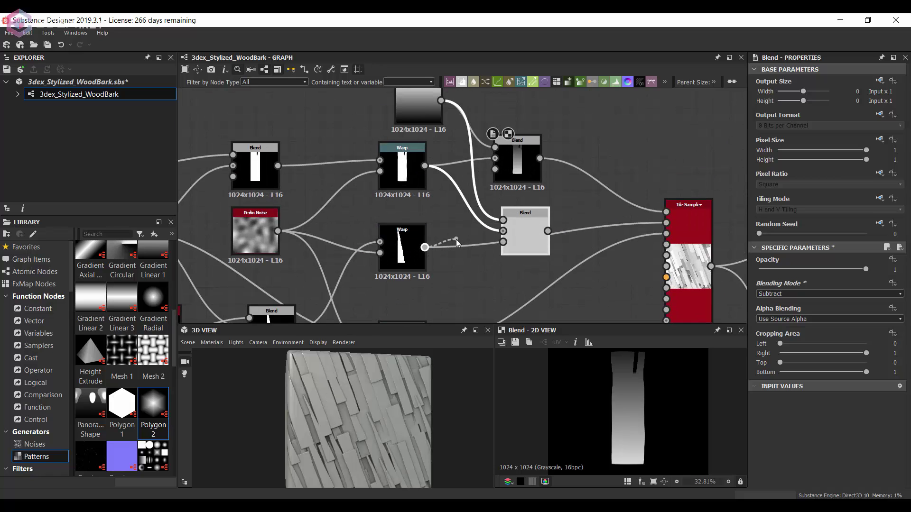
pyautogui.moveTo(491, 195); pyautogui.dragTo(532, 154, button='middle')
pyautogui.hotkey('ctrl', 'd')
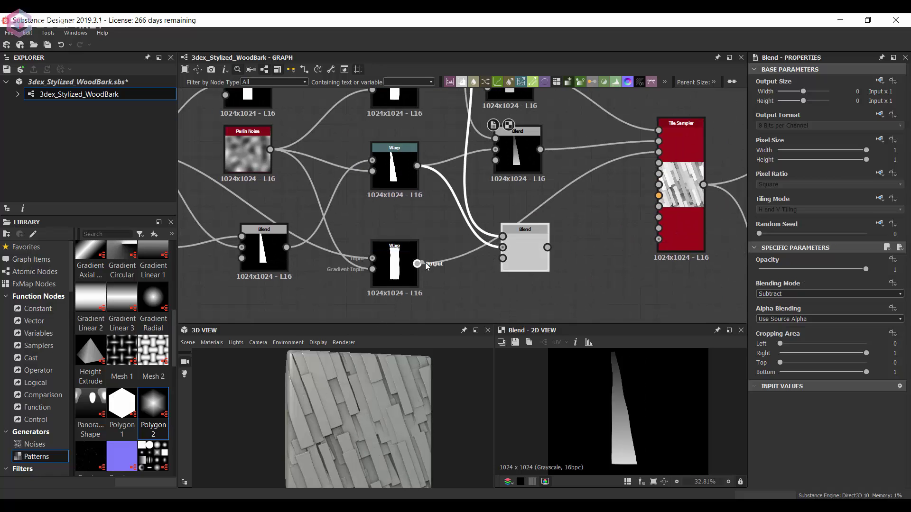
pyautogui.moveTo(657, 159); pyautogui.dragTo(654, 125)
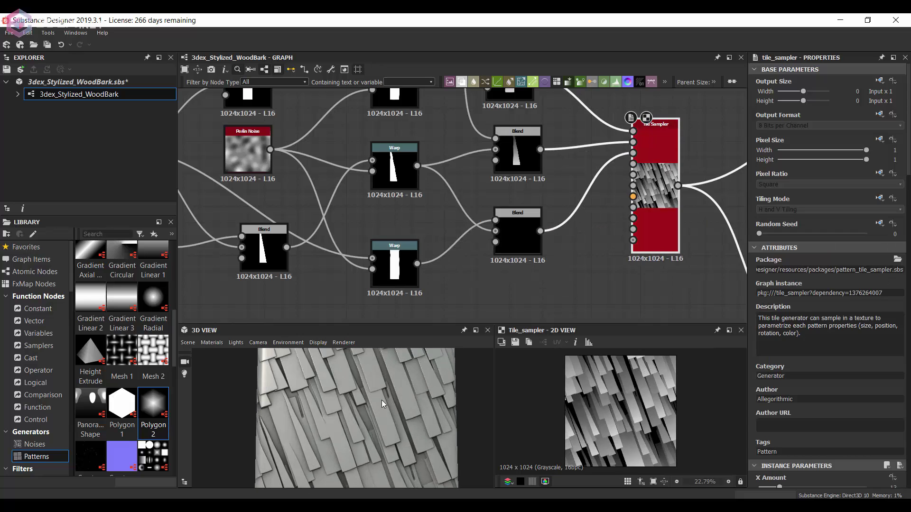
pyautogui.scroll(-5, 796, 351)
# Step: Set Tile Sampler symmetry random to 0.43 and tile count to 20×11
pyautogui.moveTo(767, 352); pyautogui.dragTo(811, 353)
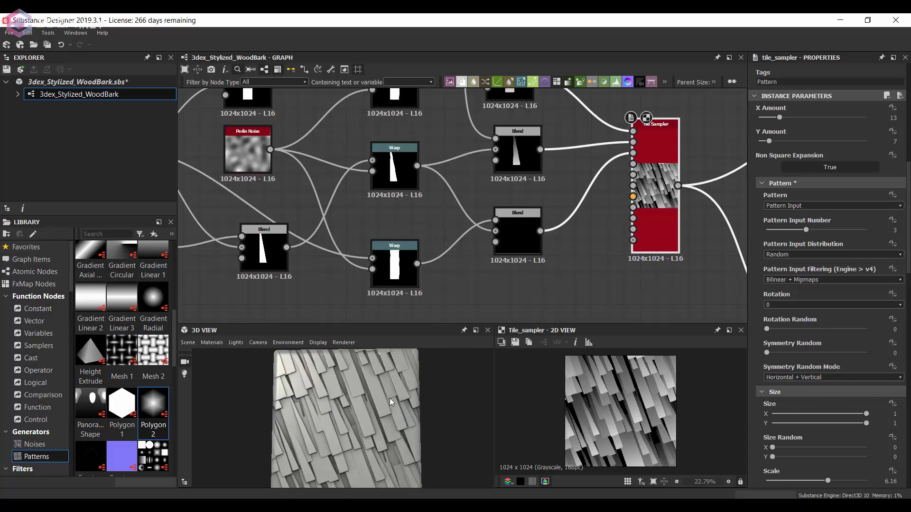
pyautogui.scroll(5, 825, 304)
pyautogui.moveTo(780, 317)
pyautogui.mouseDown()
pyautogui.moveTo(792, 316)
pyautogui.moveTo(776, 341)
pyautogui.moveTo(845, 338)
pyautogui.mouseUp()
pyautogui.scroll(-6, 776, 340)
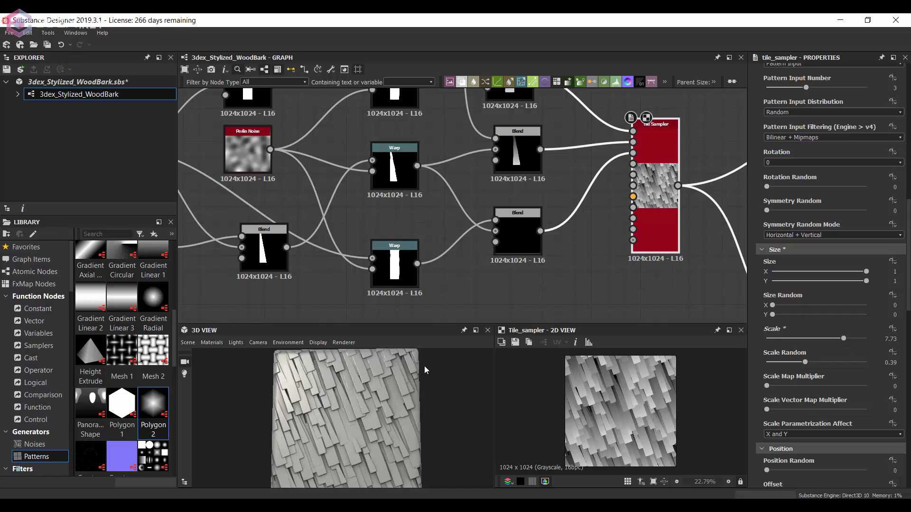
pyautogui.press('f')
# Step: Insert a Warp after the Tile Sampler driven by Perlin Noise at scale 7, intensity 0.4
pyautogui.press('space')
pyautogui.write('w')
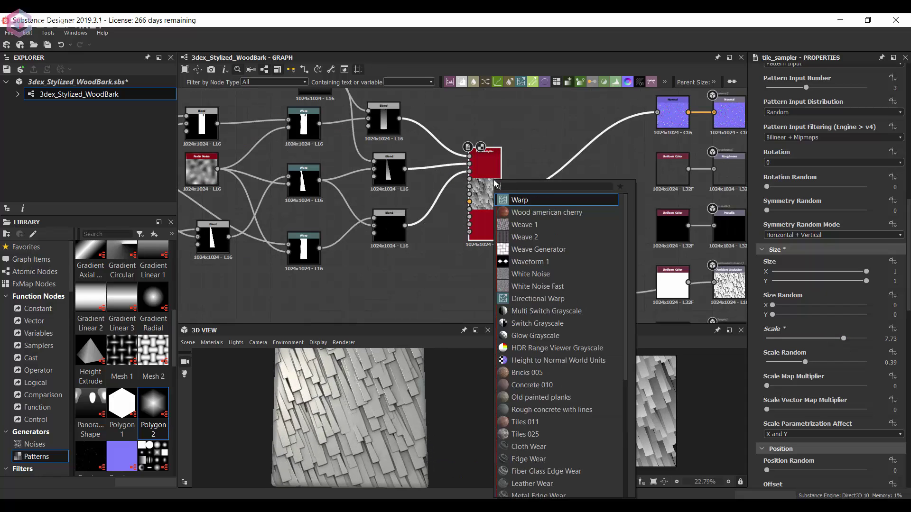
pyautogui.press('Return')
pyautogui.click(531, 252)
pyautogui.scroll(2, 552, 198)
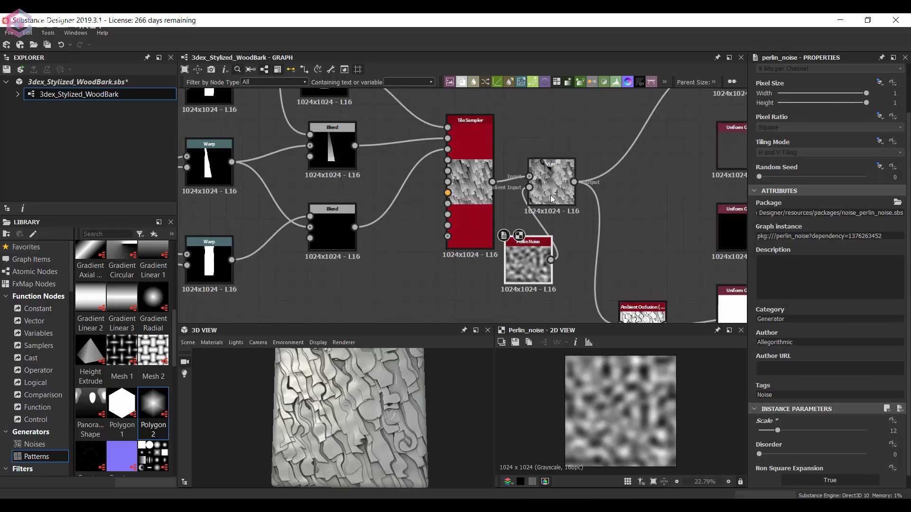
pyautogui.moveTo(552, 199); pyautogui.dragTo(594, 203)
pyautogui.click(528, 263)
pyautogui.moveTo(777, 431); pyautogui.dragTo(769, 431)
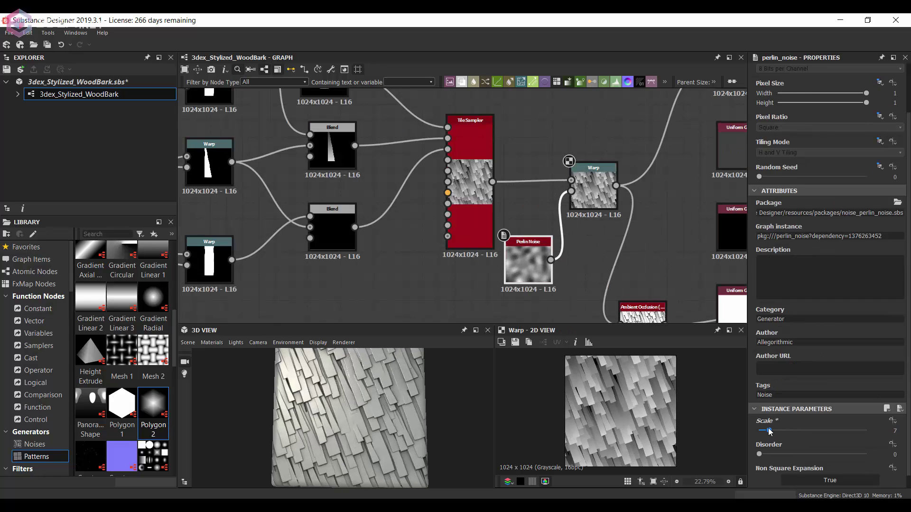
pyautogui.click(593, 195)
# Step: Raise the Tile Sampler's Color Random for more brightness variation
pyautogui.scroll(-5, 572, 268)
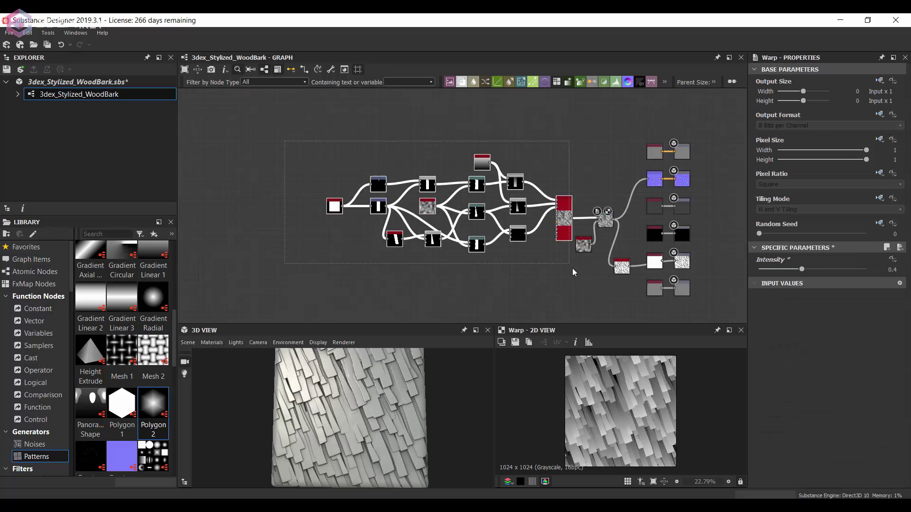
pyautogui.scroll(2, 484, 233)
pyautogui.scroll(2, 385, 282)
pyautogui.click(524, 142)
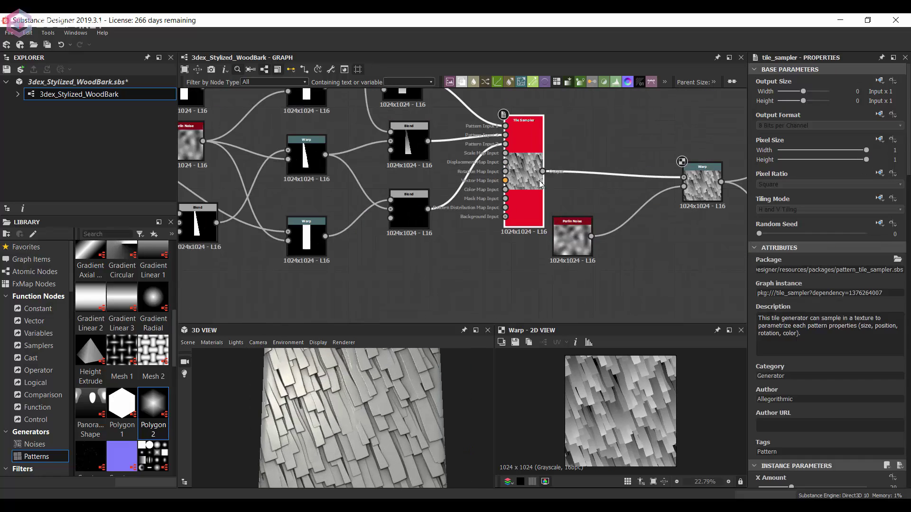
pyautogui.scroll(-10, 830, 238)
pyautogui.moveTo(767, 327); pyautogui.dragTo(804, 327)
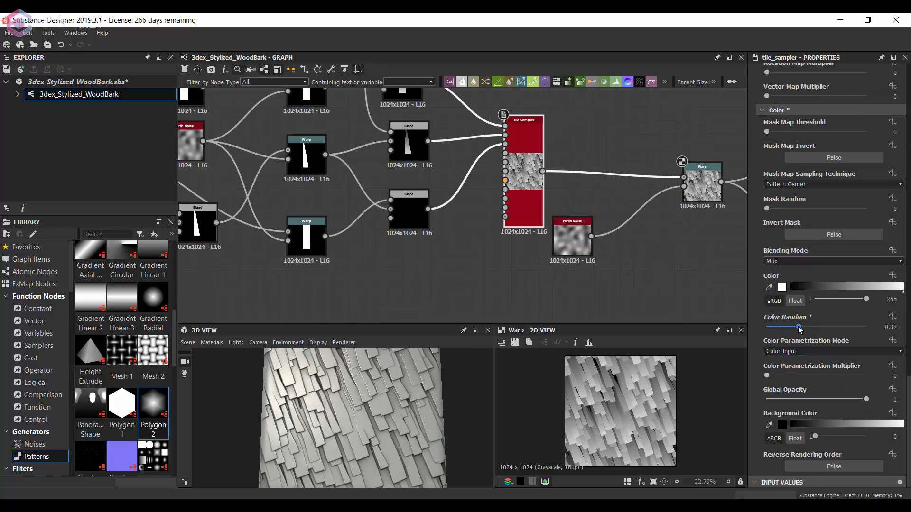
pyautogui.scroll(3, 814, 314)
pyautogui.click(792, 361)
# Step: Show the noise generators in the Library to find Directional Noise 4
pyautogui.click(573, 235)
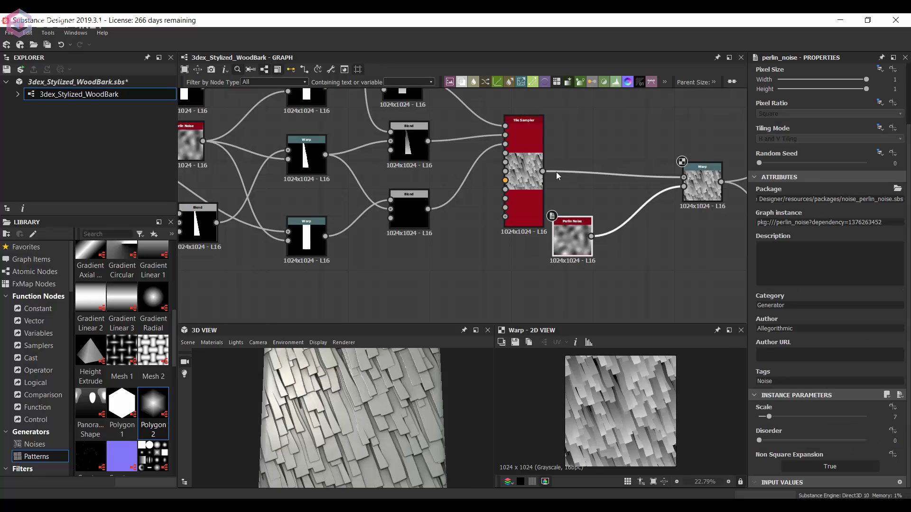
pyautogui.moveTo(581, 180); pyautogui.dragTo(588, 210, button='middle')
pyautogui.scroll(-2, 588, 210)
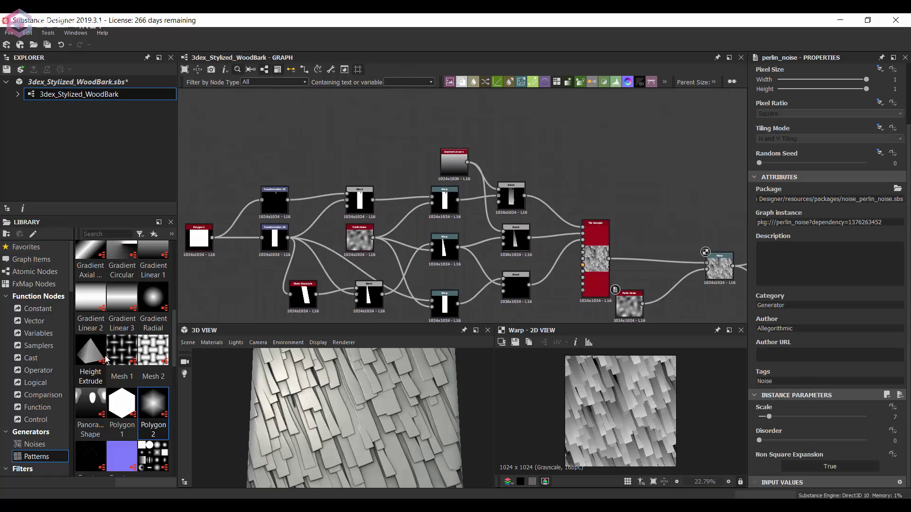
pyautogui.click(35, 444)
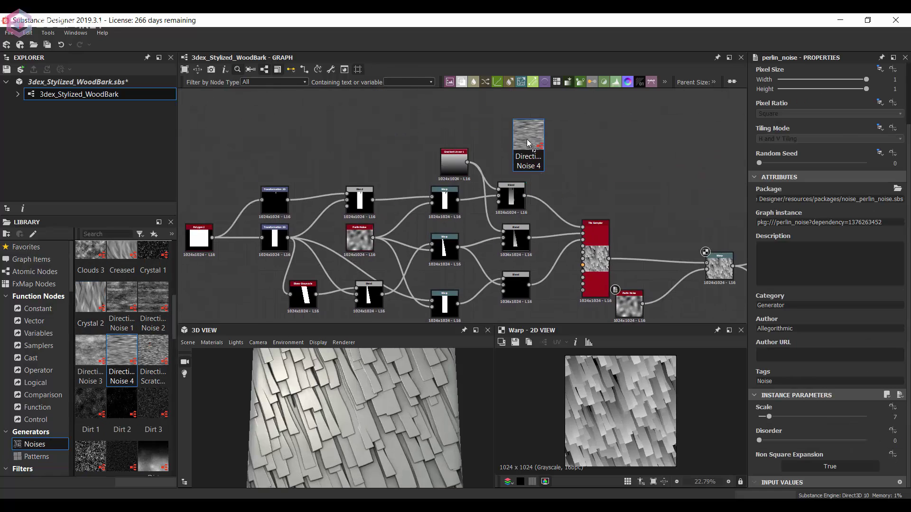
# Step: Add Directional Noise 4 at a 9-degree angle and feed it into a new Blend
pyautogui.moveTo(527, 139); pyautogui.dragTo(522, 141)
pyautogui.moveTo(772, 414); pyautogui.dragTo(778, 418)
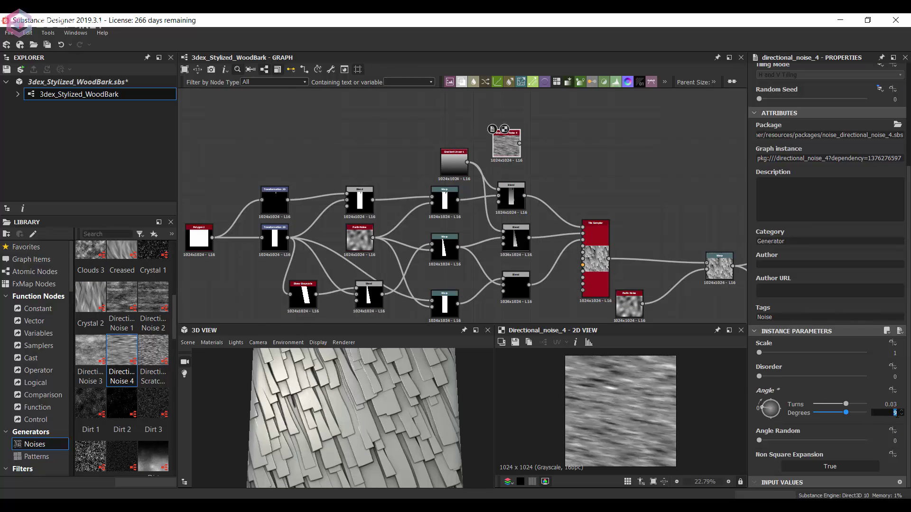
pyautogui.scroll(2, 539, 185)
pyautogui.scroll(-2, 545, 178)
pyautogui.moveTo(516, 122)
pyautogui.mouseDown()
pyautogui.moveTo(546, 215)
pyautogui.moveTo(556, 179)
pyautogui.mouseUp()
# Step: Set the new Blend to Subtract at 0.02 opacity and place it right of the old one
pyautogui.click(564, 226)
pyautogui.click(827, 294)
pyautogui.click(791, 306)
pyautogui.click(806, 294)
pyautogui.click(790, 307)
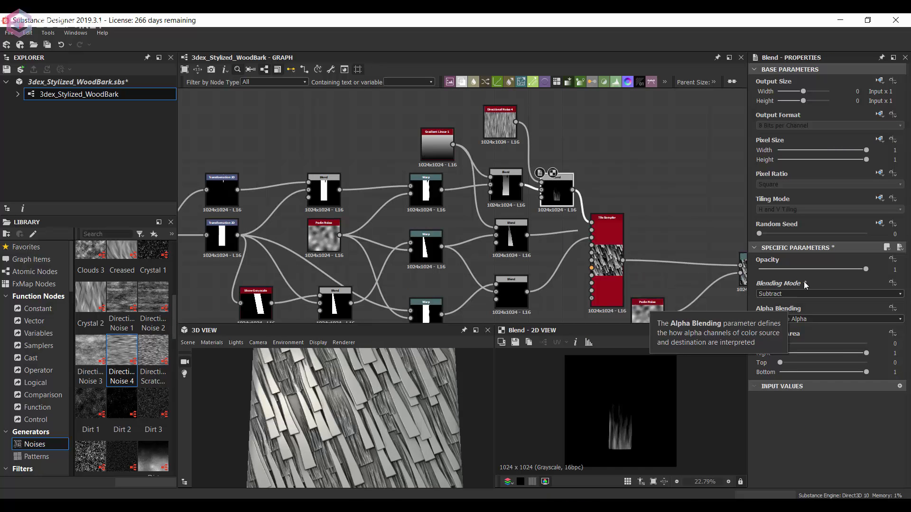
pyautogui.moveTo(865, 269); pyautogui.dragTo(761, 269)
pyautogui.scroll(-3, 600, 169)
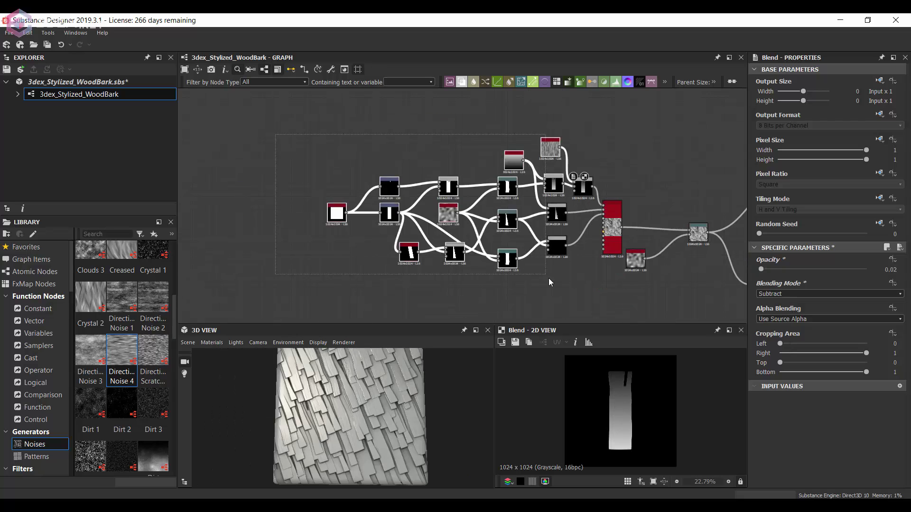
pyautogui.scroll(4, 569, 266)
pyautogui.scroll(2, 475, 197)
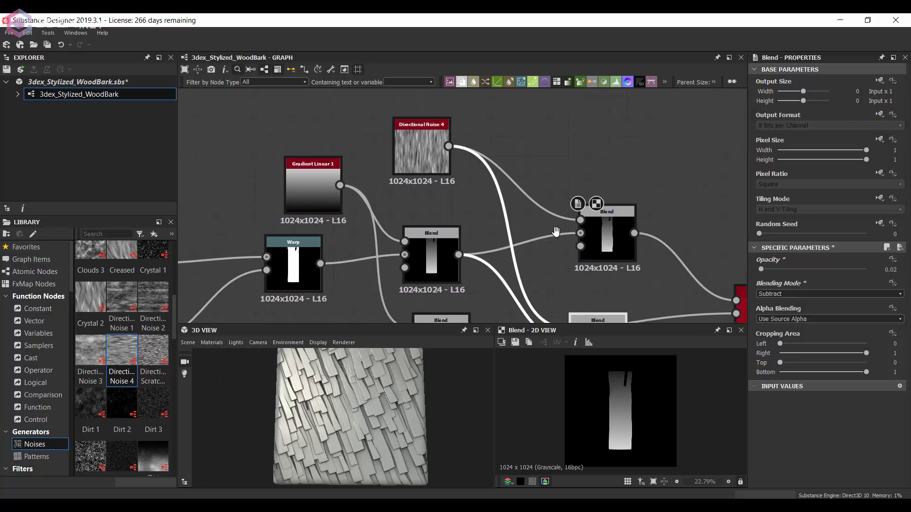
pyautogui.moveTo(475, 196); pyautogui.dragTo(523, 218)
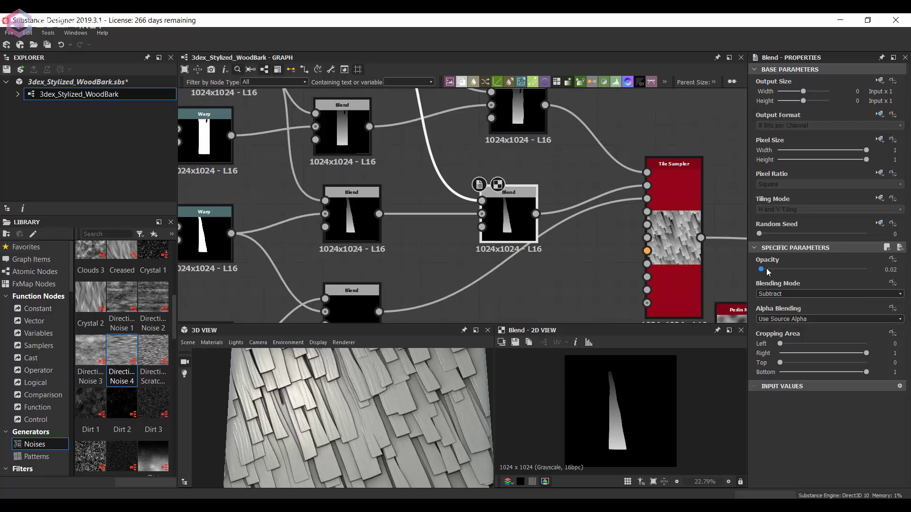
# Step: Move the lower Warp node upward and bring the bottom Blend nodes into view
pyautogui.scroll(-4, 522, 266)
pyautogui.scroll(3, 528, 284)
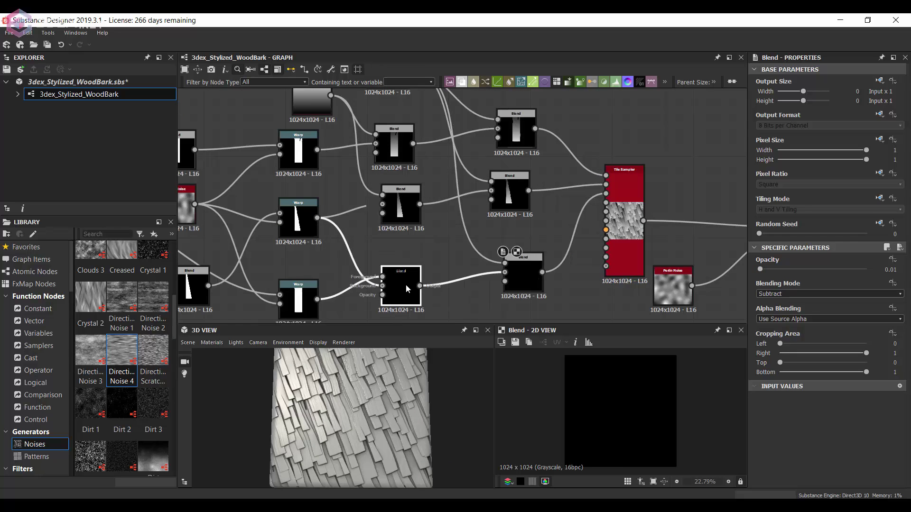
pyautogui.click(368, 268)
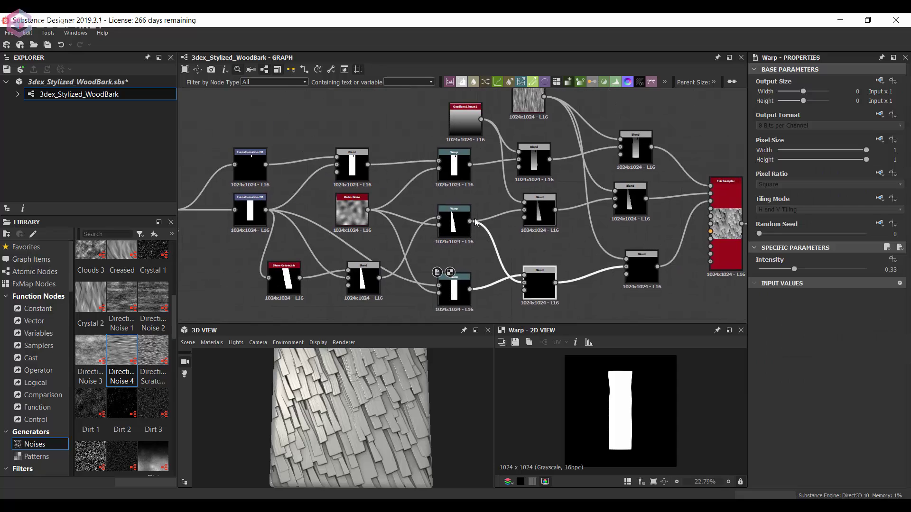
pyautogui.moveTo(453, 296); pyautogui.dragTo(465, 264)
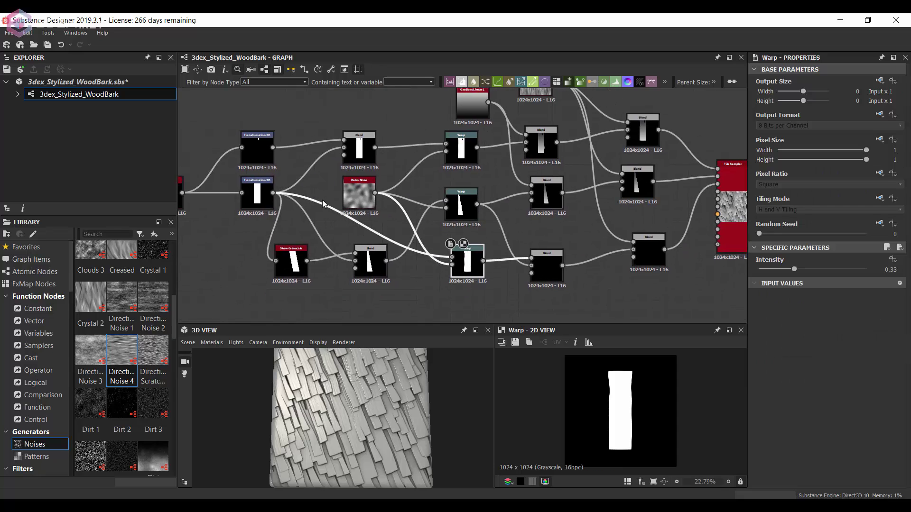
pyautogui.moveTo(277, 196); pyautogui.dragTo(264, 177, button='middle')
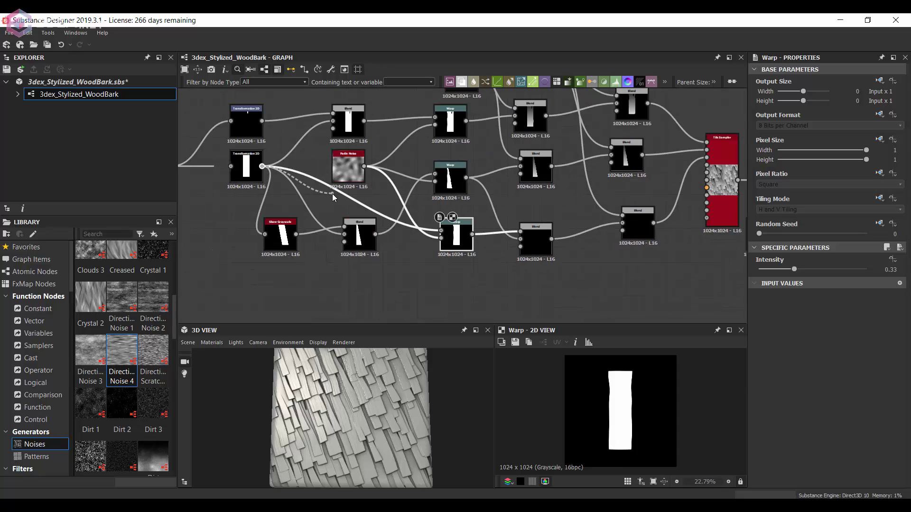
pyautogui.moveTo(494, 165); pyautogui.dragTo(489, 206, button='middle')
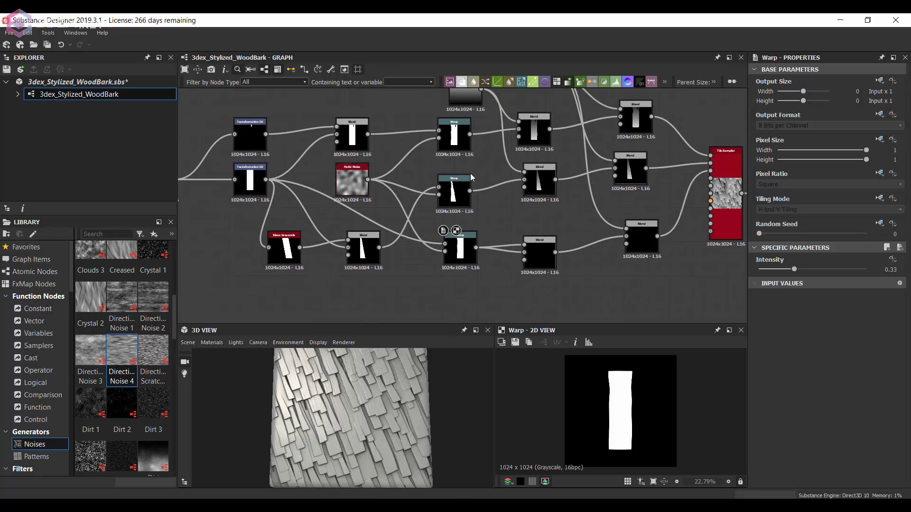
# Step: Switch the bottom-right Blend to Multiply mode at about 0.03 opacity
pyautogui.click(579, 263)
pyautogui.scroll(2, 580, 264)
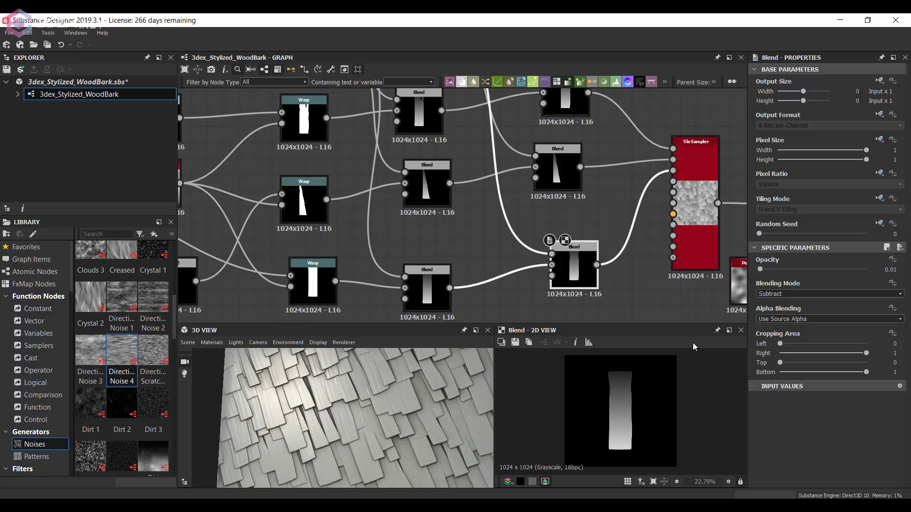
pyautogui.moveTo(759, 269); pyautogui.dragTo(770, 269)
pyautogui.click(783, 293)
pyautogui.click(777, 309)
pyautogui.click(783, 294)
pyautogui.click(786, 306)
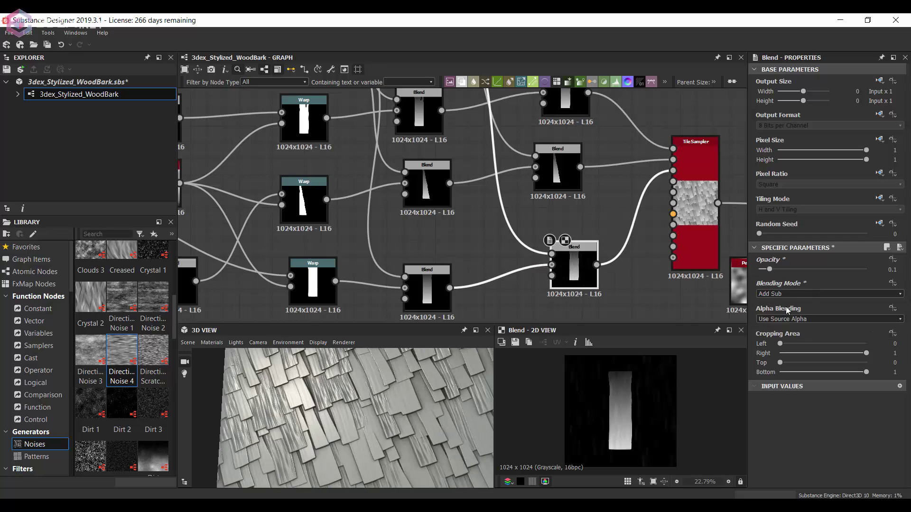
pyautogui.moveTo(769, 269); pyautogui.dragTo(764, 270)
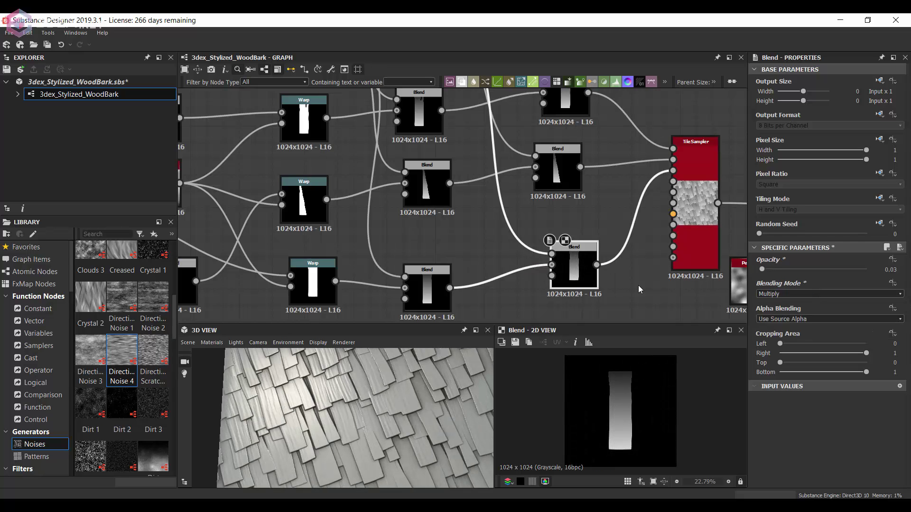
pyautogui.scroll(-3, 587, 165)
pyautogui.scroll(-2, 502, 198)
pyautogui.scroll(-1, 600, 252)
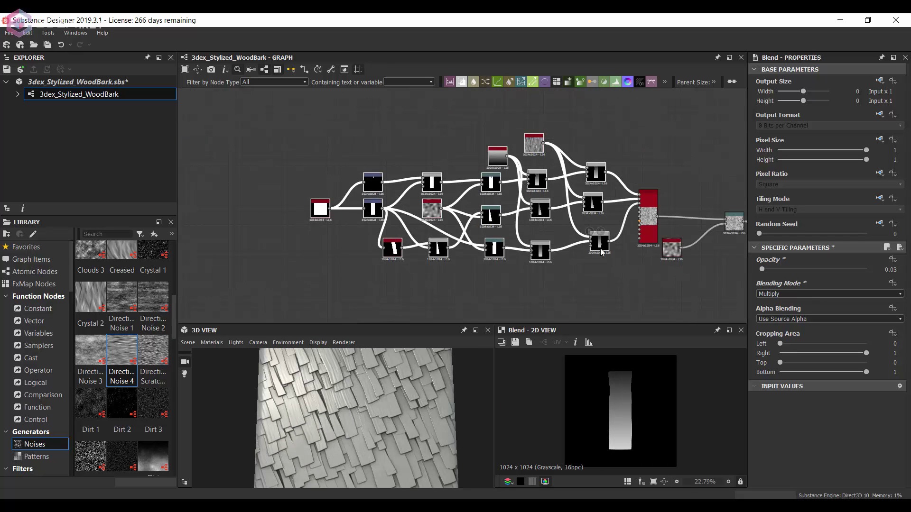
pyautogui.scroll(3, 600, 252)
pyautogui.moveTo(639, 234); pyautogui.dragTo(759, 247, button='middle')
# Step: Give the Polygon 2 node a Gradient of 0.1
pyautogui.click(241, 173)
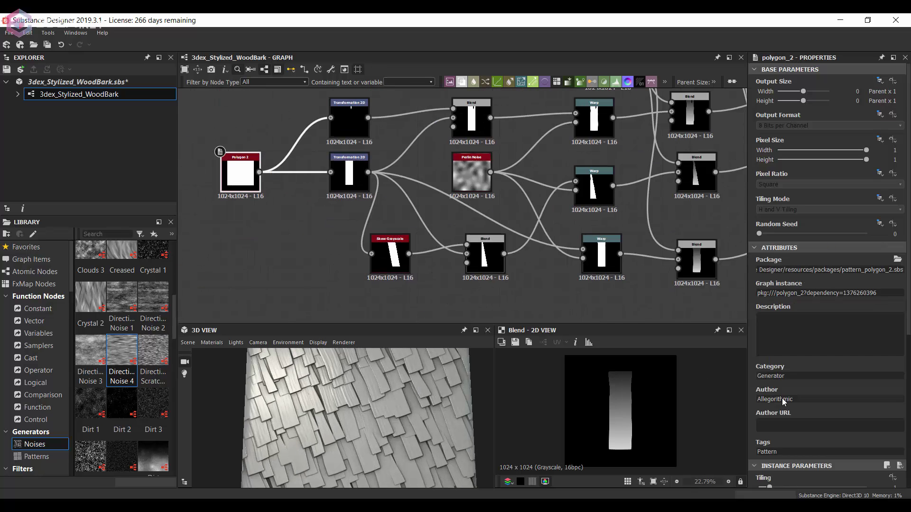
pyautogui.scroll(-5, 783, 402)
pyautogui.moveTo(762, 423); pyautogui.dragTo(769, 423)
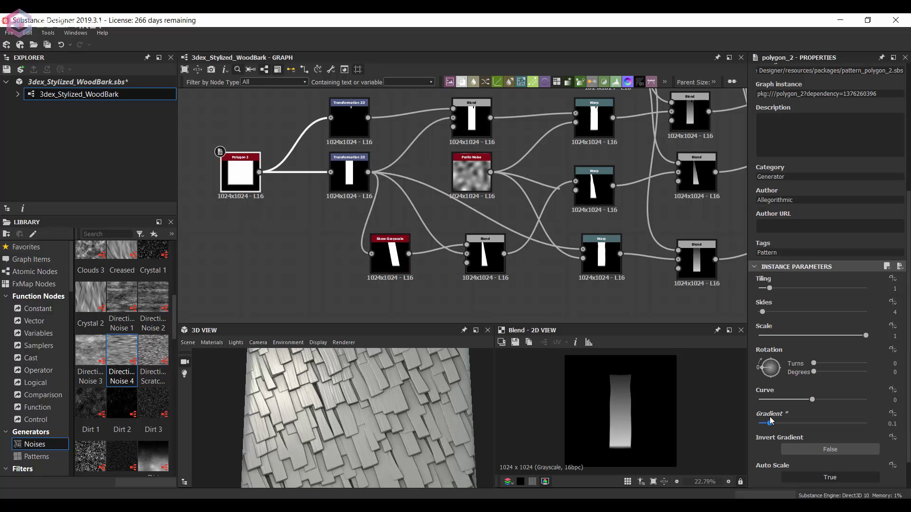
pyautogui.scroll(-2, 616, 199)
# Step: Adjust the Tile Sampler's Position Random and set Offset 0.25 and Scale 7.91
pyautogui.moveTo(740, 200); pyautogui.dragTo(518, 210, button='middle')
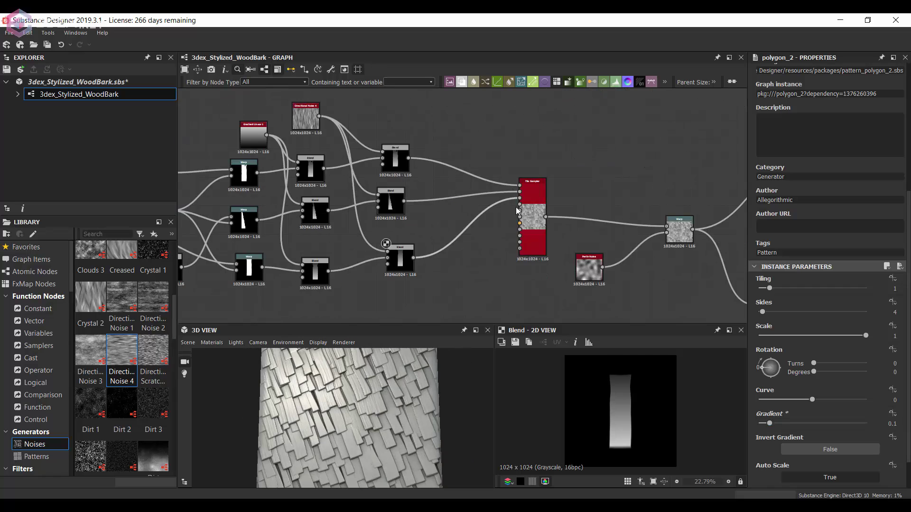
pyautogui.moveTo(517, 210); pyautogui.dragTo(498, 211)
pyautogui.scroll(-10, 801, 339)
pyautogui.moveTo(767, 328); pyautogui.dragTo(792, 352)
pyautogui.scroll(3, 841, 314)
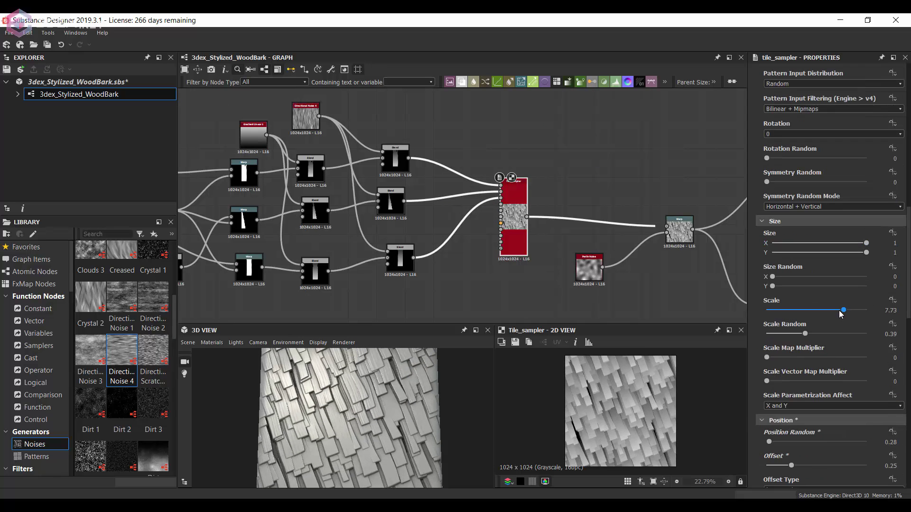
pyautogui.moveTo(841, 314); pyautogui.dragTo(846, 313)
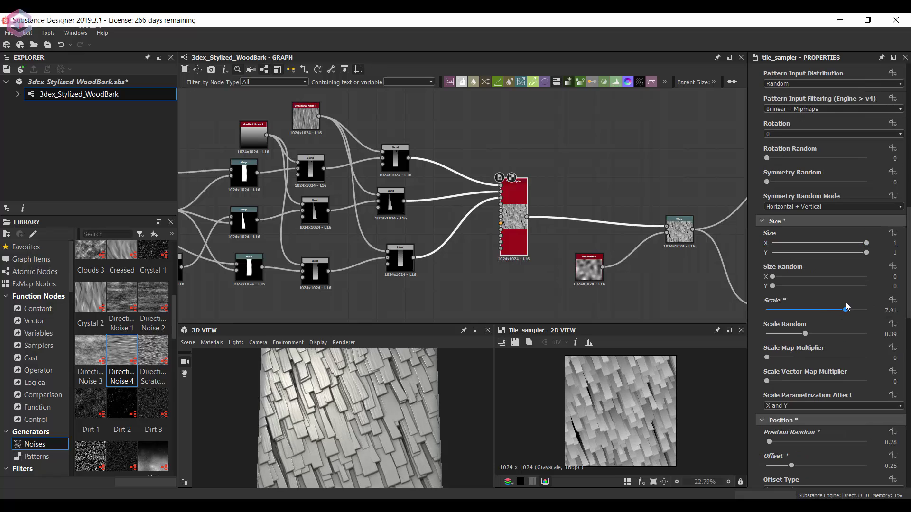
# Step: Switch the 3D preview mesh to a cylinder and rotate it
pyautogui.rightClick(240, 354)
pyautogui.click(231, 428)
pyautogui.moveTo(411, 415); pyautogui.dragTo(359, 408)
# Step: Add a Directional Warp node near the Tile Sampler inputs
pyautogui.moveTo(510, 209); pyautogui.dragTo(579, 203, button='middle')
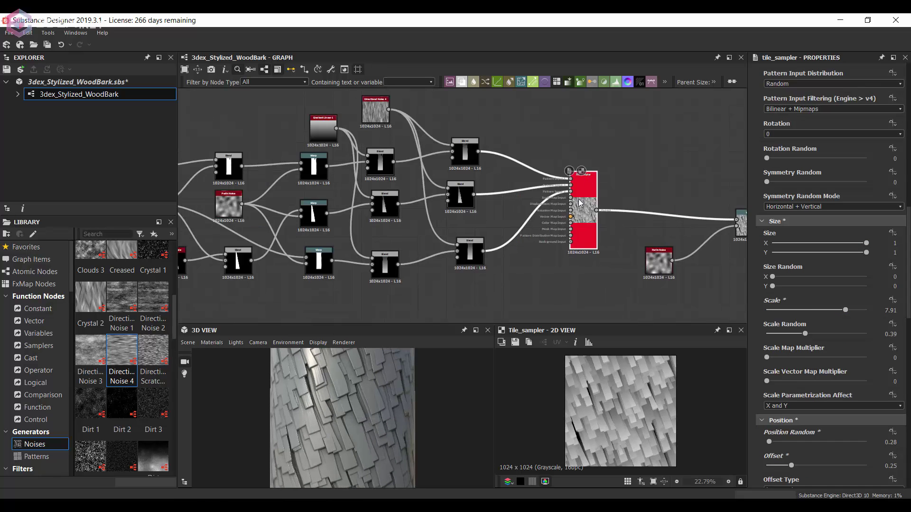
pyautogui.scroll(2, 519, 150)
pyautogui.press('space')
pyautogui.click(607, 272)
# Step: Feed the Blend shape into the Directional Warp with a Crystal 2 noise as intensity
pyautogui.scroll(2, 531, 155)
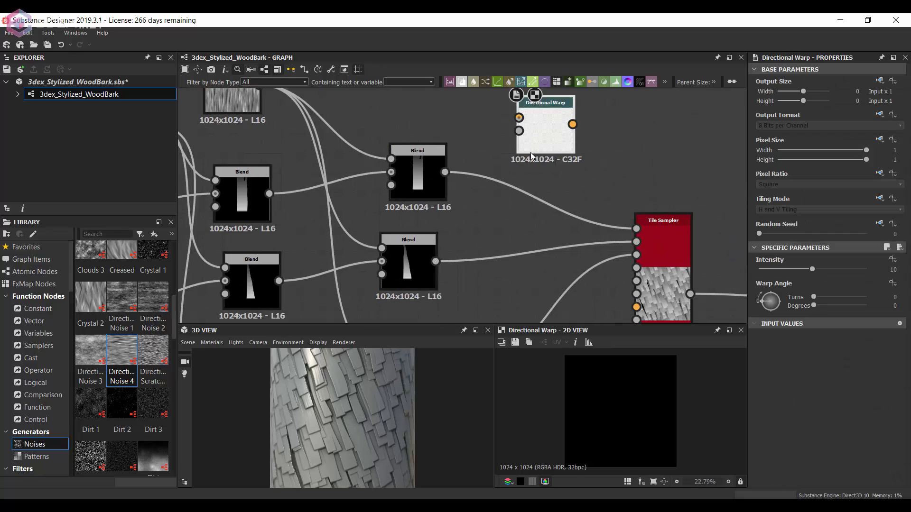
pyautogui.moveTo(519, 118); pyautogui.dragTo(444, 172)
pyautogui.moveTo(444, 172); pyautogui.dragTo(432, 212, button='middle')
pyautogui.moveTo(90, 296)
pyautogui.mouseDown()
pyautogui.moveTo(533, 185)
pyautogui.moveTo(546, 131)
pyautogui.mouseUp()
pyautogui.click(572, 138)
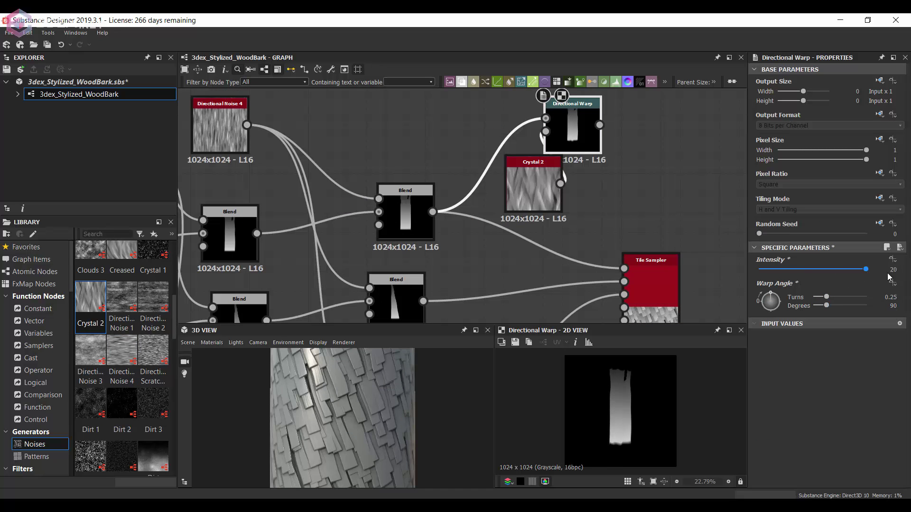
pyautogui.moveTo(534, 190); pyautogui.dragTo(494, 248)
pyautogui.moveTo(590, 126)
pyautogui.mouseDown()
pyautogui.moveTo(570, 126)
pyautogui.moveTo(541, 240)
pyautogui.mouseUp()
# Step: Set the Directional Warp angle to -90 degrees
pyautogui.scroll(-2, 552, 121)
pyautogui.scroll(2, 490, 236)
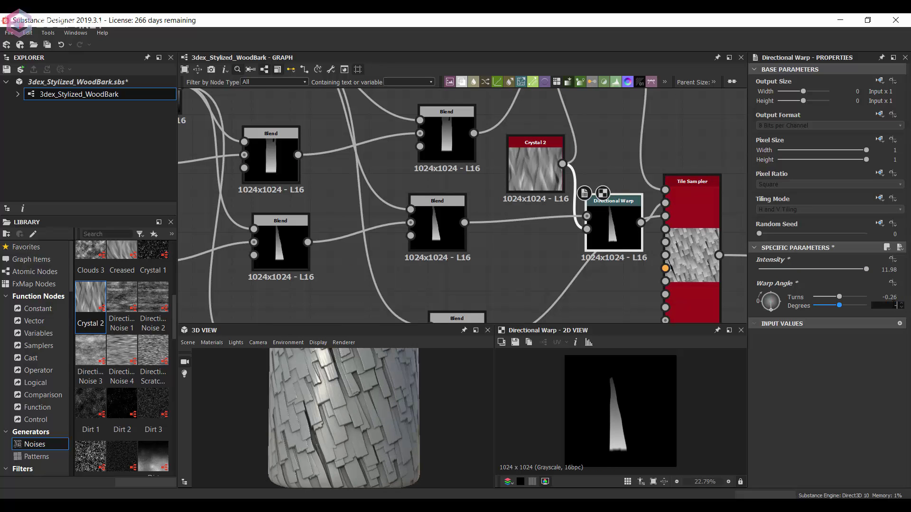
pyautogui.press('Return')
pyautogui.scroll(-3, 451, 189)
pyautogui.scroll(3, 482, 224)
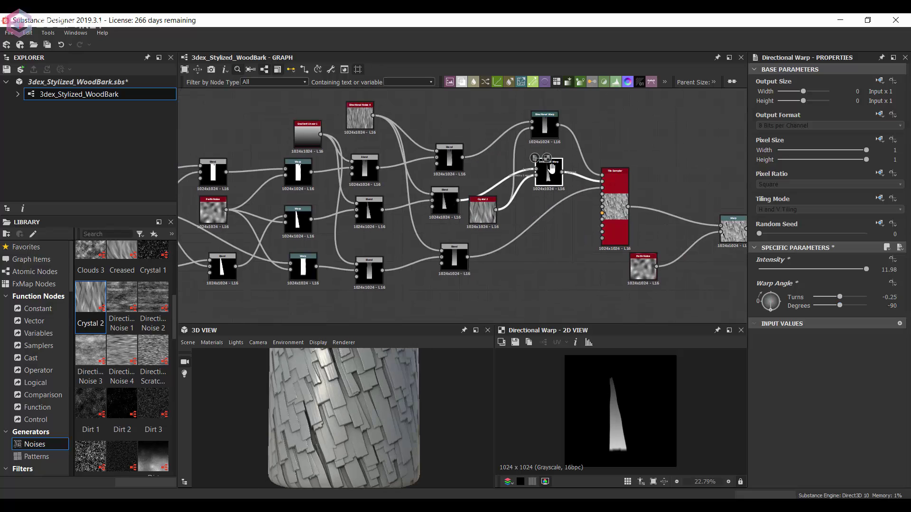
# Step: Wire the bottom Blend and Crystal 2 into a second, lower Directional Warp
pyautogui.moveTo(465, 208); pyautogui.dragTo(536, 234)
pyautogui.scroll(2, 441, 281)
pyautogui.click(472, 218)
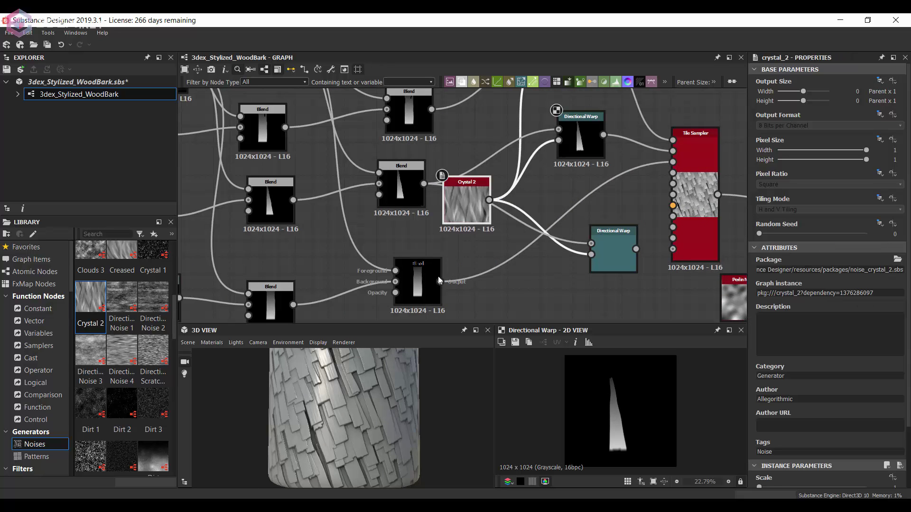
pyautogui.moveTo(440, 282); pyautogui.dragTo(592, 255)
pyautogui.click(614, 235)
pyautogui.moveTo(613, 236)
pyautogui.mouseDown(button='middle')
pyautogui.moveTo(571, 234)
pyautogui.moveTo(669, 225)
pyautogui.mouseUp(button='middle')
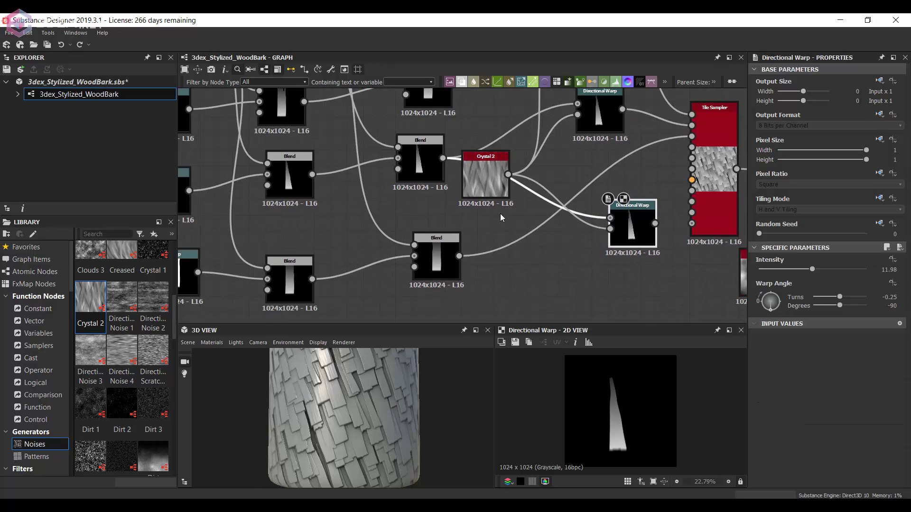
pyautogui.moveTo(494, 190); pyautogui.dragTo(500, 207)
pyautogui.moveTo(602, 240); pyautogui.dragTo(610, 229)
pyautogui.moveTo(496, 194); pyautogui.dragTo(488, 211)
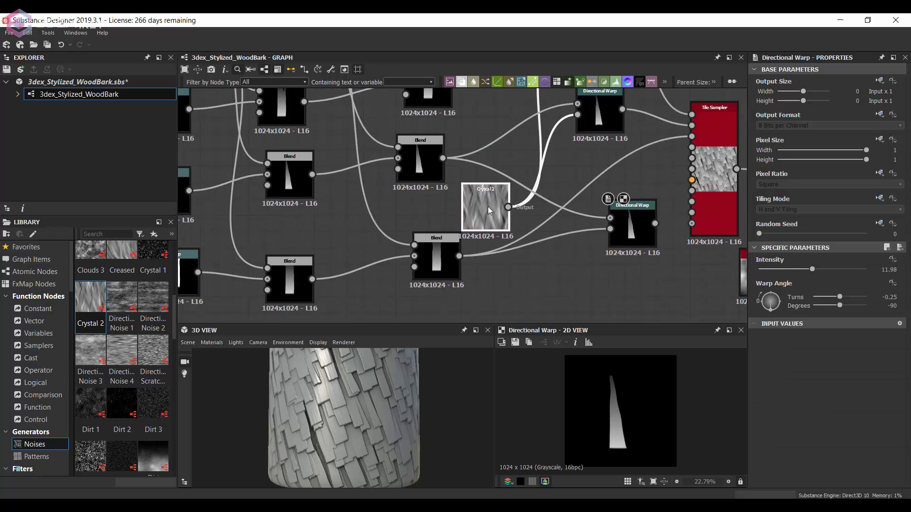
# Step: Plug the lower Directional Warp into the Tile Sampler and check the result
pyautogui.moveTo(655, 223); pyautogui.dragTo(692, 148)
pyautogui.moveTo(664, 190); pyautogui.dragTo(606, 222, button='middle')
pyautogui.click(657, 157)
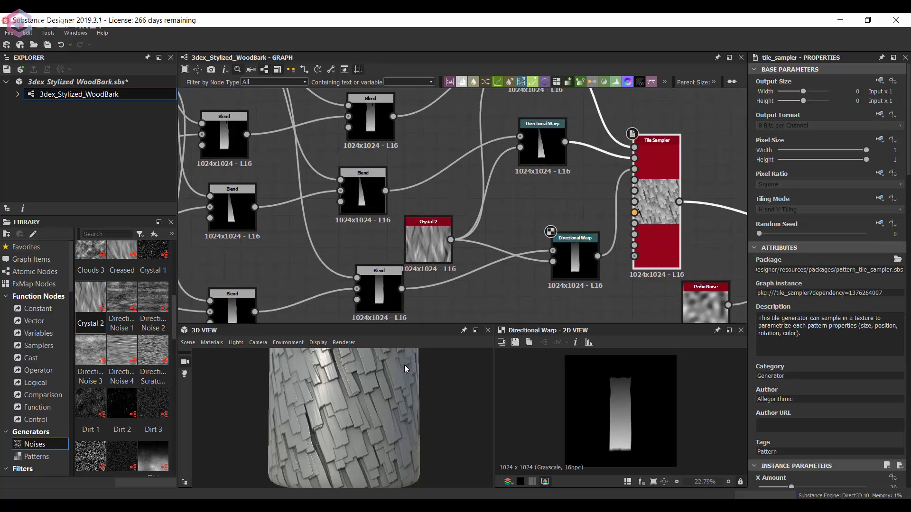
pyautogui.click(575, 258)
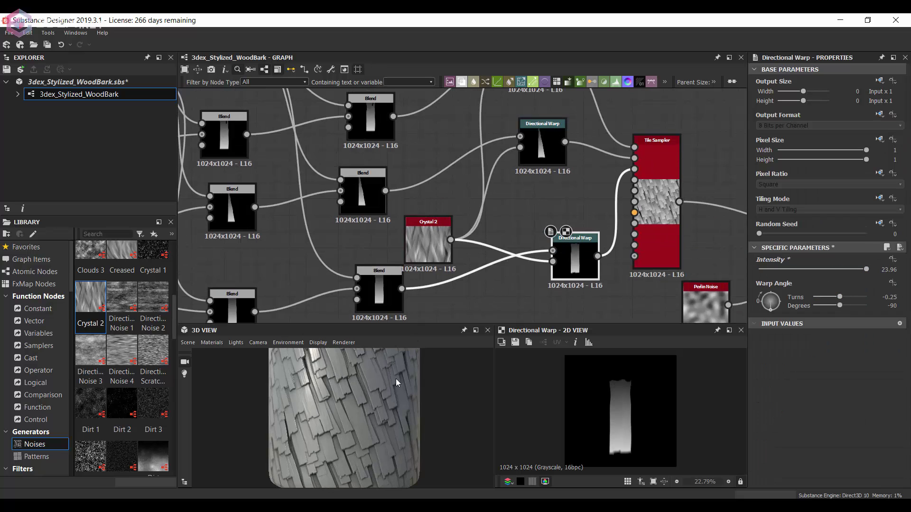
pyautogui.scroll(-3, 380, 219)
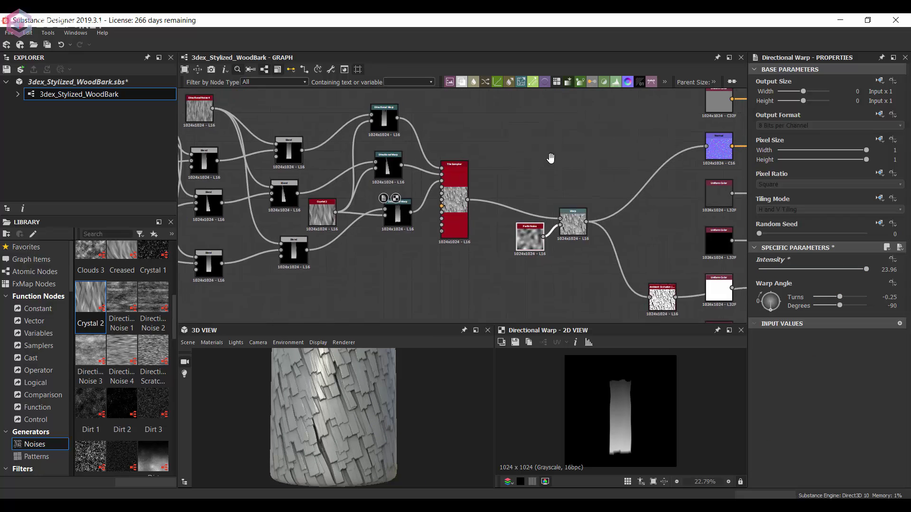
pyautogui.moveTo(549, 152); pyautogui.dragTo(353, 224, button='middle')
# Step: Add a Curvature Smooth node from the Normal output toward Base Color
pyautogui.moveTo(549, 198); pyautogui.dragTo(572, 165)
pyautogui.write('curvature smooth')
pyautogui.press('Return')
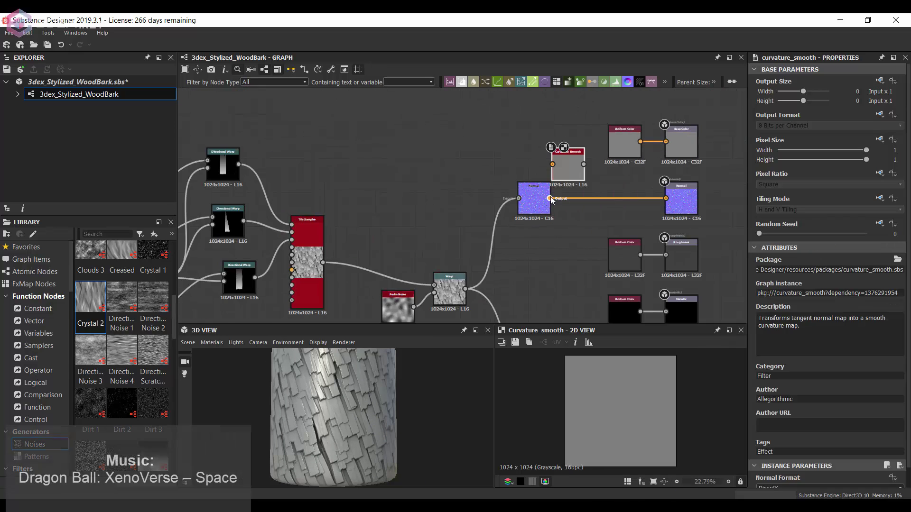
pyautogui.moveTo(548, 152); pyautogui.dragTo(579, 154, button='middle')
pyautogui.moveTo(579, 155); pyautogui.dragTo(631, 199)
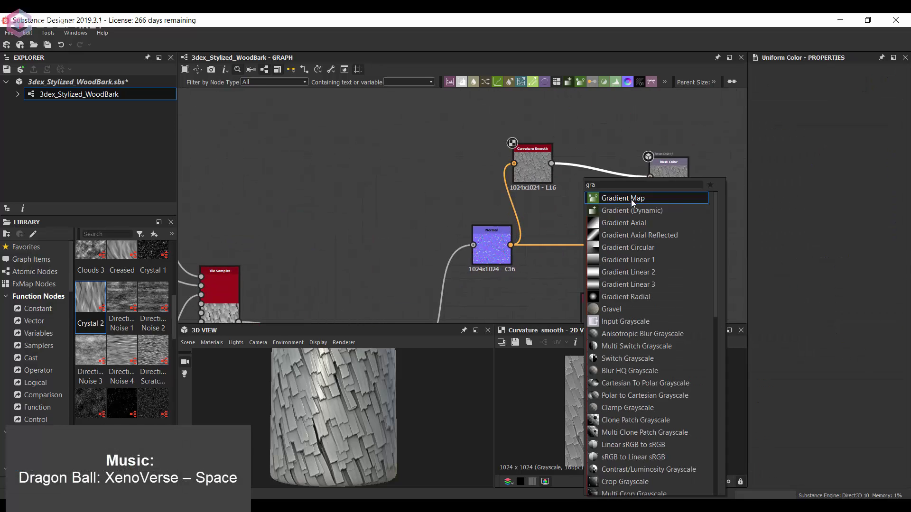
# Step: Add a Gradient Map after Curvature Smooth with warm brown-to-orange golden keys
pyautogui.click(631, 199)
pyautogui.click(901, 336)
pyautogui.click(728, 282)
pyautogui.moveTo(764, 327); pyautogui.dragTo(759, 326)
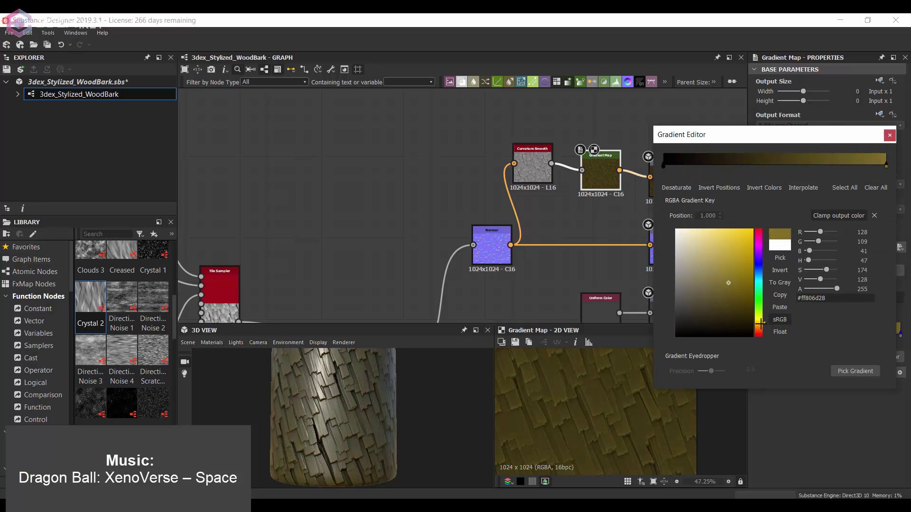
pyautogui.click(732, 235)
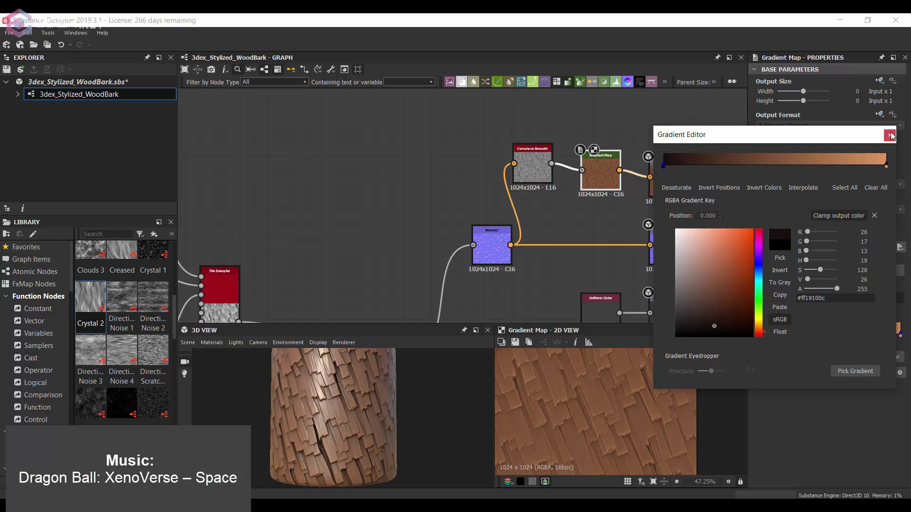
pyautogui.click(889, 135)
# Step: Duplicate the Tile Sampler above the original and set the copy to 8 by 1 tiles
pyautogui.moveTo(570, 237); pyautogui.dragTo(566, 168, button='middle')
pyautogui.click(597, 245)
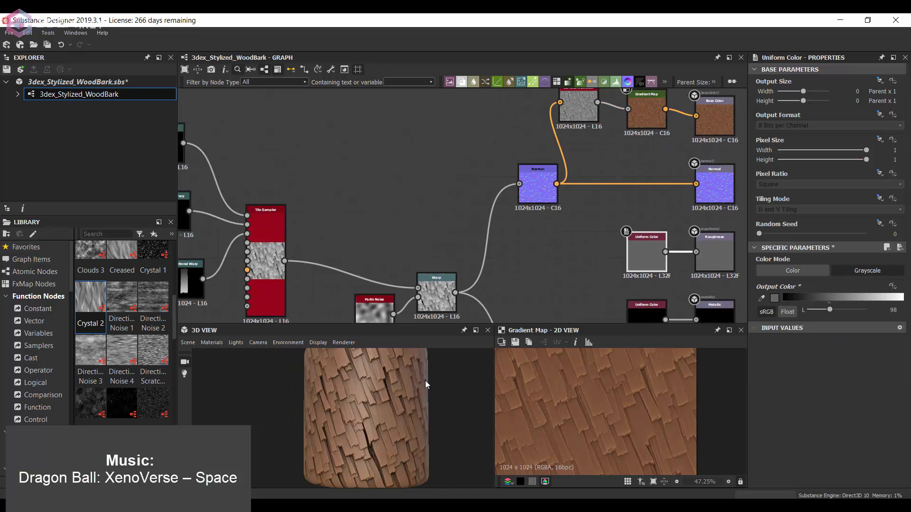
pyautogui.moveTo(291, 208); pyautogui.dragTo(488, 225, button='middle')
pyautogui.click(473, 235)
pyautogui.hotkey('ctrl', 'd')
pyautogui.moveTo(473, 235); pyautogui.dragTo(485, 147)
pyautogui.scroll(-5, 786, 360)
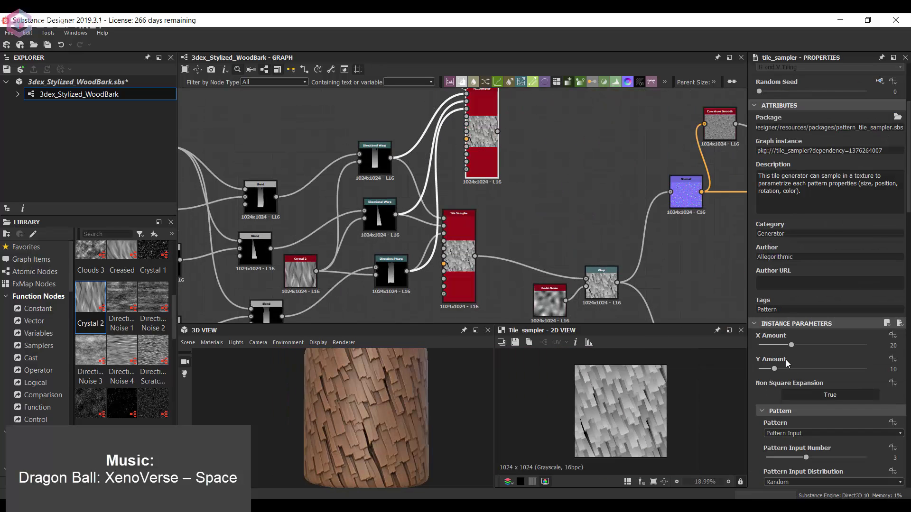
pyautogui.moveTo(791, 345)
pyautogui.mouseDown()
pyautogui.moveTo(771, 345)
pyautogui.moveTo(759, 370)
pyautogui.mouseUp()
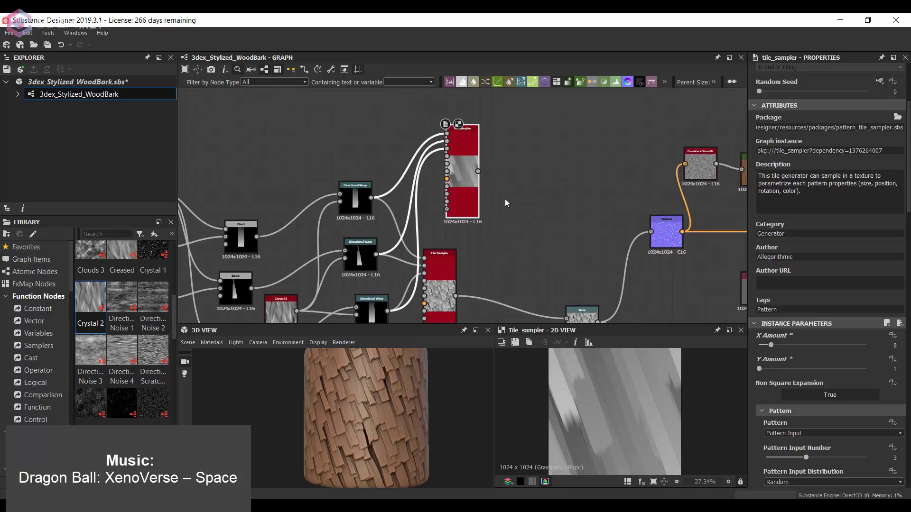
# Step: Add a Height Blend combining the 8×1 Tile Sampler with the warped planks
pyautogui.moveTo(525, 159); pyautogui.dragTo(504, 198, button='middle')
pyautogui.moveTo(446, 164); pyautogui.dragTo(547, 209)
pyautogui.moveTo(548, 212); pyautogui.dragTo(512, 172, button='middle')
pyautogui.scroll(2, 511, 172)
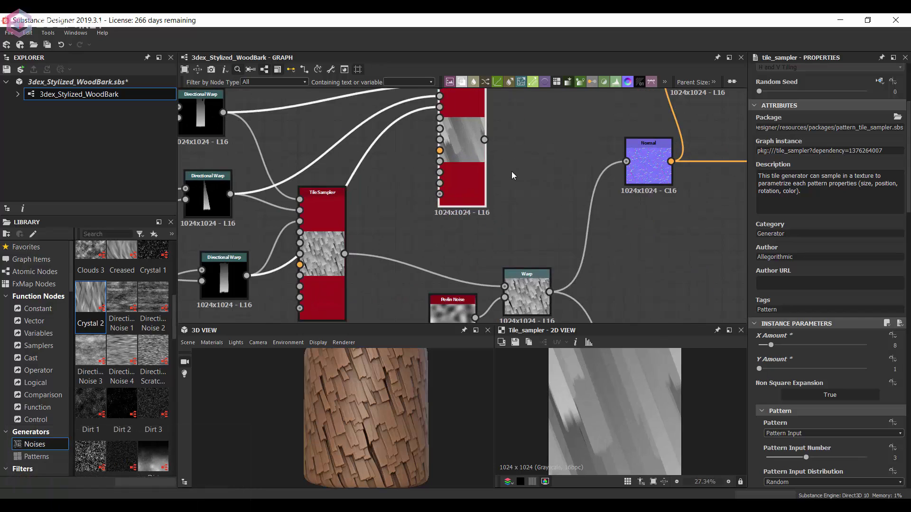
pyautogui.press('space')
pyautogui.write('height')
pyautogui.press('Return')
pyautogui.moveTo(484, 140); pyautogui.dragTo(544, 167)
pyautogui.moveTo(567, 185); pyautogui.dragTo(649, 249)
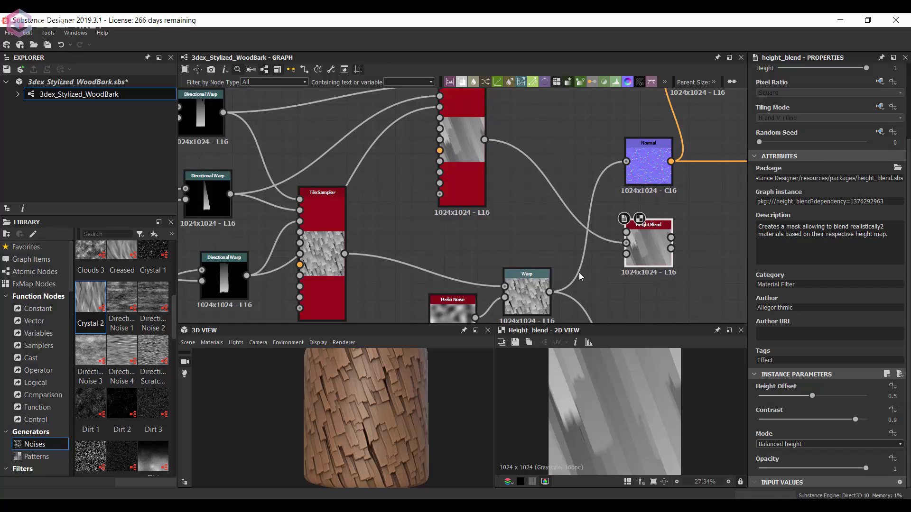
pyautogui.moveTo(549, 292); pyautogui.dragTo(626, 243)
pyautogui.doubleClick(651, 242)
# Step: Insert a Histogram Range at 0.34 between the 8×1 Tile Sampler and Height Blend
pyautogui.moveTo(650, 242); pyautogui.dragTo(622, 253, button='middle')
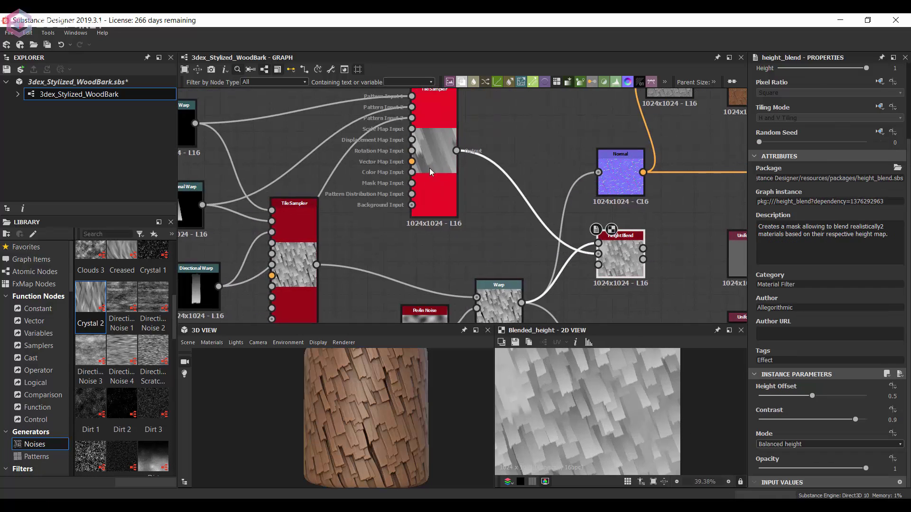
pyautogui.press('space')
pyautogui.write('histogram')
pyautogui.click(543, 213)
pyautogui.click(546, 218)
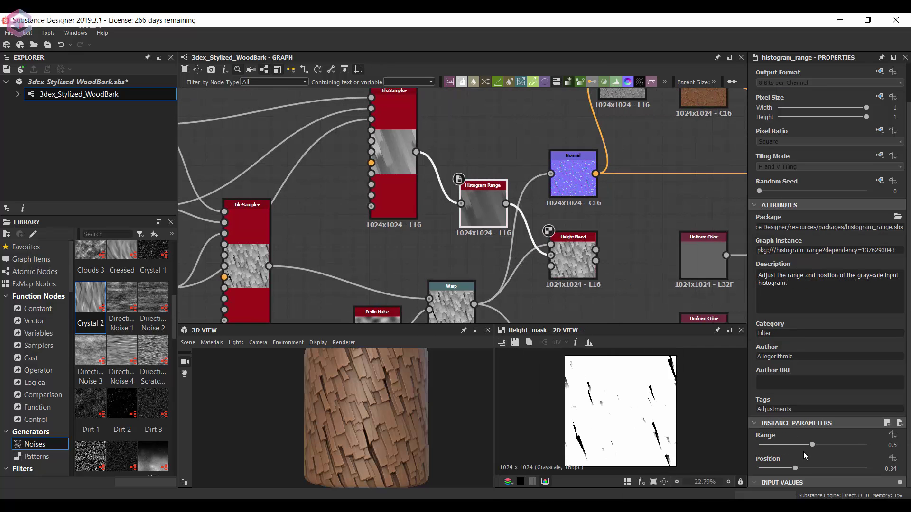
pyautogui.scroll(-1, 474, 213)
pyautogui.click(541, 224)
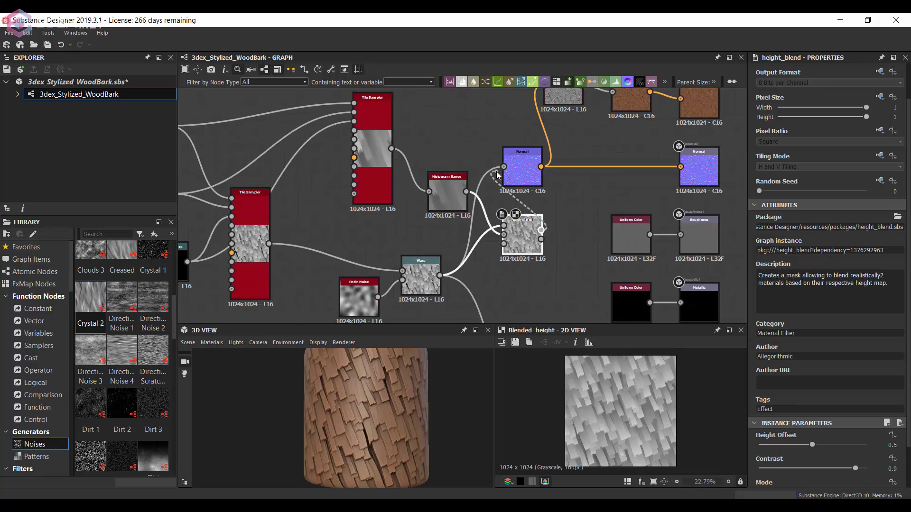
pyautogui.scroll(-1, 582, 180)
# Step: Add a second Gradient Map with its light key set to pale yellow #fffce998
pyautogui.click(621, 154)
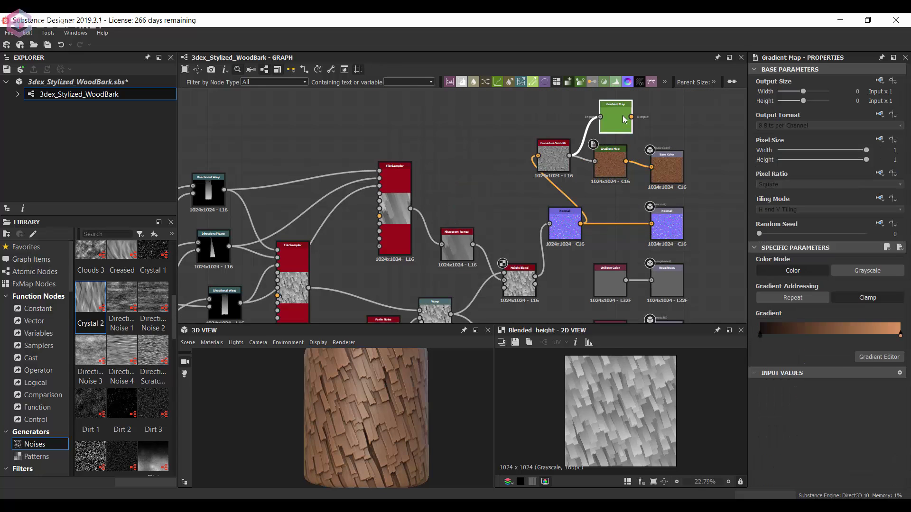
pyautogui.click(705, 230)
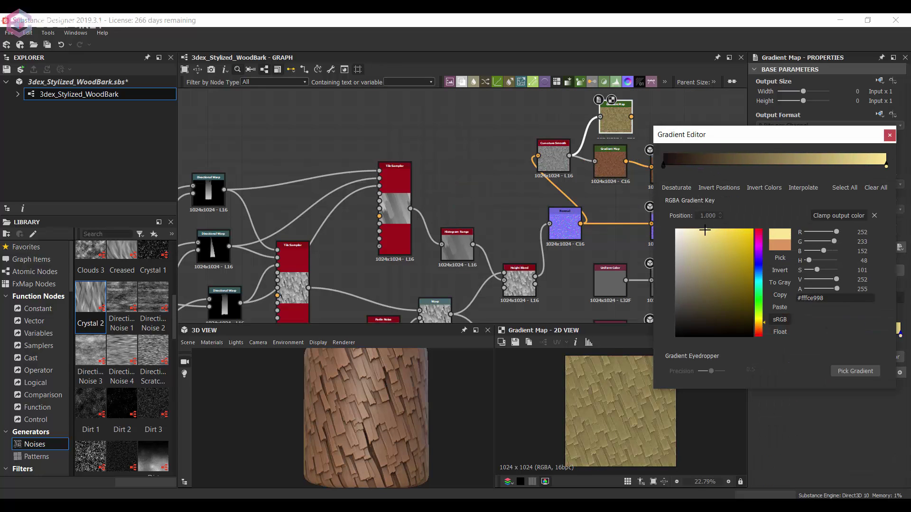
pyautogui.click(664, 166)
pyautogui.click(890, 135)
# Step: Insert a Blend node joining both gradient layers before Base Color
pyautogui.scroll(-3, 623, 162)
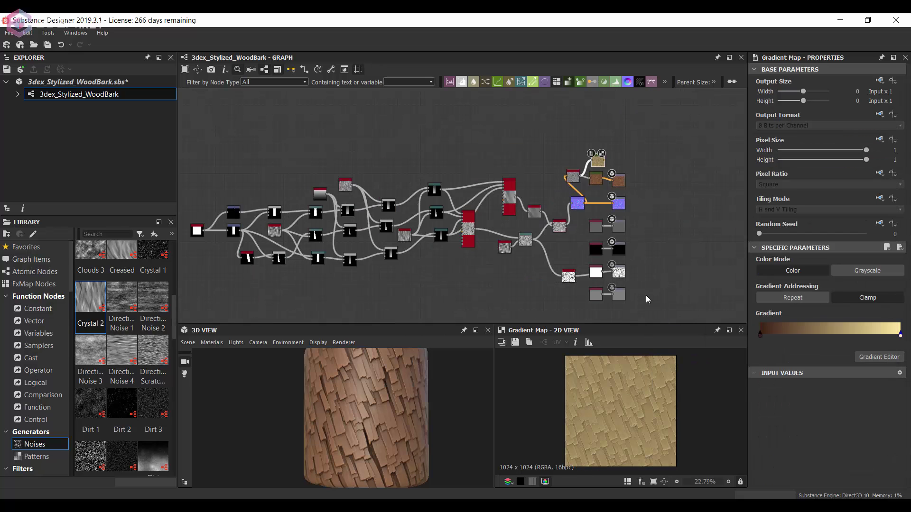
pyautogui.scroll(2, 636, 163)
pyautogui.press('space')
pyautogui.write('blend')
pyautogui.press('Return')
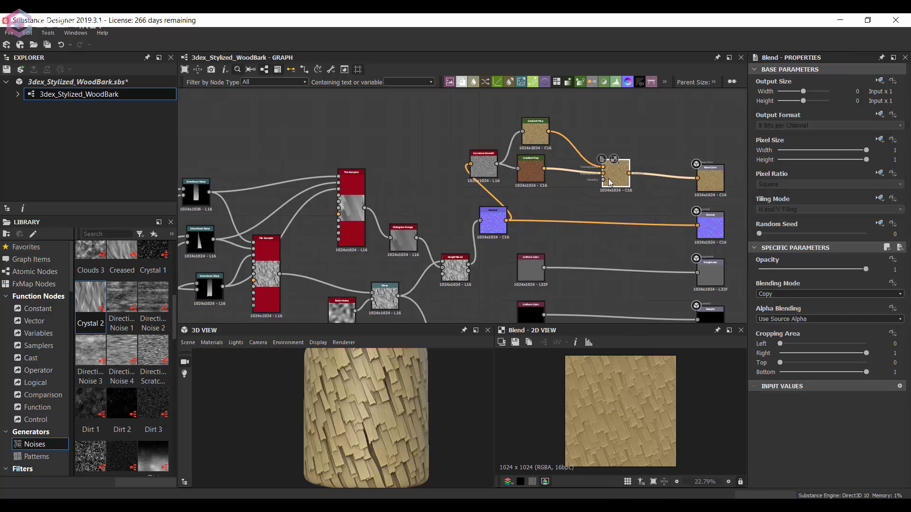
pyautogui.press('space')
# Step: Add an Invert Grayscale node to the graph
pyautogui.write('invert gray')
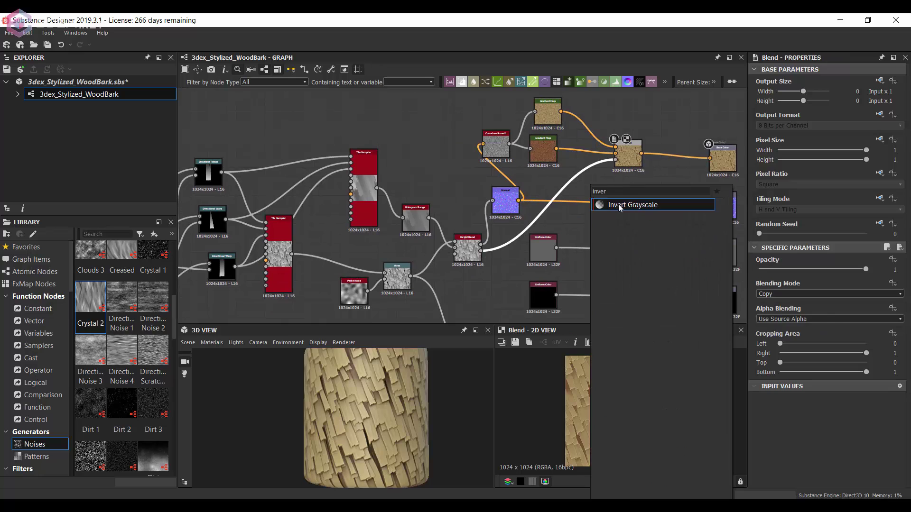
pyautogui.press('Return')
pyautogui.scroll(2, 451, 387)
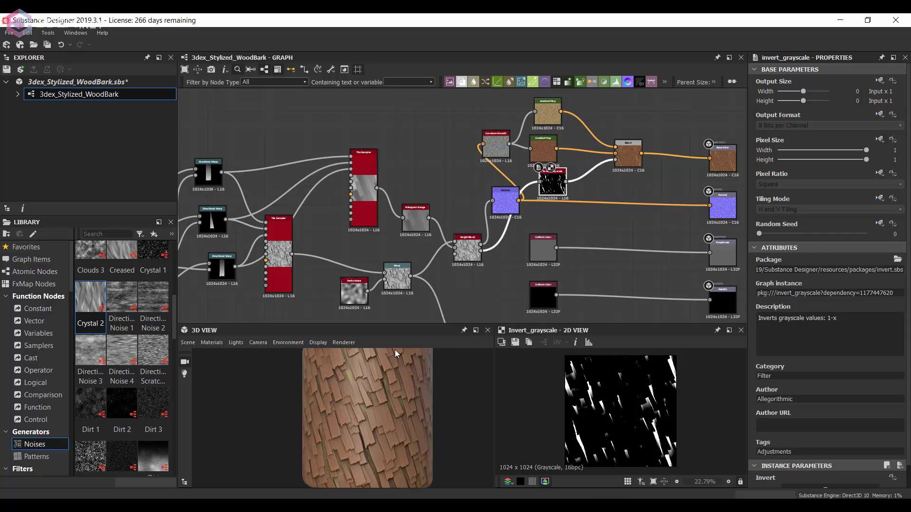
pyautogui.moveTo(332, 266); pyautogui.dragTo(457, 226, button='middle')
# Step: Set the Tile Sampler's Mask Random to 0.68
pyautogui.click(404, 214)
pyautogui.scroll(-5, 815, 312)
pyautogui.scroll(-10, 815, 313)
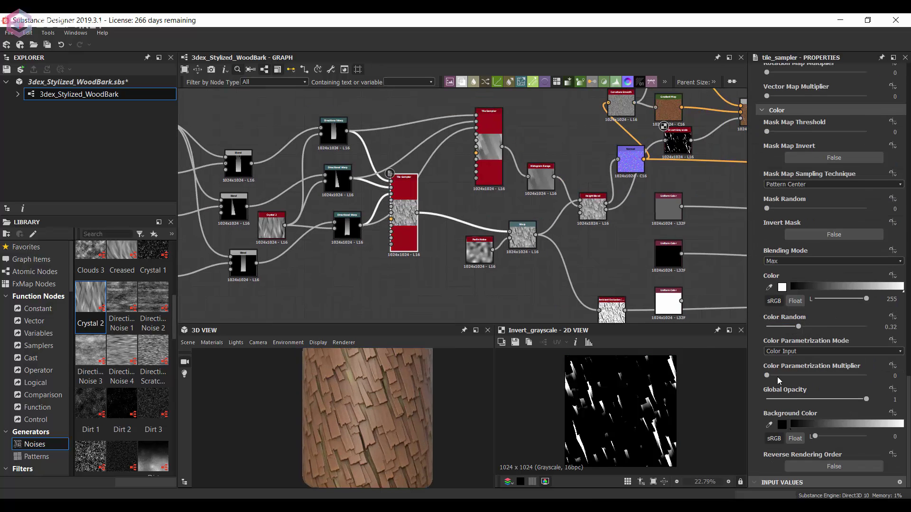
pyautogui.moveTo(791, 209); pyautogui.dragTo(835, 209)
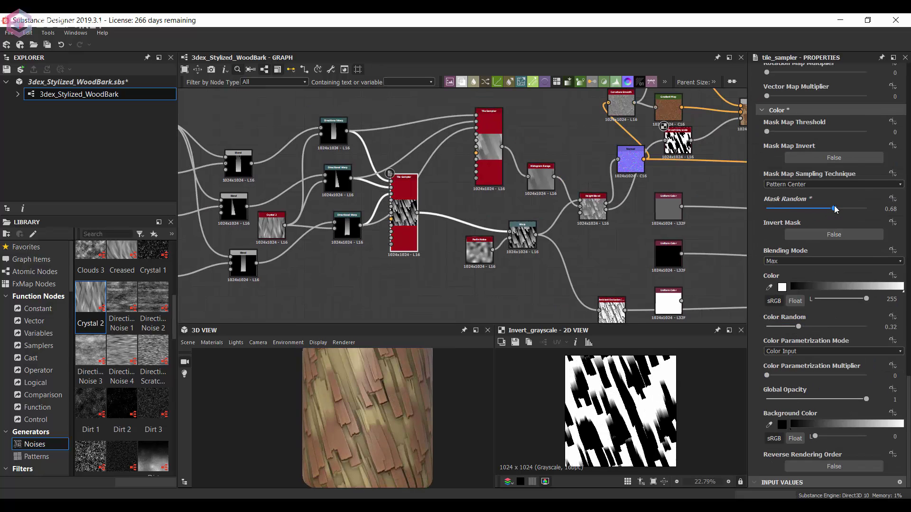
# Step: Chain a Histogram Scan after Invert Grayscale, with position 0.94 and contrast 0.42
pyautogui.scroll(-2, 313, 422)
pyautogui.scroll(2, 617, 180)
pyautogui.moveTo(617, 180); pyautogui.dragTo(479, 209, button='middle')
pyautogui.click(569, 171)
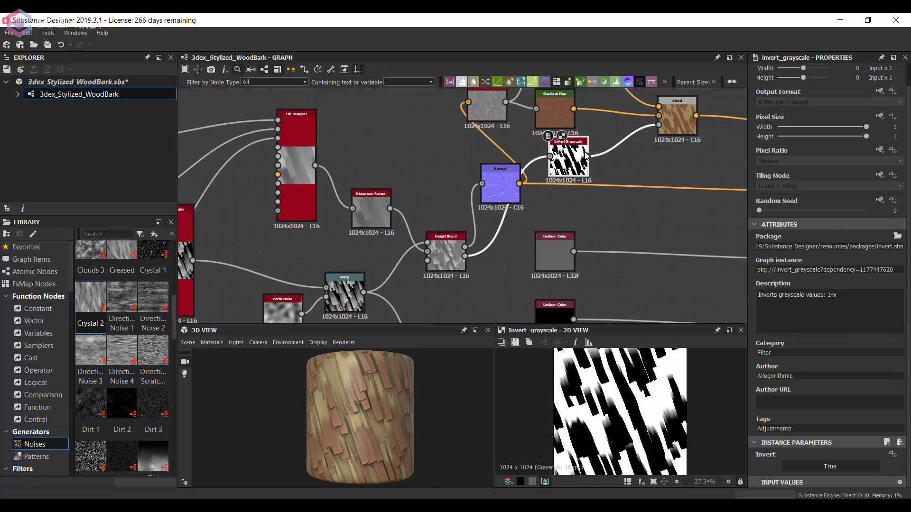
pyautogui.press('space')
pyautogui.write('hist')
pyautogui.click(664, 193)
pyautogui.moveTo(759, 416); pyautogui.dragTo(846, 417)
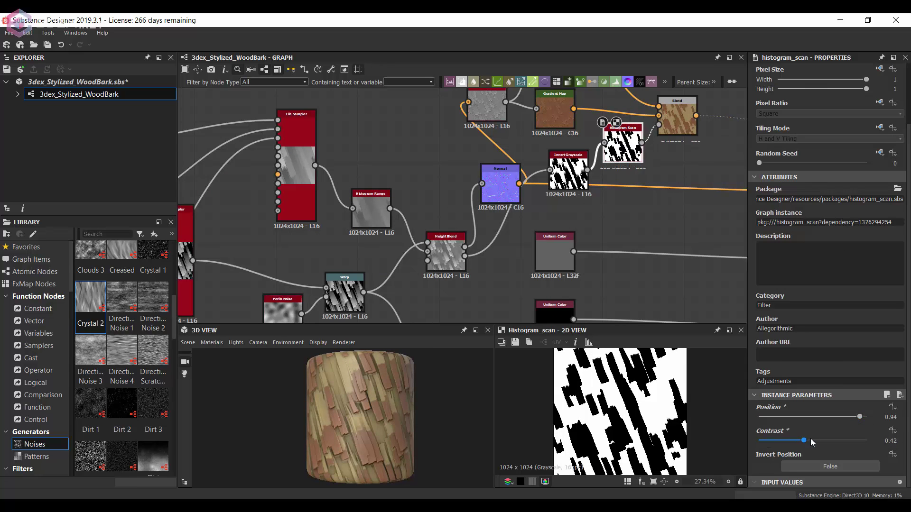
pyautogui.scroll(-2, 396, 388)
pyautogui.moveTo(289, 188); pyautogui.dragTo(369, 200, button='middle')
# Step: Add a Perlin Noise node beside the Tile Sampler
pyautogui.click(369, 201)
pyautogui.scroll(-5, 867, 349)
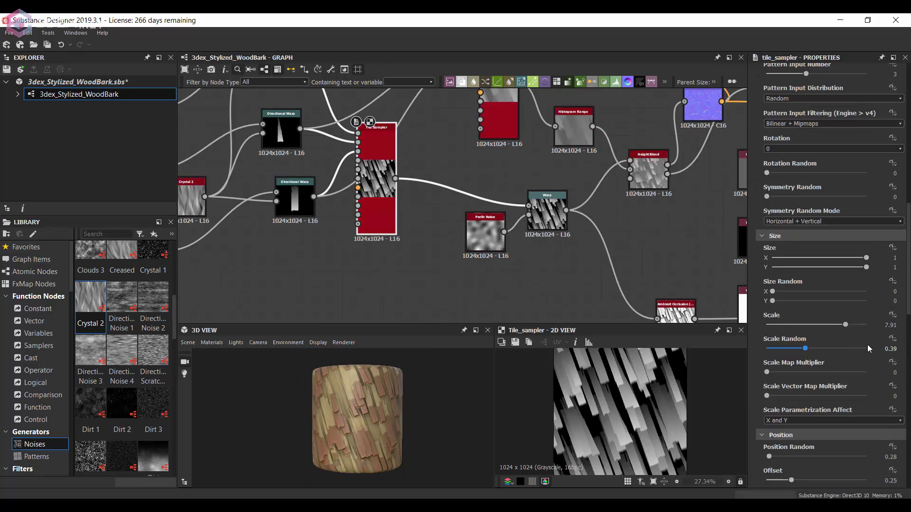
pyautogui.scroll(-10, 867, 348)
pyautogui.moveTo(240, 260); pyautogui.dragTo(442, 251, button='middle')
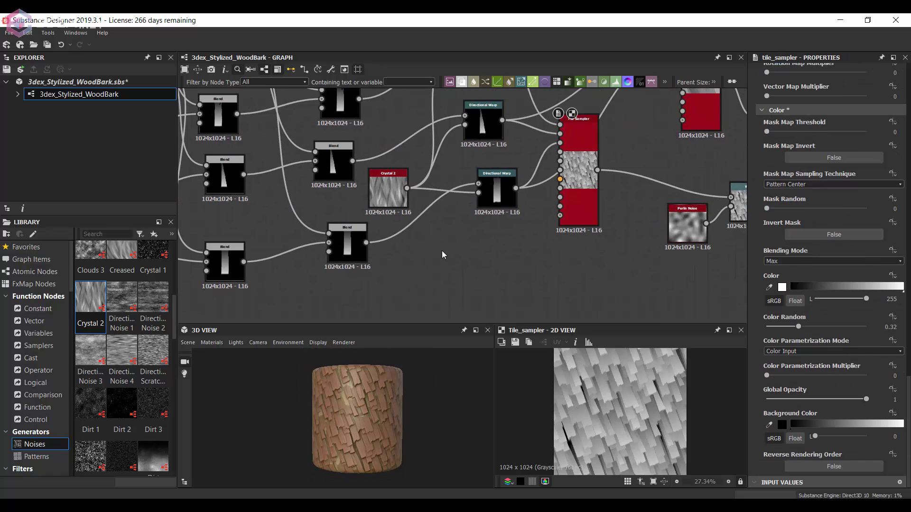
pyautogui.press('space')
pyautogui.write('per')
pyautogui.click(474, 240)
# Step: Feed the Perlin Noise into a Levels node crushed to a hard black-and-white threshold
pyautogui.moveTo(811, 417); pyautogui.dragTo(766, 416)
pyautogui.press('space')
pyautogui.write('lev')
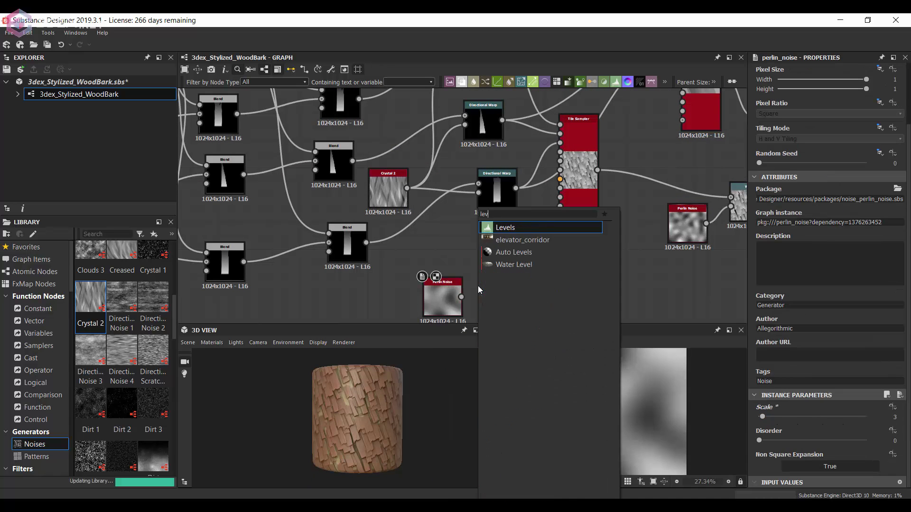
pyautogui.click(493, 227)
pyautogui.moveTo(767, 287); pyautogui.dragTo(824, 287)
pyautogui.moveTo(894, 287); pyautogui.dragTo(838, 287)
pyautogui.moveTo(527, 182); pyautogui.dragTo(493, 187, button='middle')
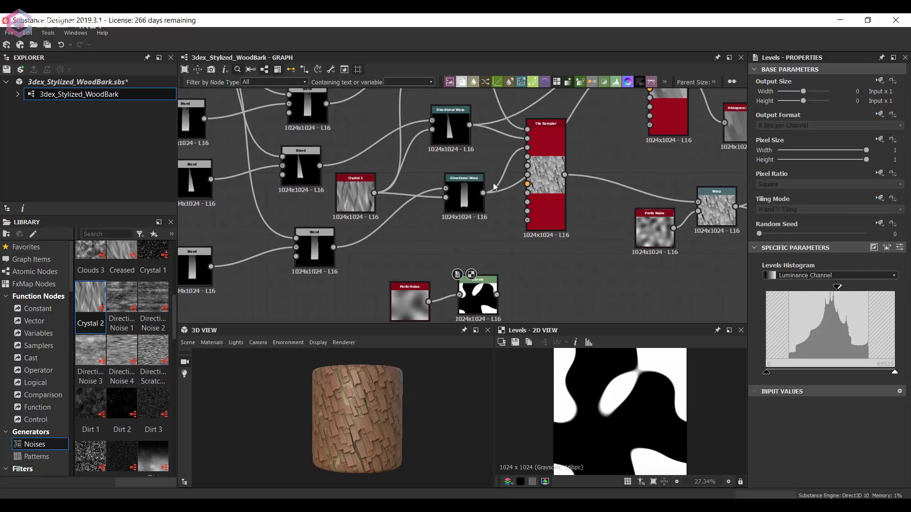
# Step: Set the Tile Sampler's Mask Map Threshold to 0.03
pyautogui.doubleClick(560, 218)
pyautogui.scroll(-3, 821, 314)
pyautogui.scroll(-6, 821, 314)
pyautogui.moveTo(766, 145); pyautogui.dragTo(778, 145)
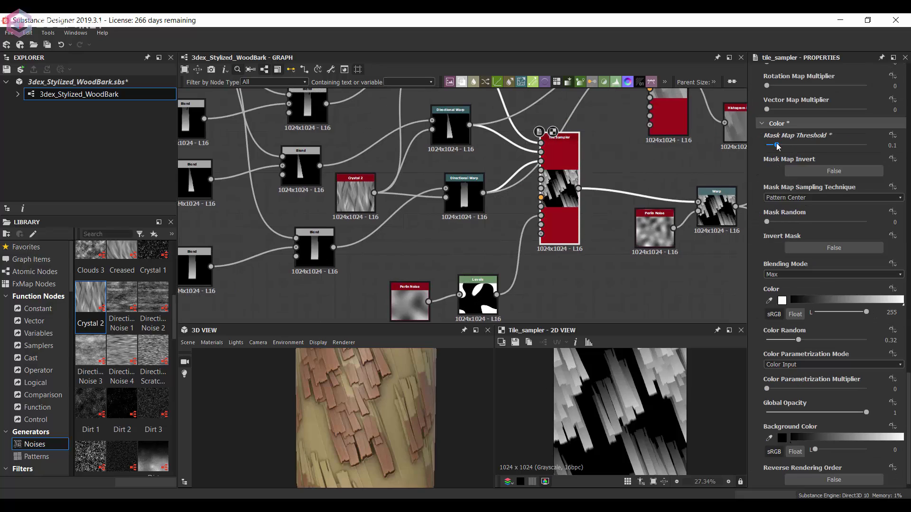
pyautogui.scroll(-3, 619, 411)
pyautogui.moveTo(366, 417); pyautogui.dragTo(385, 410)
pyautogui.moveTo(559, 190); pyautogui.dragTo(573, 230)
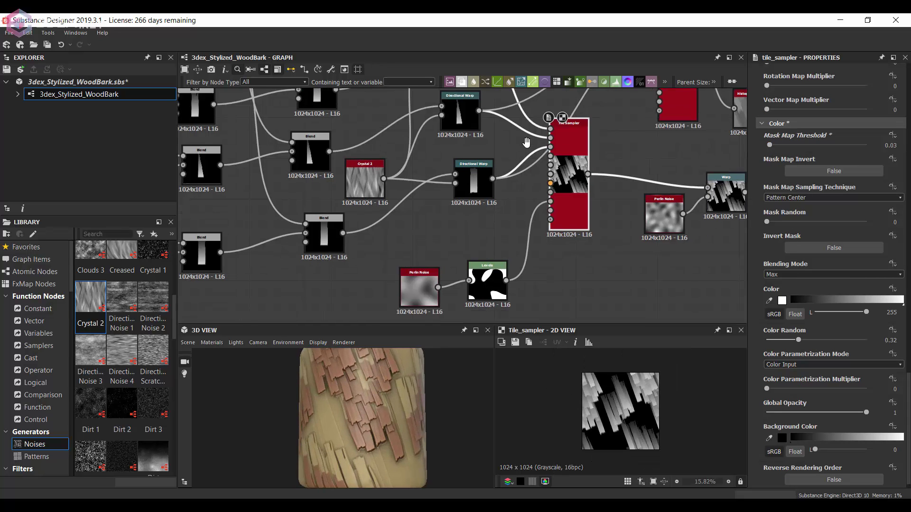
# Step: Set the Perlin Noise scale to 8
pyautogui.moveTo(511, 204)
pyautogui.mouseDown(button='middle')
pyautogui.moveTo(521, 186)
pyautogui.moveTo(427, 180)
pyautogui.mouseUp(button='middle')
pyautogui.scroll(2, 426, 190)
pyautogui.click(333, 279)
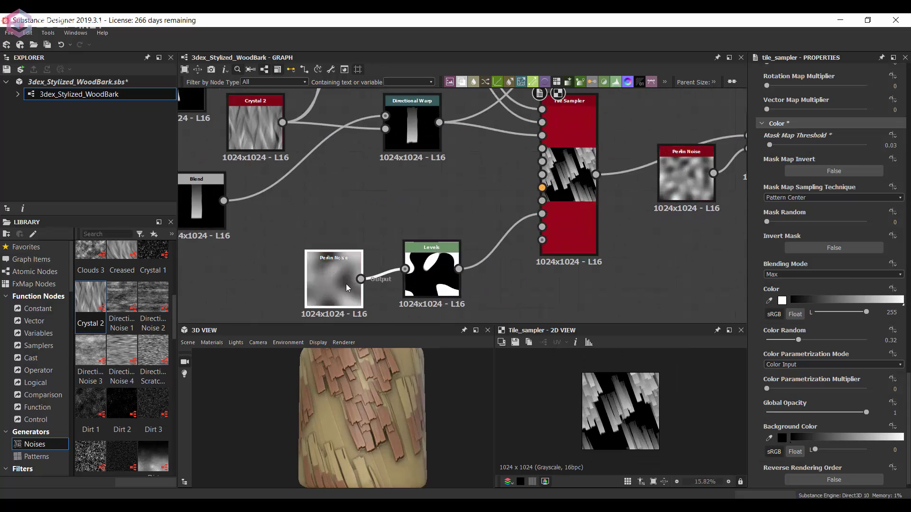
pyautogui.moveTo(772, 417); pyautogui.dragTo(771, 417)
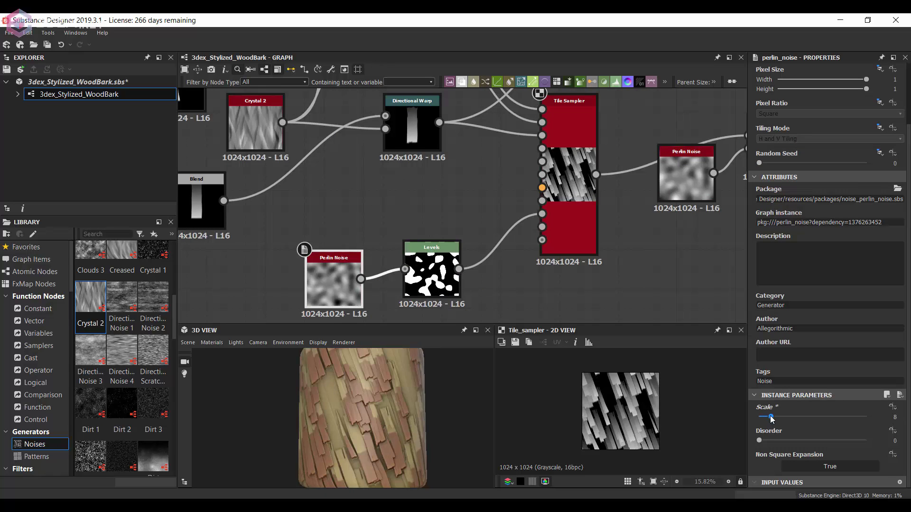
# Step: Set the Histogram Range position to 0.12
pyautogui.moveTo(688, 109); pyautogui.dragTo(394, 255, button='middle')
pyautogui.click(519, 171)
pyautogui.moveTo(812, 468); pyautogui.dragTo(805, 473)
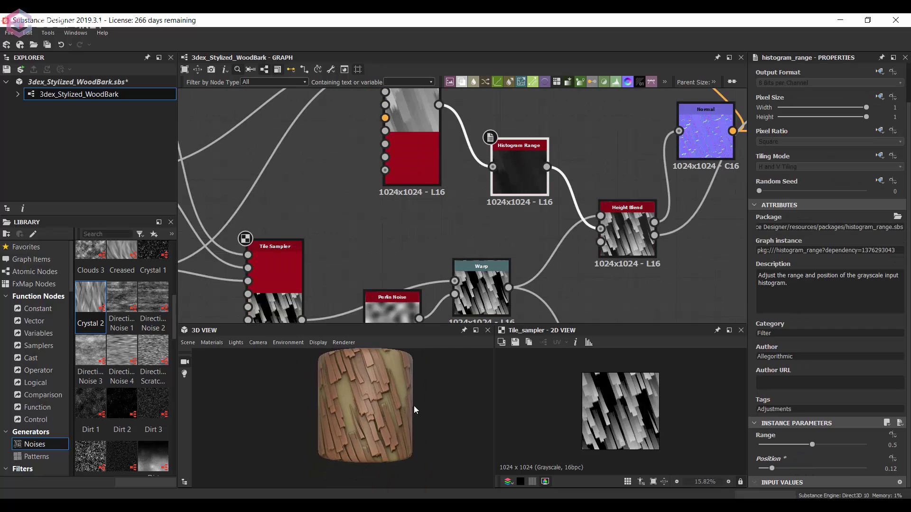
# Step: Set the Histogram Range range to 0.76 and adjust its position
pyautogui.scroll(4, 422, 403)
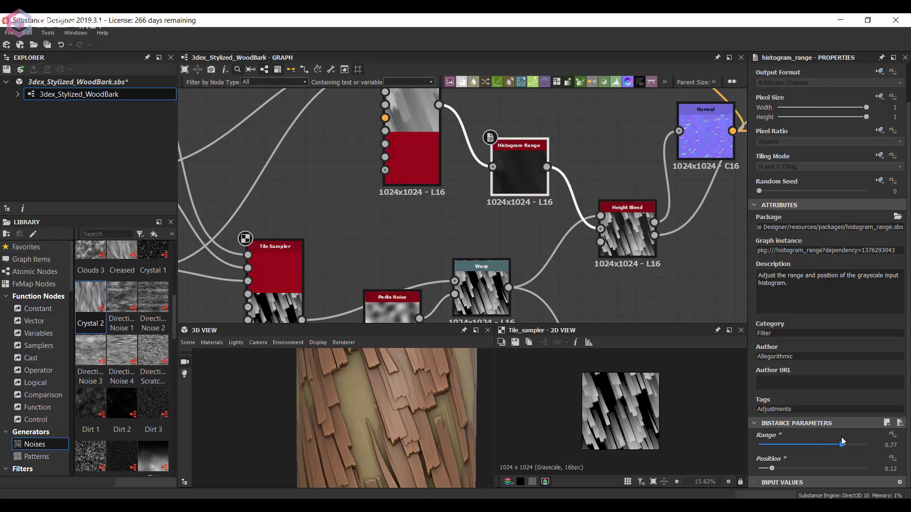
pyautogui.moveTo(842, 441); pyautogui.dragTo(840, 444)
pyautogui.moveTo(772, 468); pyautogui.dragTo(787, 469)
# Step: Preview the Height Blend and raise its contrast to 0.9
pyautogui.scroll(-3, 586, 271)
pyautogui.doubleClick(586, 213)
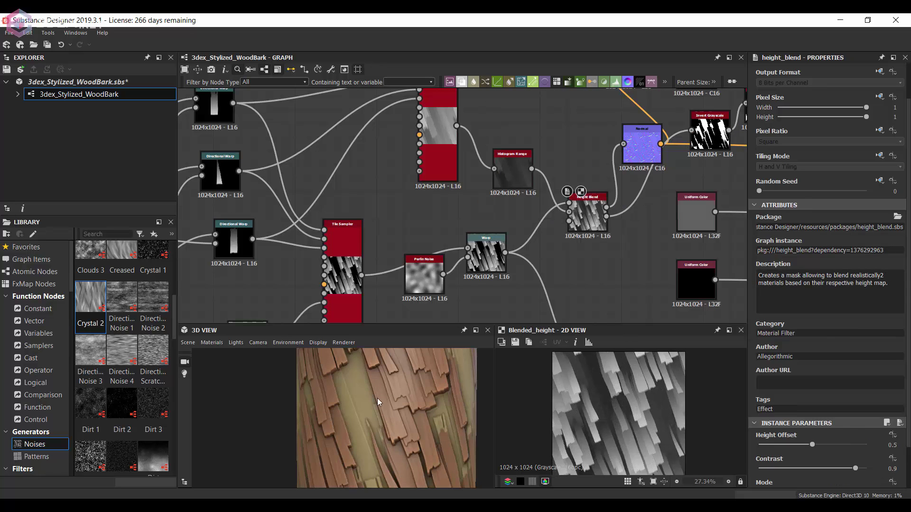
pyautogui.scroll(-2, 375, 417)
pyautogui.click(589, 228)
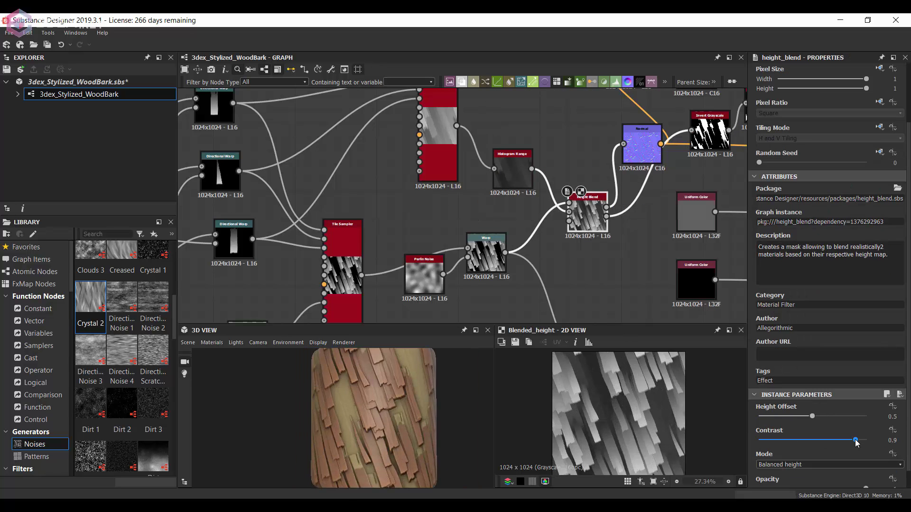
pyautogui.moveTo(828, 440); pyautogui.dragTo(865, 441)
pyautogui.moveTo(812, 416); pyautogui.dragTo(840, 416)
# Step: Lower the Histogram Range position to 0.09
pyautogui.click(512, 173)
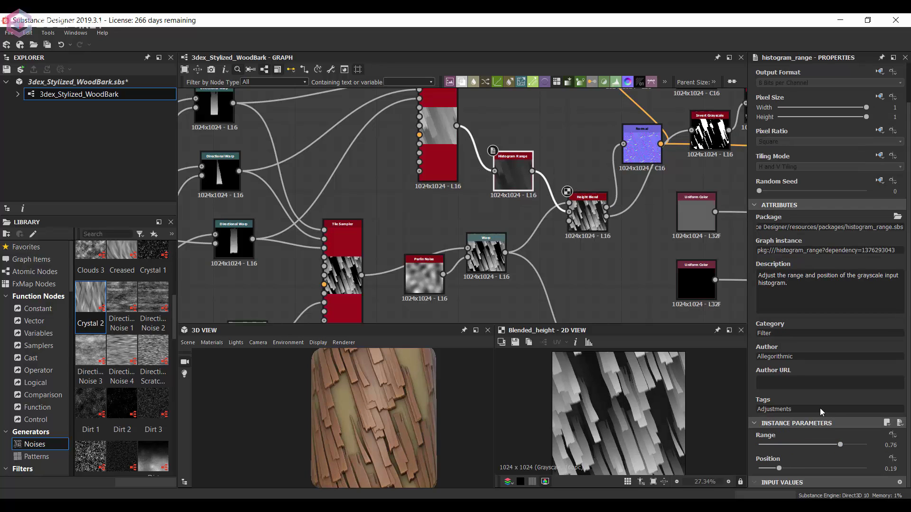
pyautogui.moveTo(813, 468)
pyautogui.mouseDown()
pyautogui.moveTo(859, 468)
pyautogui.moveTo(769, 469)
pyautogui.mouseUp()
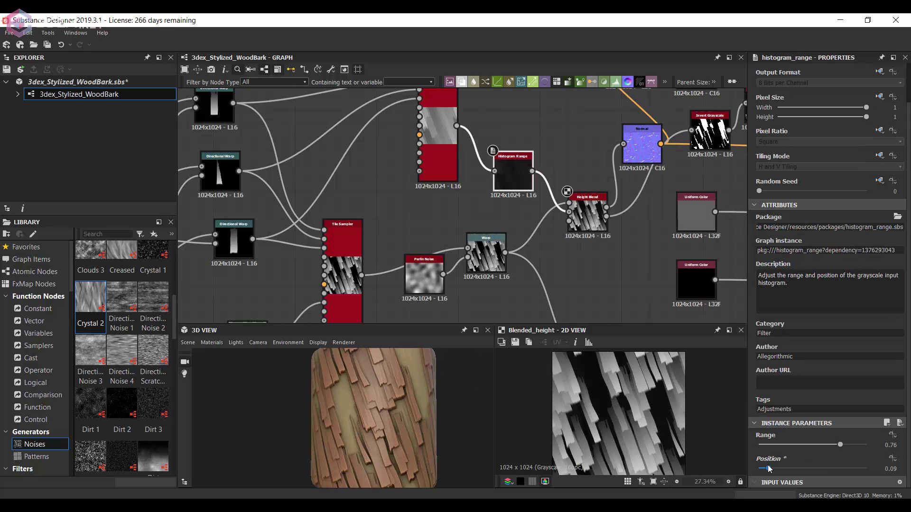
pyautogui.moveTo(450, 214); pyautogui.dragTo(509, 241, button='middle')
# Step: Set the upper Tile Sampler to 28 by 7 tiles
pyautogui.click(496, 152)
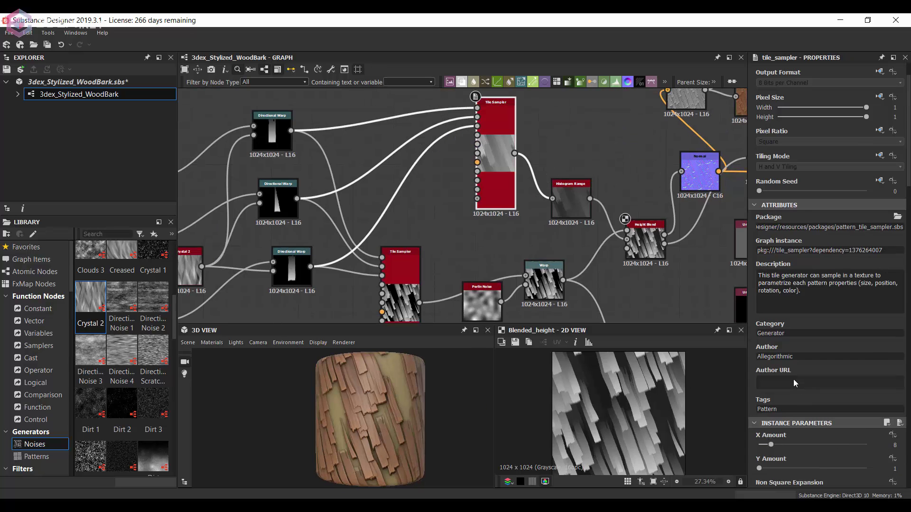
pyautogui.scroll(-3, 793, 380)
pyautogui.scroll(2, 382, 405)
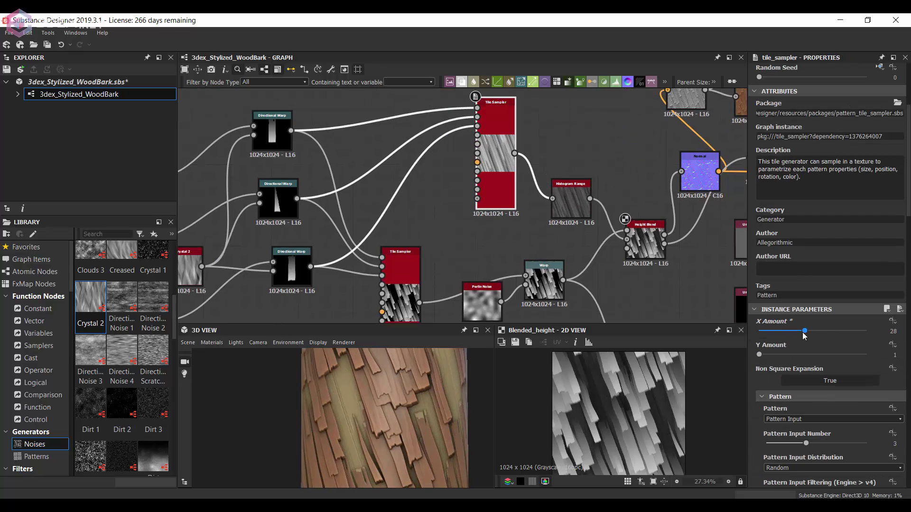
pyautogui.scroll(-3, 382, 469)
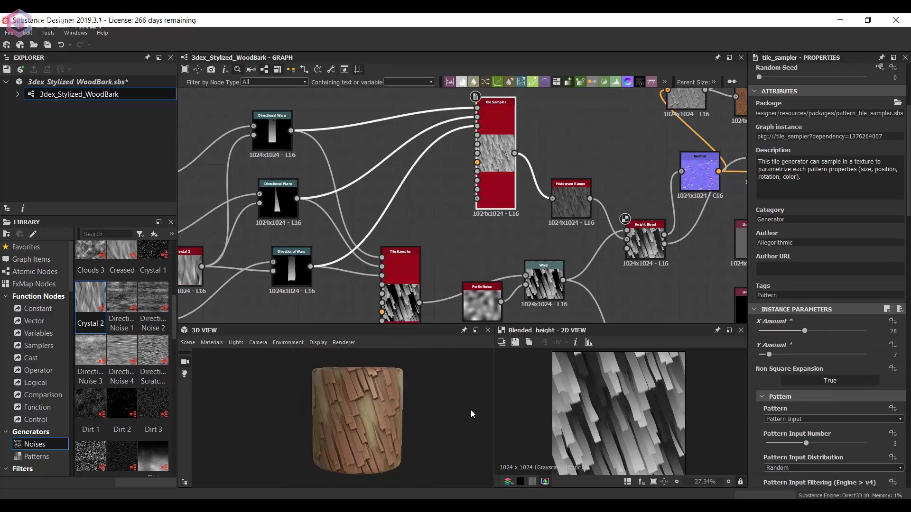
pyautogui.scroll(2, 377, 406)
pyautogui.scroll(-4, 587, 166)
# Step: Preview the Base Color output, then select the upper Tile Sampler
pyautogui.click(640, 145)
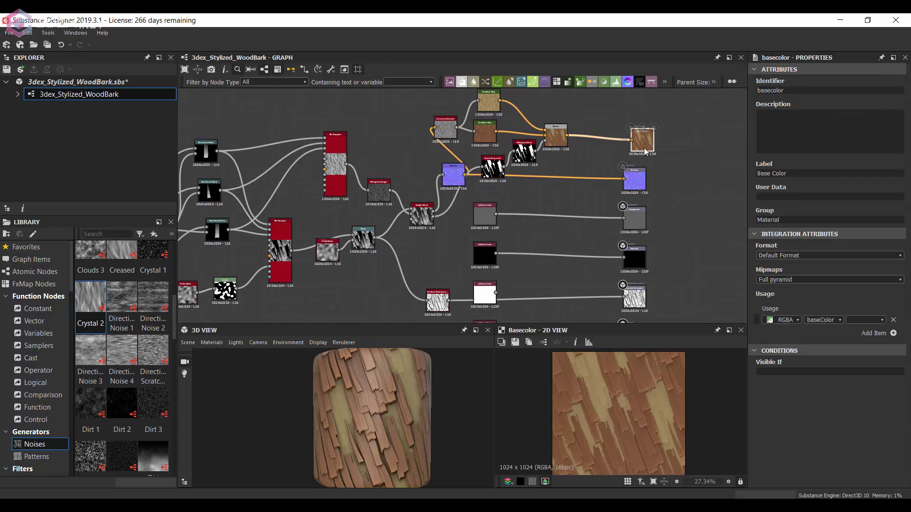
pyautogui.moveTo(258, 145); pyautogui.dragTo(416, 166, button='middle')
pyautogui.scroll(-3, 427, 152)
pyautogui.scroll(3, 578, 162)
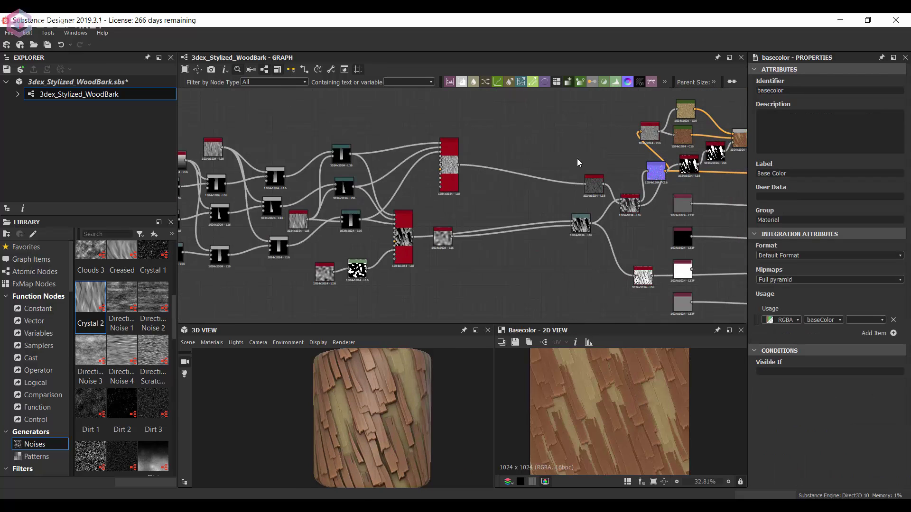
pyautogui.click(572, 167)
# Step: Add a Splatter Circular node fed by the upper Tile Sampler
pyautogui.scroll(3, 522, 171)
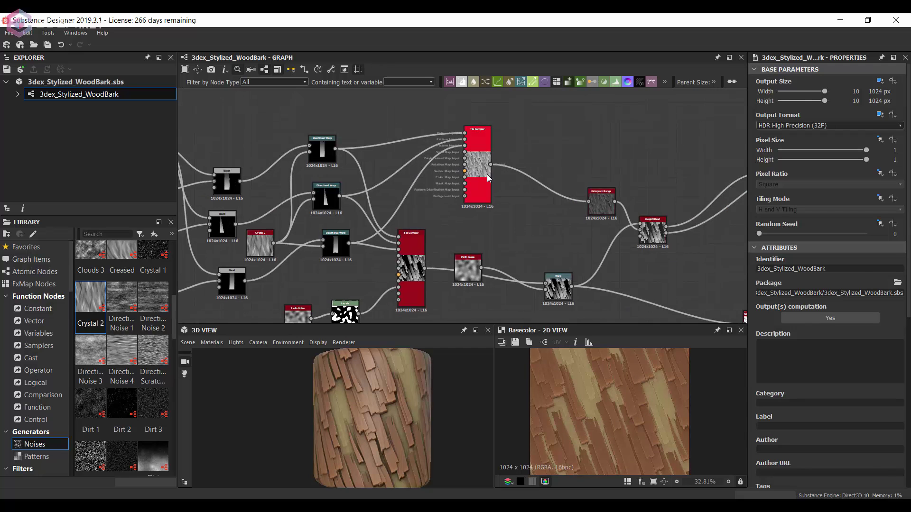
pyautogui.doubleClick(486, 175)
pyautogui.press('space')
pyautogui.write('splatter')
pyautogui.press('Return')
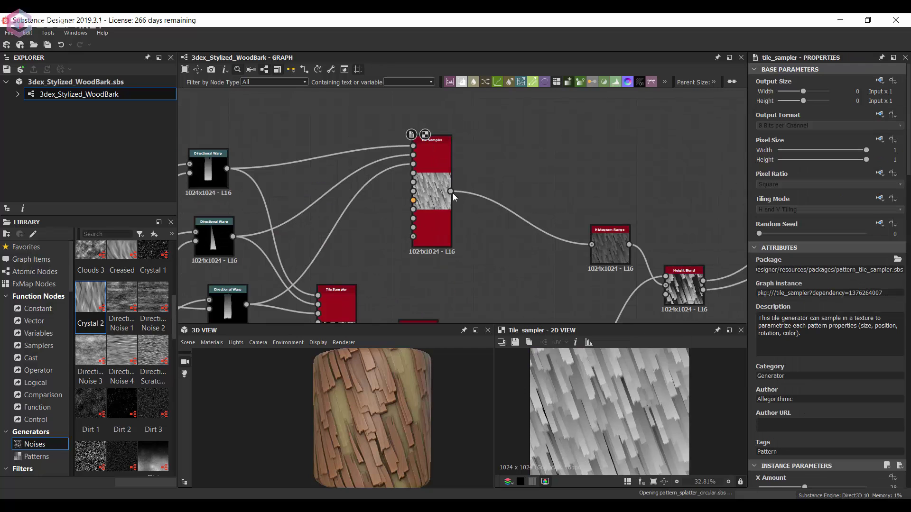
pyautogui.moveTo(451, 192); pyautogui.dragTo(530, 144)
# Step: Use the input image as the Splatter Circular pattern
pyautogui.click(834, 423)
pyautogui.click(806, 443)
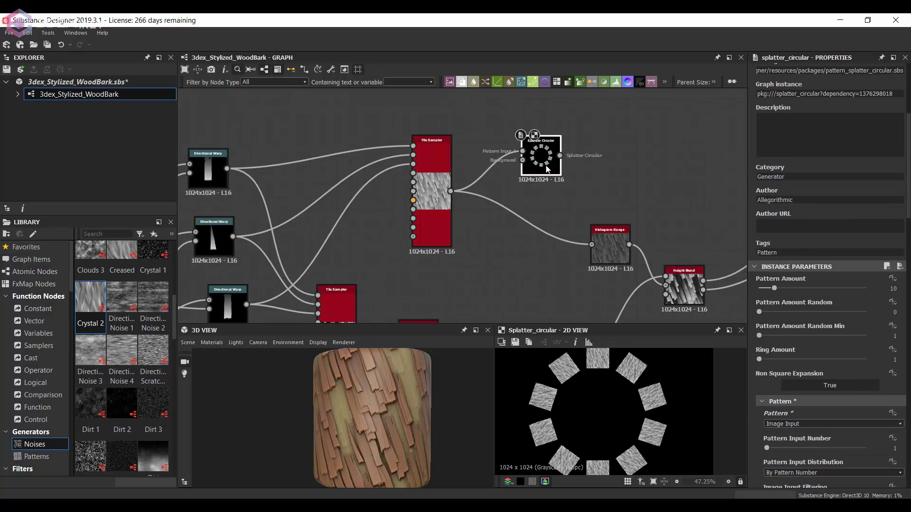
pyautogui.scroll(-3, 522, 147)
pyautogui.scroll(4, 474, 156)
pyautogui.scroll(-2, 474, 156)
pyautogui.moveTo(526, 126); pyautogui.dragTo(505, 303)
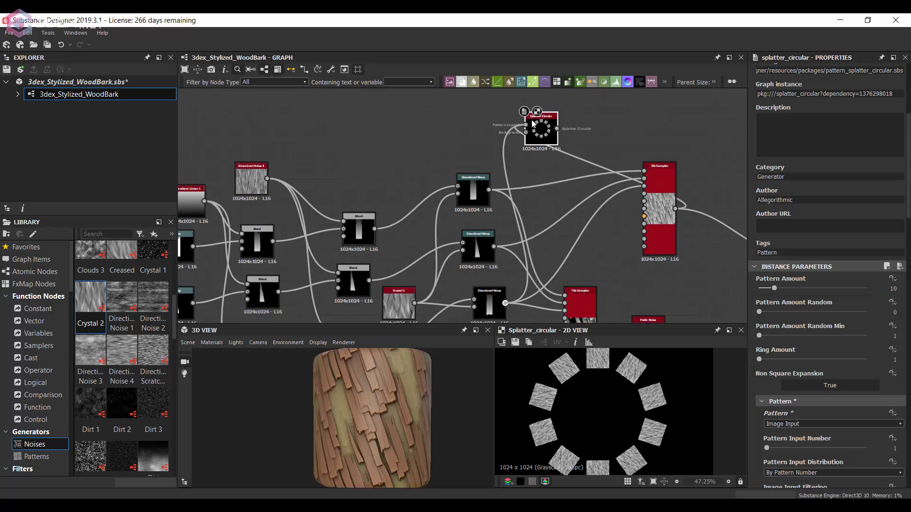
# Step: Tune the ring: Pattern Amount 7, radius 0.13, 290° rotation, ring amount and spread
pyautogui.scroll(-5, 808, 340)
pyautogui.scroll(-2, 808, 339)
pyautogui.scroll(-5, 772, 396)
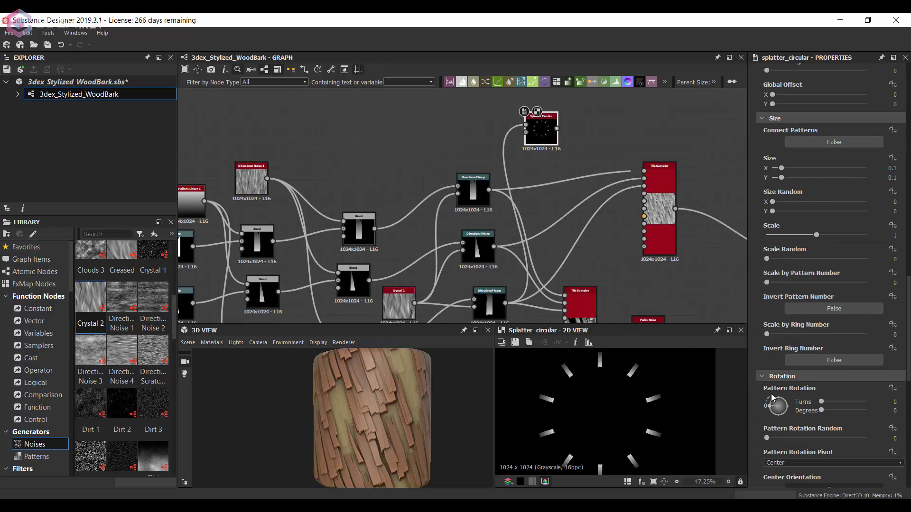
pyautogui.scroll(2, 810, 272)
pyautogui.scroll(10, 797, 324)
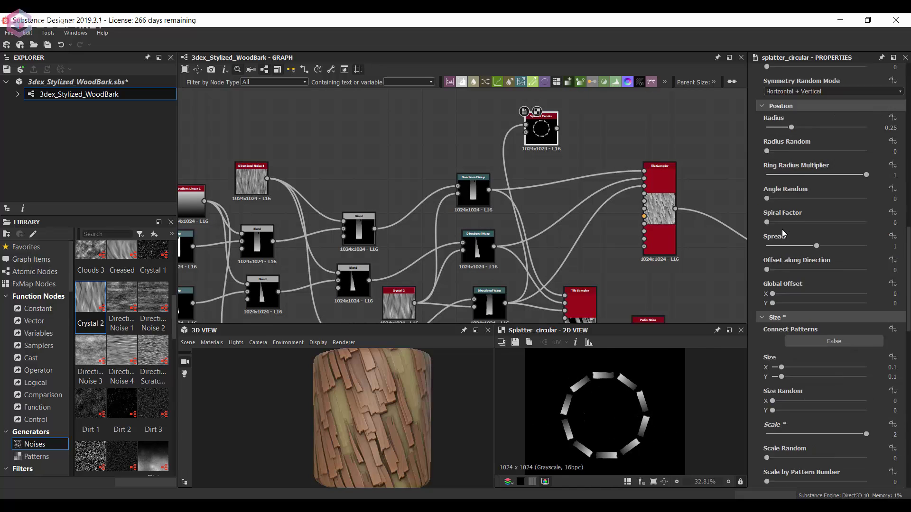
pyautogui.scroll(5, 789, 234)
pyautogui.moveTo(760, 170); pyautogui.dragTo(771, 169)
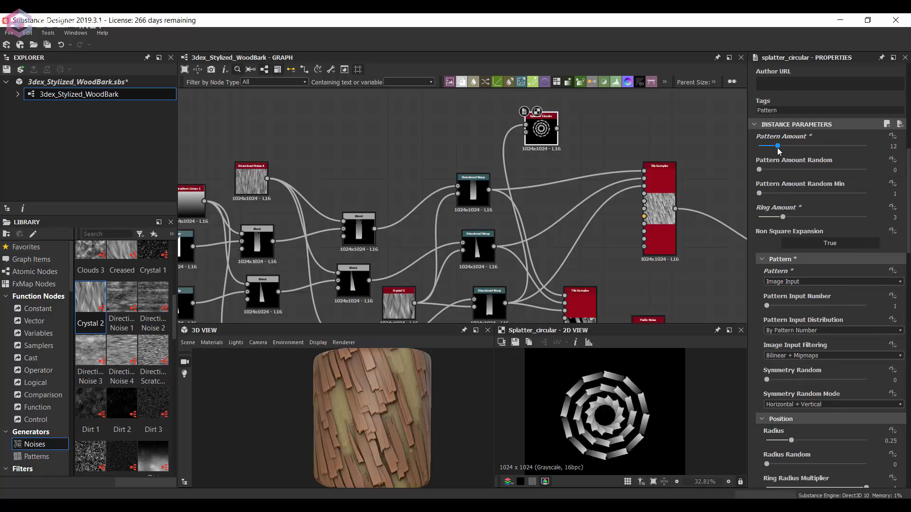
pyautogui.scroll(-10, 778, 238)
pyautogui.moveTo(791, 298); pyautogui.dragTo(785, 298)
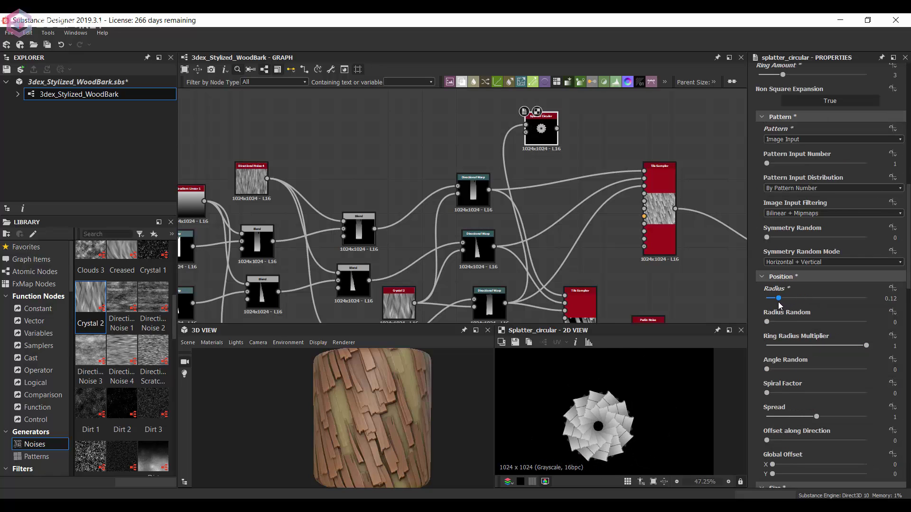
pyautogui.scroll(10, 781, 305)
pyautogui.moveTo(762, 203)
pyautogui.mouseDown()
pyautogui.moveTo(802, 204)
pyautogui.moveTo(769, 208)
pyautogui.mouseUp()
pyautogui.scroll(-5, 833, 398)
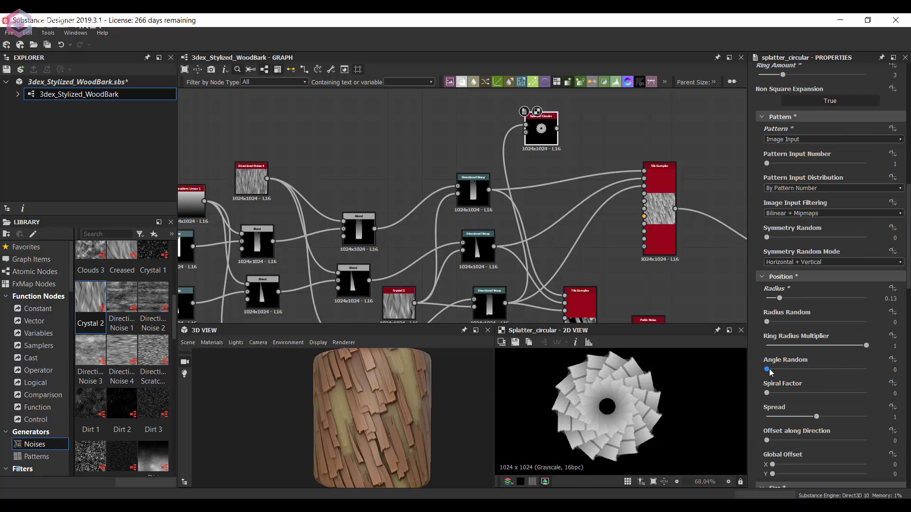
pyautogui.scroll(-1, 800, 399)
pyautogui.moveTo(866, 369); pyautogui.dragTo(817, 388)
# Step: Slightly randomize each piece's angle and make the splatter pieces a bit taller
pyautogui.scroll(-5, 792, 395)
pyautogui.scroll(-3, 790, 401)
pyautogui.scroll(-1, 787, 409)
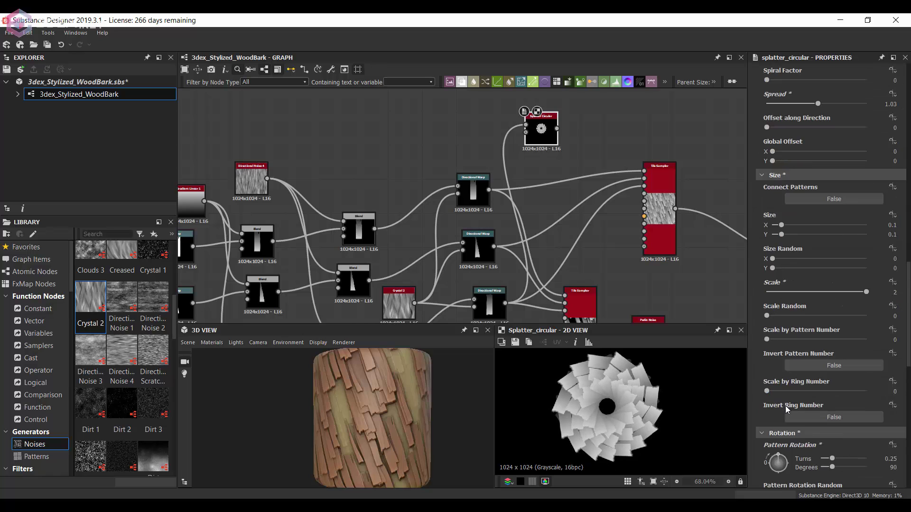
pyautogui.scroll(-3, 786, 409)
pyautogui.click(773, 410)
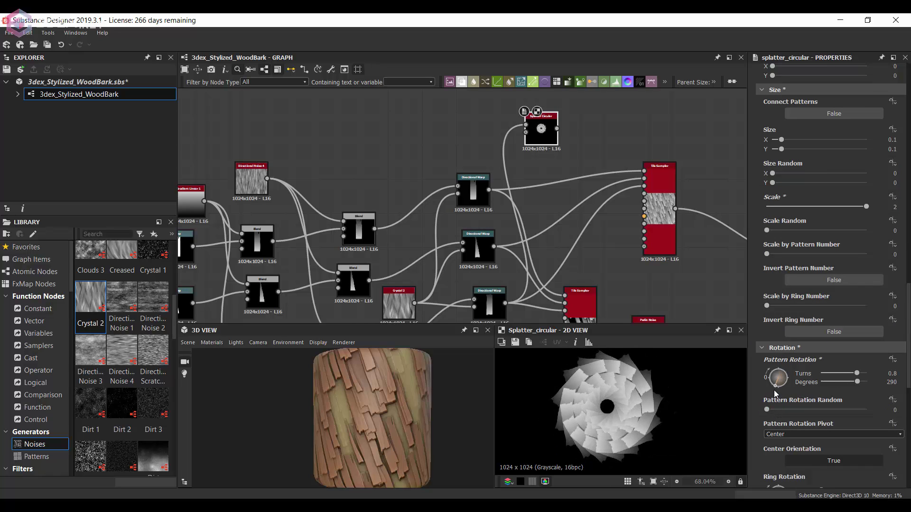
pyautogui.scroll(5, 775, 393)
pyautogui.scroll(7, 801, 294)
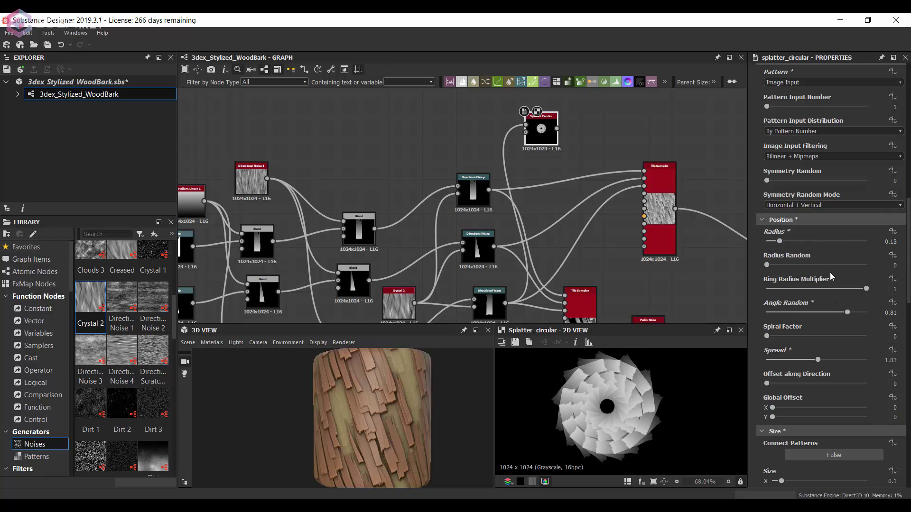
pyautogui.scroll(-8, 778, 285)
pyautogui.moveTo(781, 263); pyautogui.dragTo(784, 263)
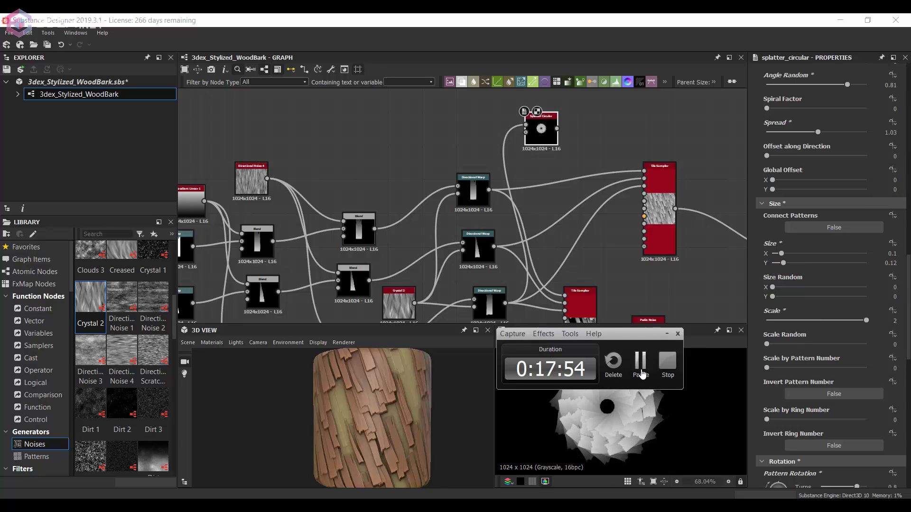
pyautogui.scroll(3, 627, 439)
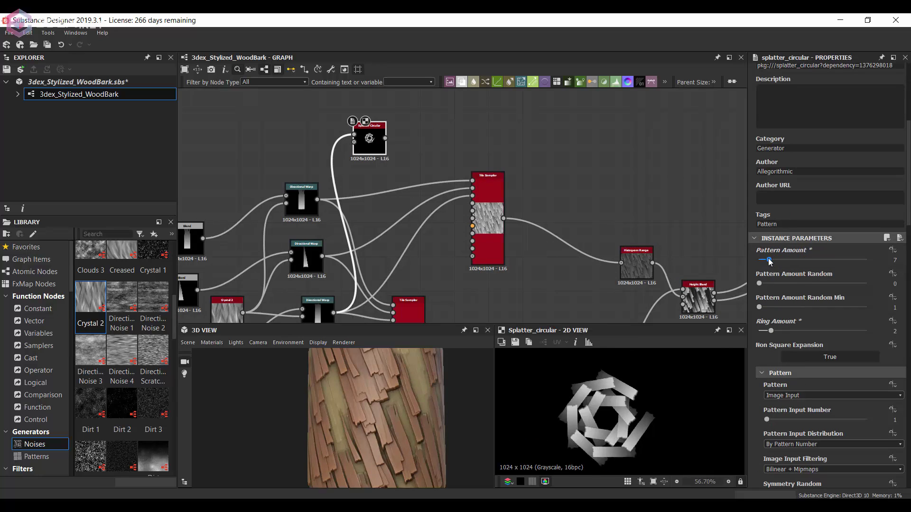
# Step: Set the splatter to 11 pieces using the Ridged Bell pattern shape
pyautogui.moveTo(767, 261); pyautogui.dragTo(766, 263)
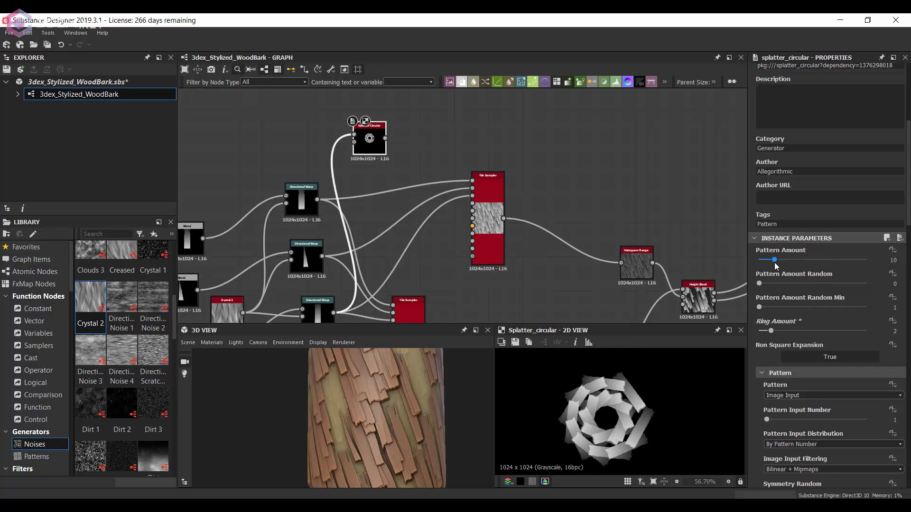
pyautogui.click(806, 395)
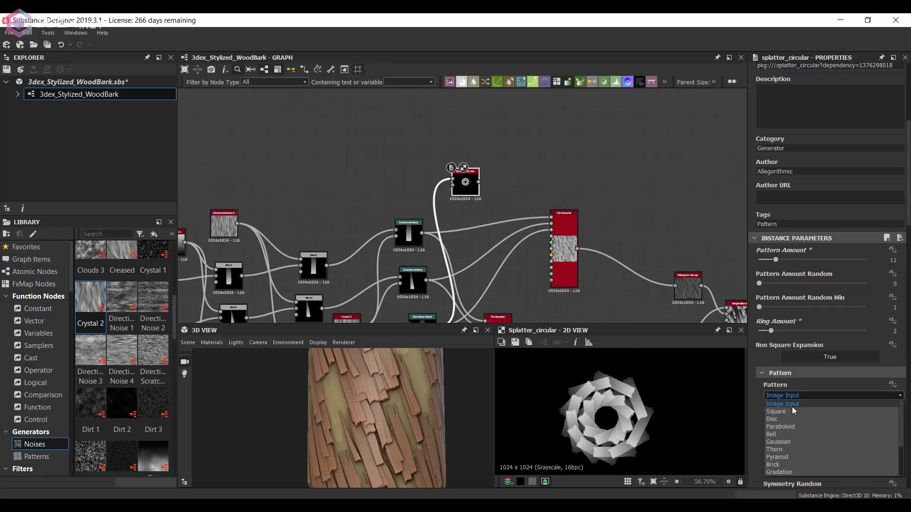
pyautogui.click(790, 411)
pyautogui.press('Down')
pyautogui.press('Down')
pyautogui.press('Down')
pyautogui.press('Down')
pyautogui.press('Down')
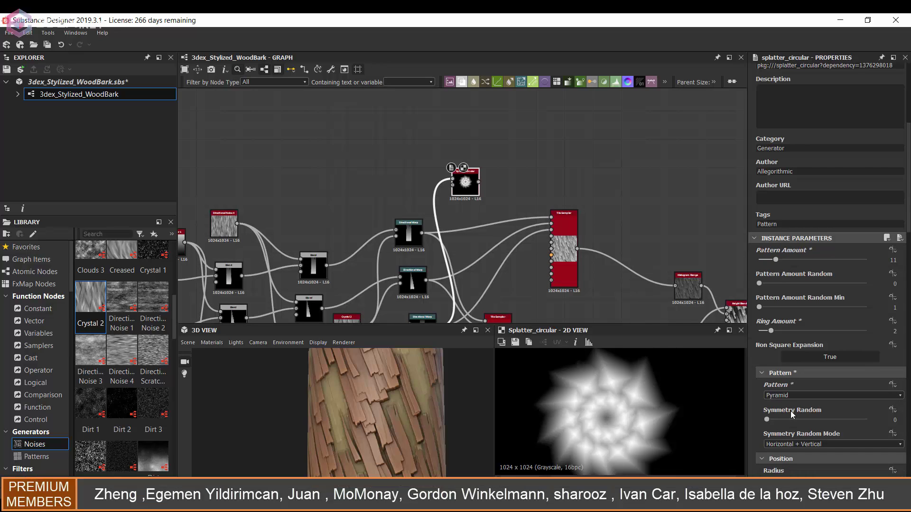
pyautogui.press('Down')
pyautogui.press('Down')
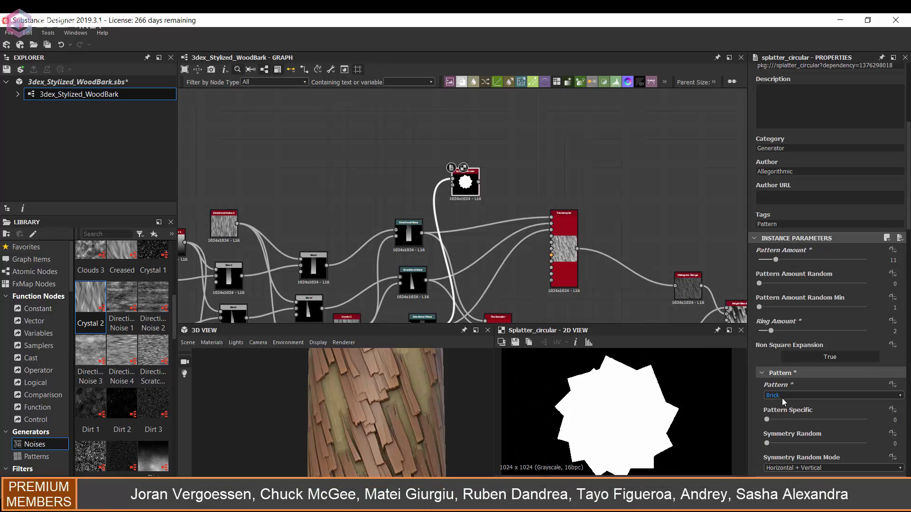
pyautogui.press('Down')
pyautogui.press('Down')
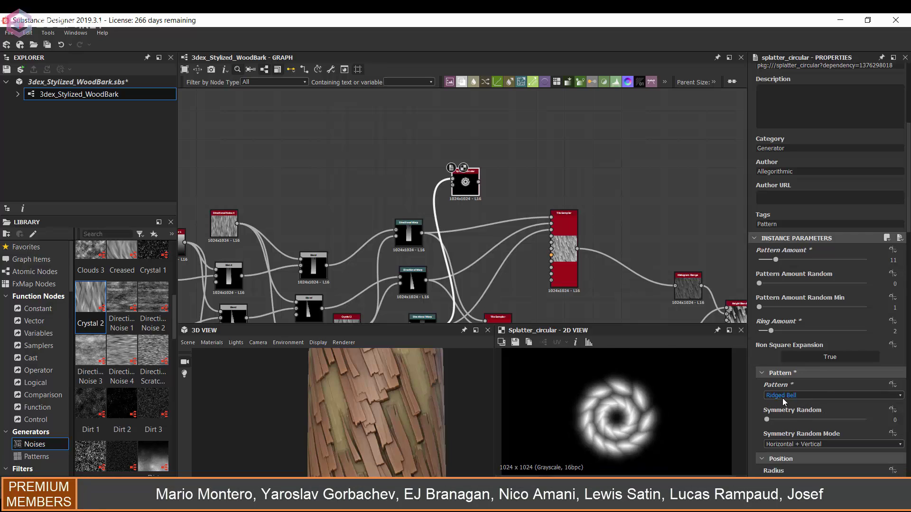
pyautogui.press('Down')
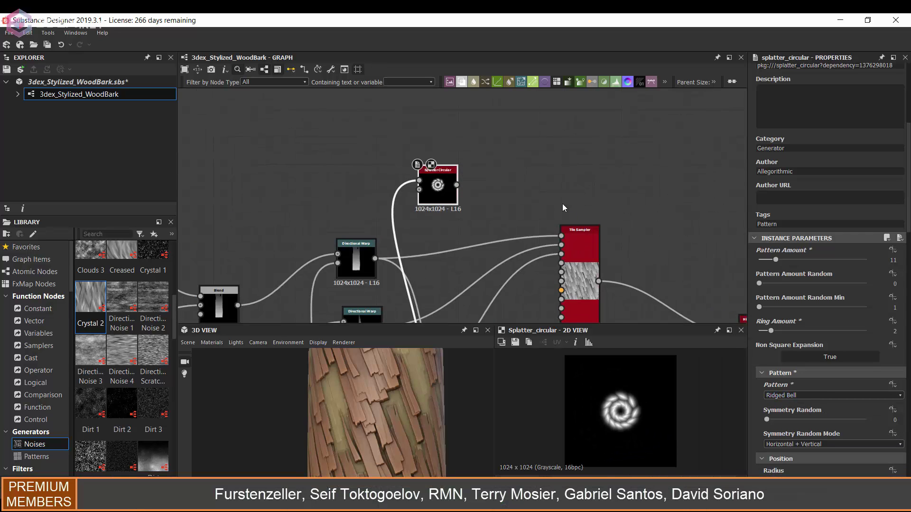
# Step: Move the Splatter Circular node to the right to make room
pyautogui.moveTo(494, 161); pyautogui.dragTo(383, 82, button='middle')
pyautogui.moveTo(356, 106); pyautogui.dragTo(431, 101)
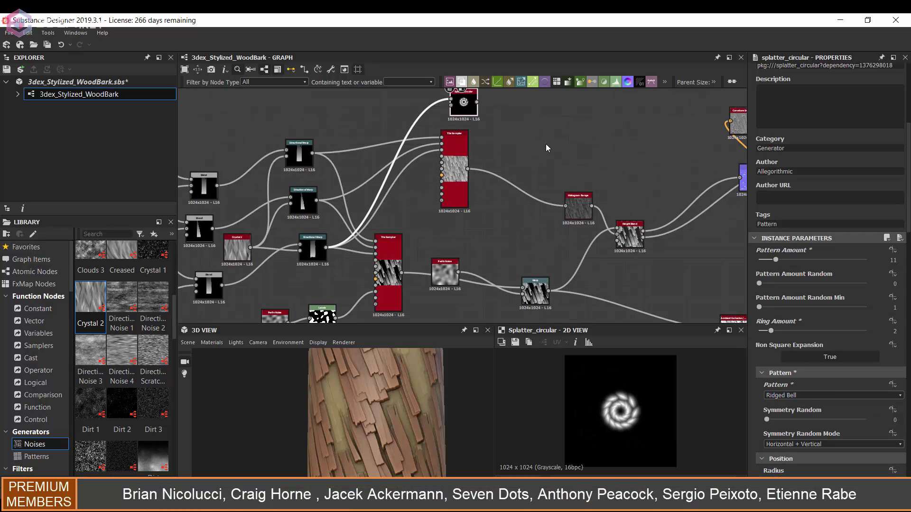
pyautogui.moveTo(547, 148); pyautogui.dragTo(526, 184, button='middle')
# Step: Add a Transformation 2D after the swirl with tiling turned off
pyautogui.press('space')
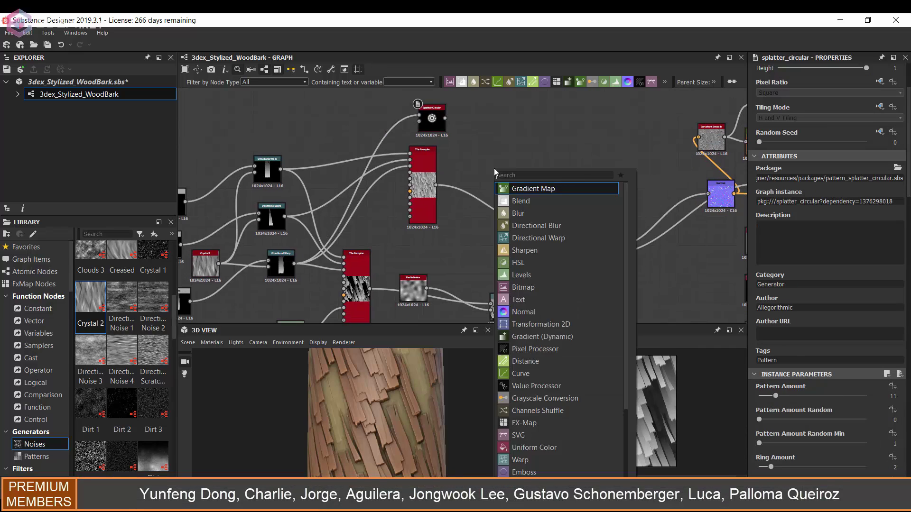
pyautogui.click(541, 324)
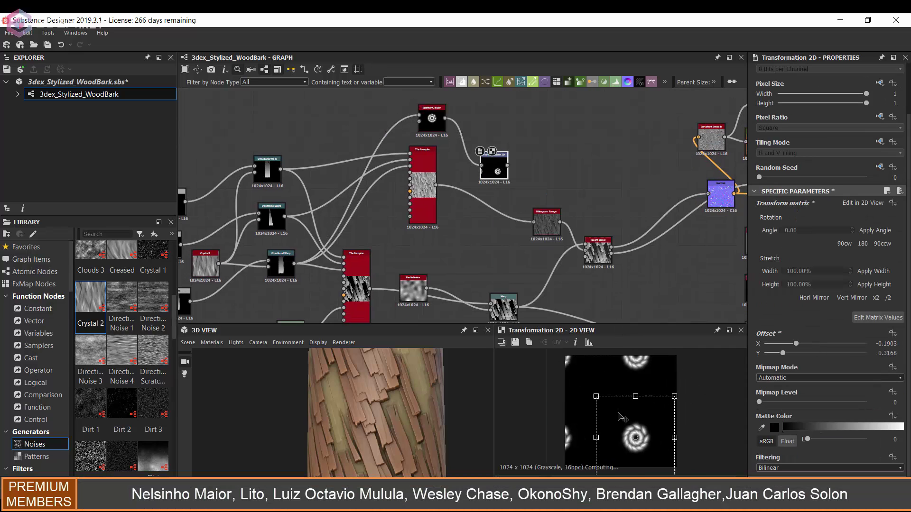
pyautogui.click(598, 251)
pyautogui.scroll(3, 627, 221)
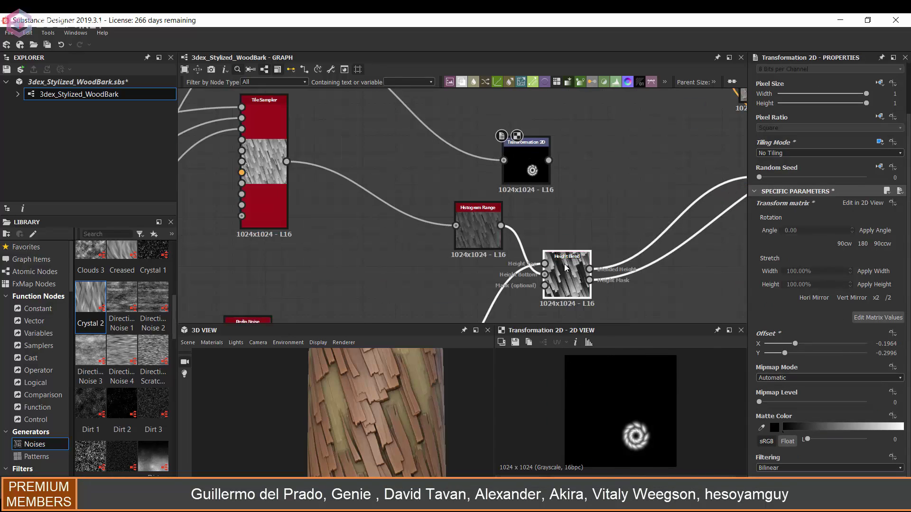
# Step: Blend the swirl with the Height Blend in subtract mode
pyautogui.click(828, 294)
pyautogui.click(783, 320)
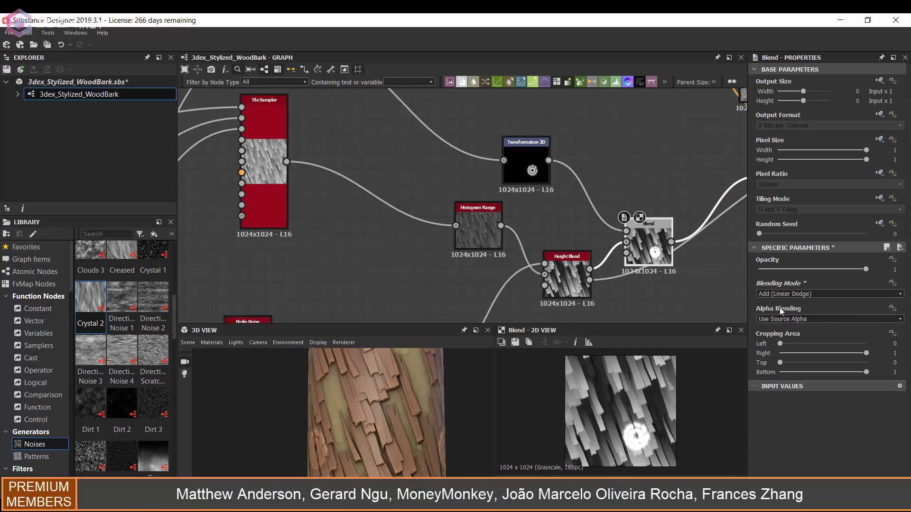
pyautogui.scroll(-2, 627, 181)
pyautogui.scroll(-2, 544, 212)
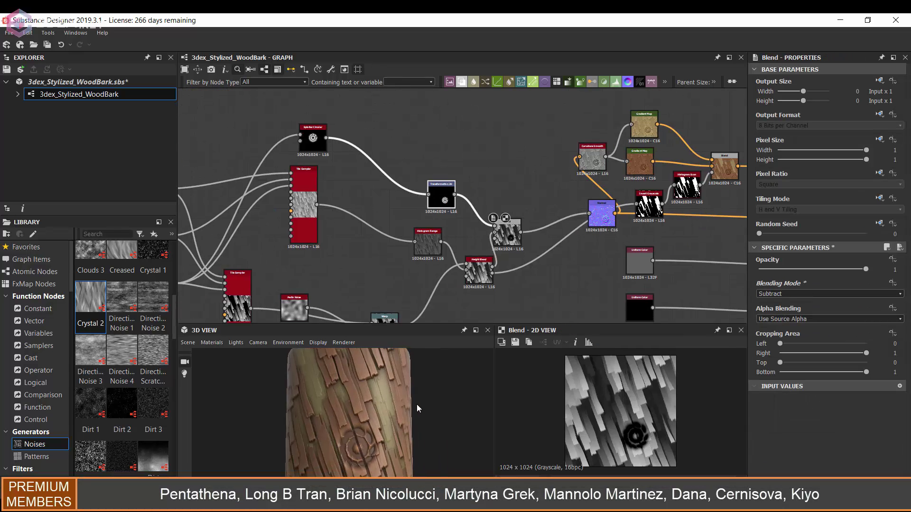
# Step: Insert a new Blend of the offset swirl before the Normal, set to Max (Lighten)
pyautogui.press('space')
pyautogui.click(570, 228)
pyautogui.click(828, 294)
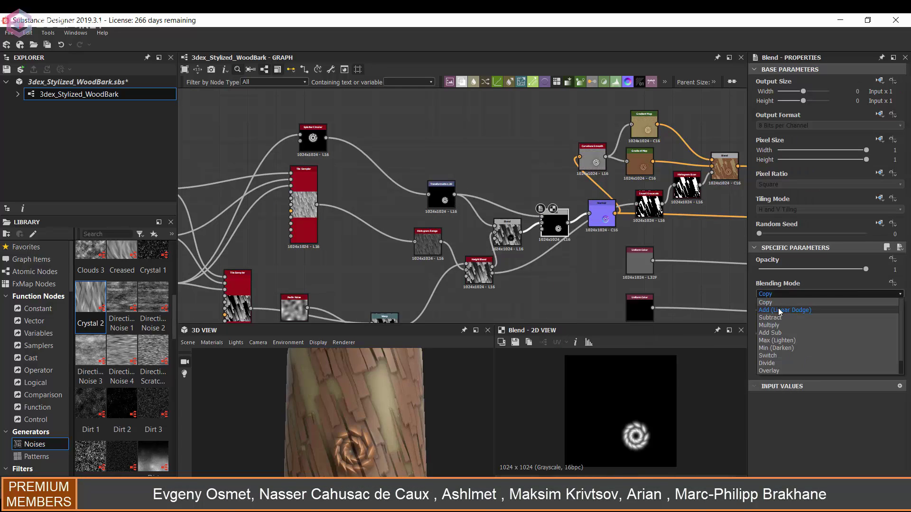
pyautogui.click(780, 309)
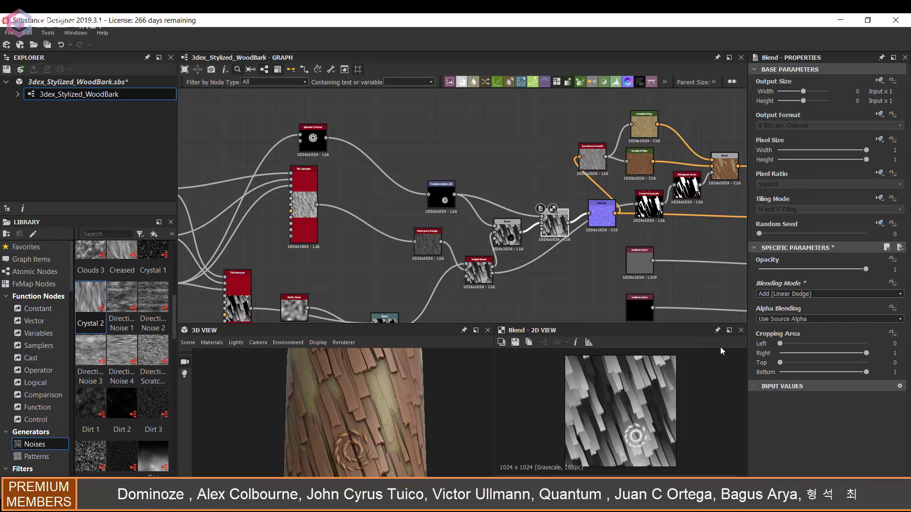
pyautogui.click(828, 294)
pyautogui.click(783, 341)
pyautogui.scroll(2, 480, 215)
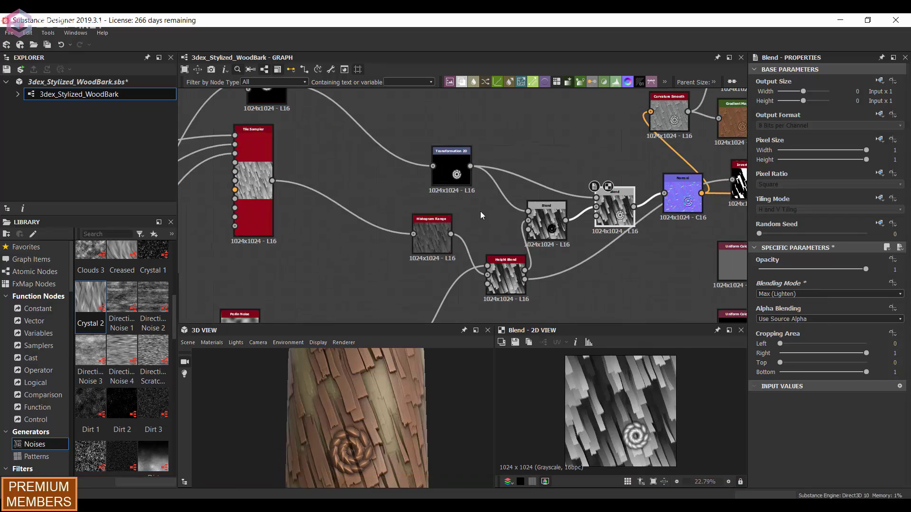
pyautogui.scroll(3, 655, 440)
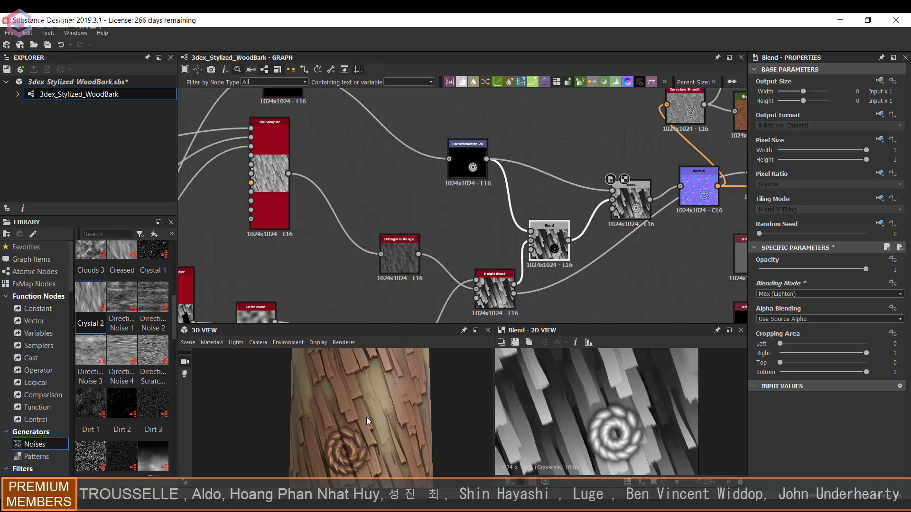
# Step: Select the Splatter Circular node for further adjustment
pyautogui.moveTo(333, 190); pyautogui.dragTo(454, 282, button='middle')
pyautogui.click(404, 168)
pyautogui.scroll(-5, 831, 284)
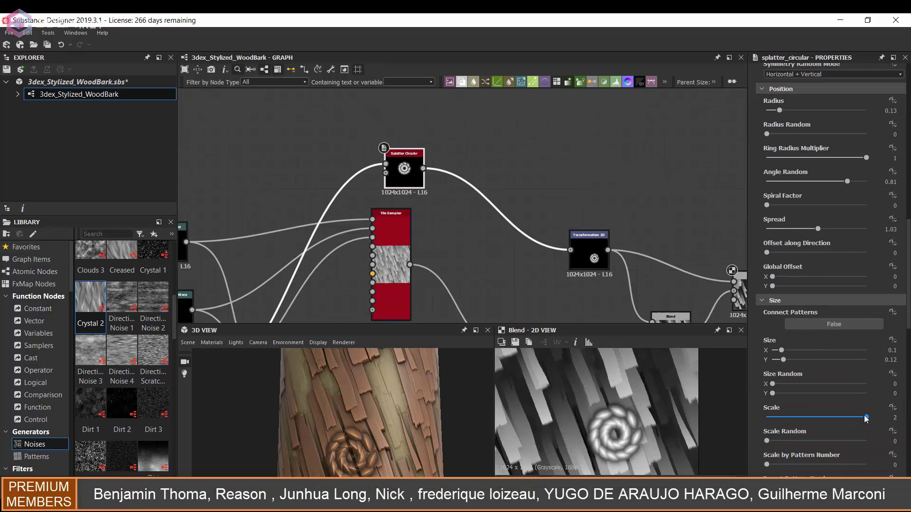
# Step: Move the swirl knot on the bark to offset -0.25, -0.37
pyautogui.moveTo(797, 363); pyautogui.dragTo(791, 360)
pyautogui.moveTo(782, 351); pyautogui.dragTo(788, 350)
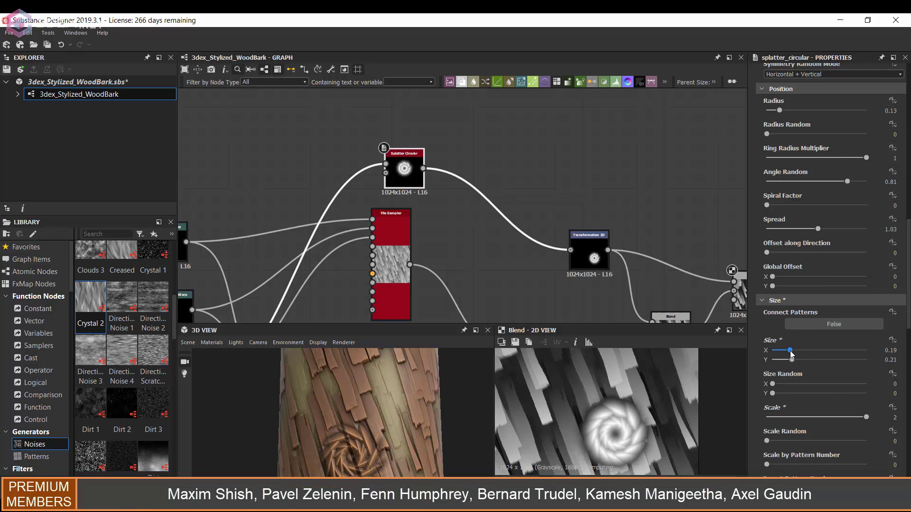
pyautogui.moveTo(388, 415)
pyautogui.mouseDown()
pyautogui.moveTo(351, 444)
pyautogui.moveTo(388, 409)
pyautogui.moveTo(379, 411)
pyautogui.mouseUp()
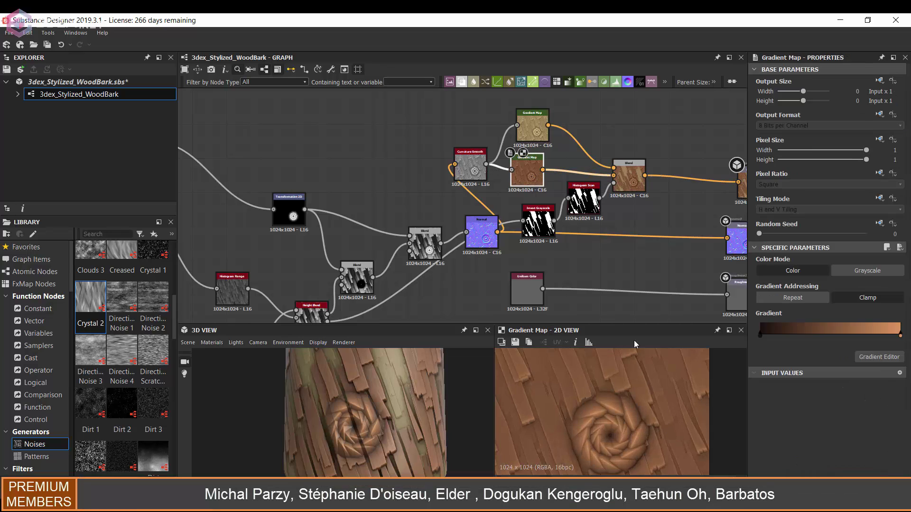
pyautogui.moveTo(524, 289)
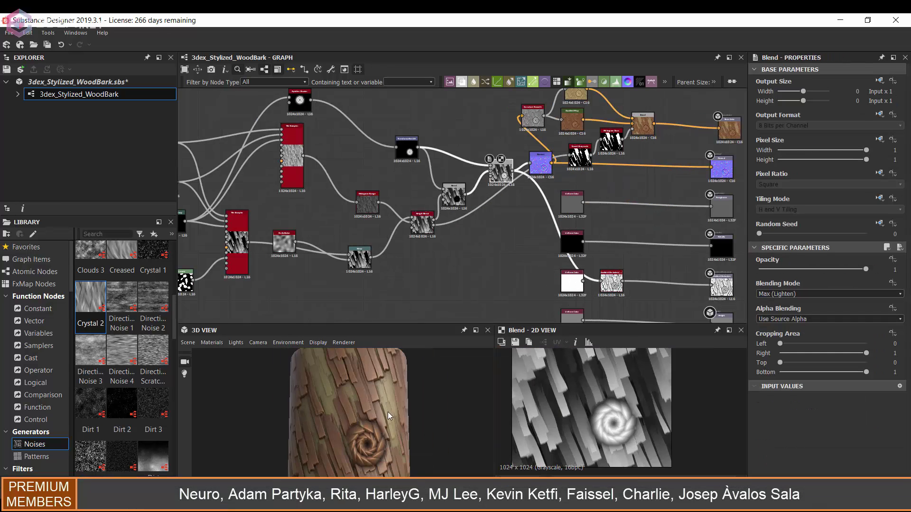
pyautogui.moveTo(389, 412); pyautogui.dragTo(375, 408)
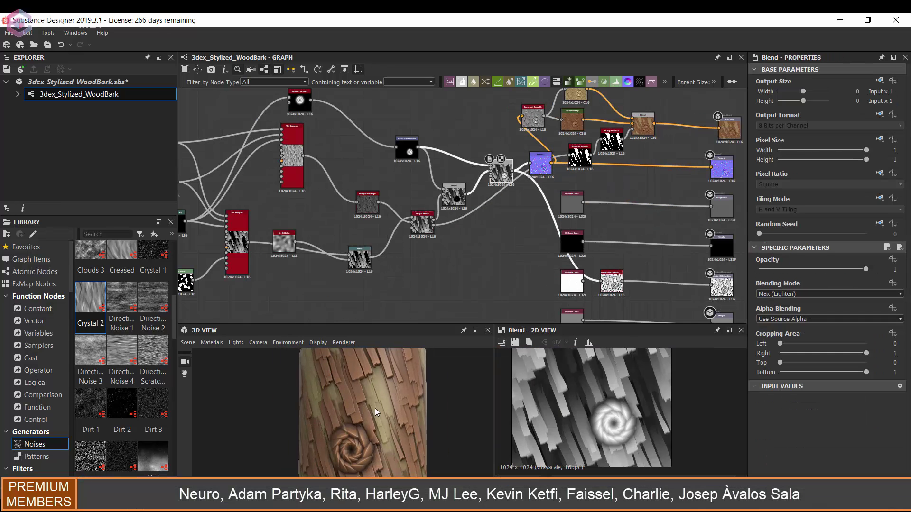
pyautogui.click(493, 197)
pyautogui.moveTo(598, 401); pyautogui.dragTo(622, 415)
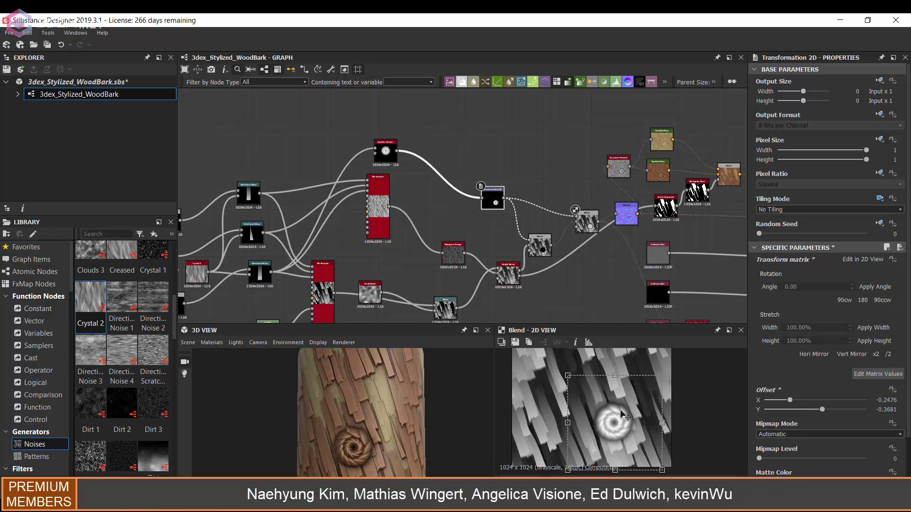
pyautogui.moveTo(369, 422); pyautogui.dragTo(327, 408)
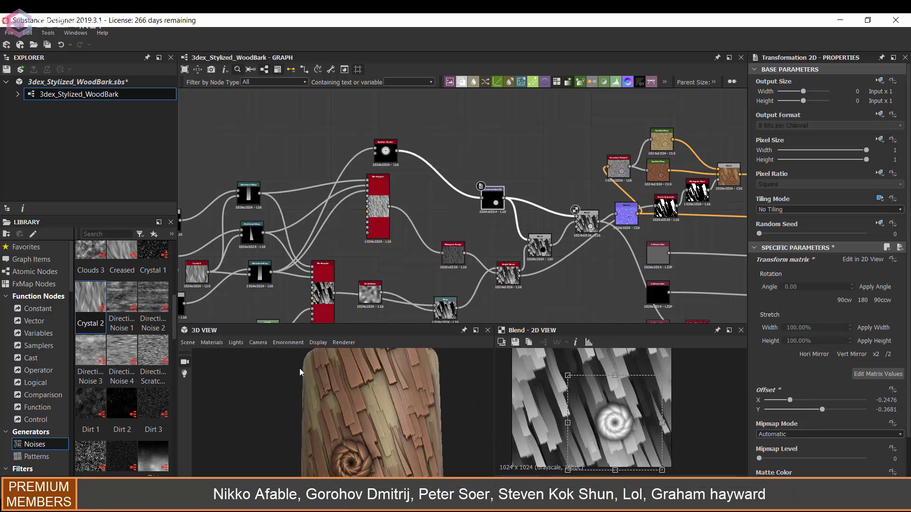
# Step: Add a Histogram Range node after the Blend output
pyautogui.click(212, 343)
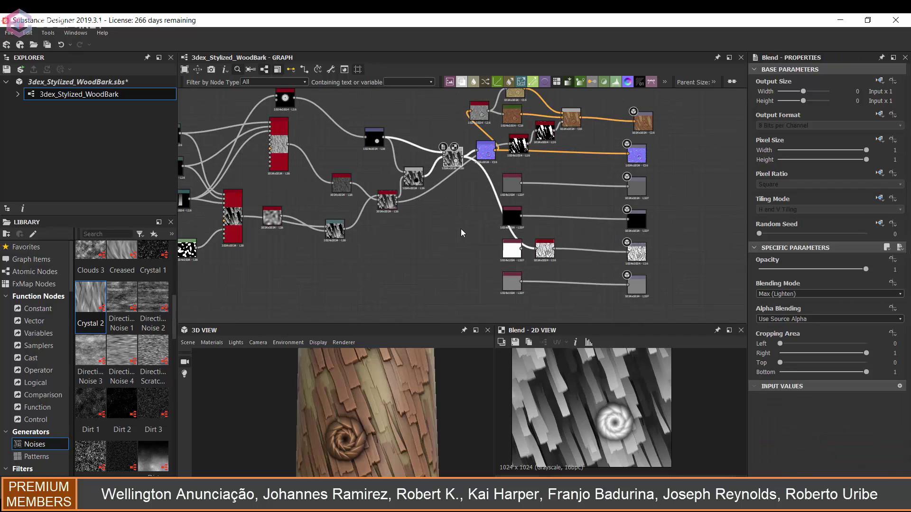
pyautogui.press('space')
pyautogui.write('his')
pyautogui.press('Return')
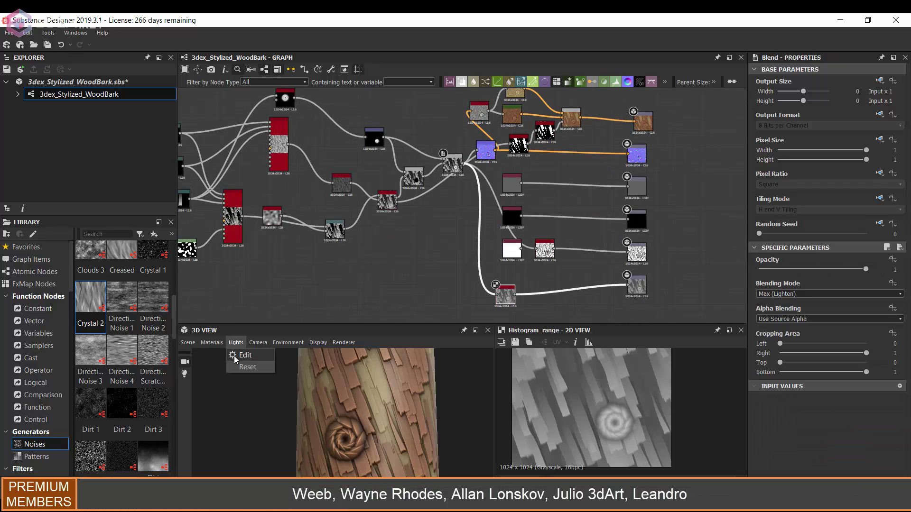
# Step: Set the 3D View height scale to 7.18, then select the Splatter Circular node
pyautogui.click(360, 409)
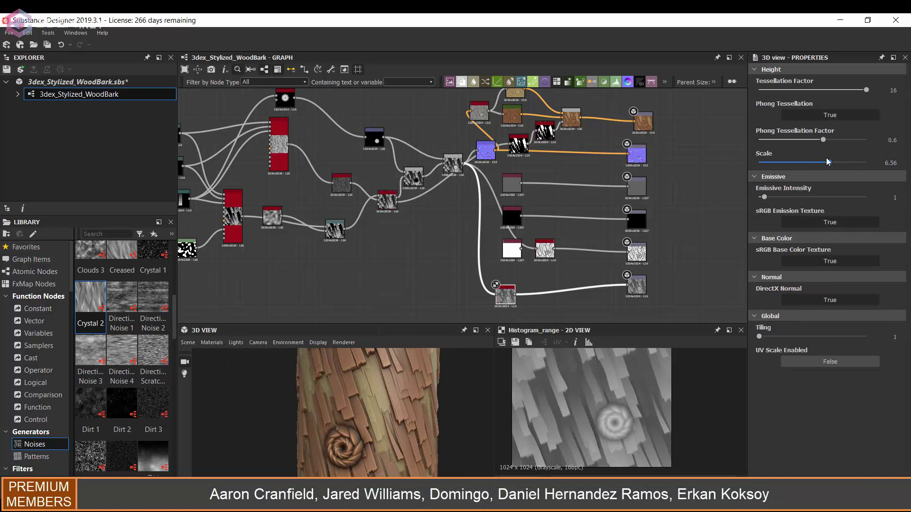
pyautogui.moveTo(828, 162); pyautogui.dragTo(836, 163)
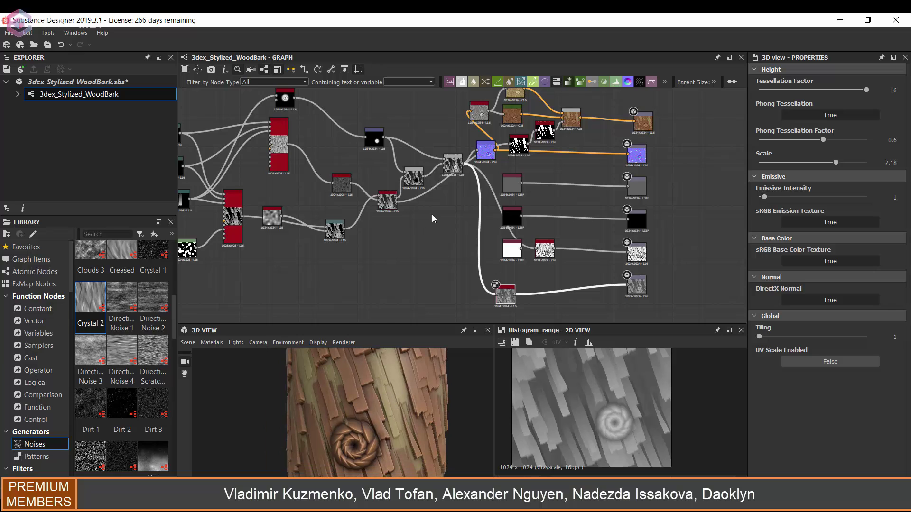
pyautogui.scroll(3, 431, 214)
pyautogui.click(381, 167)
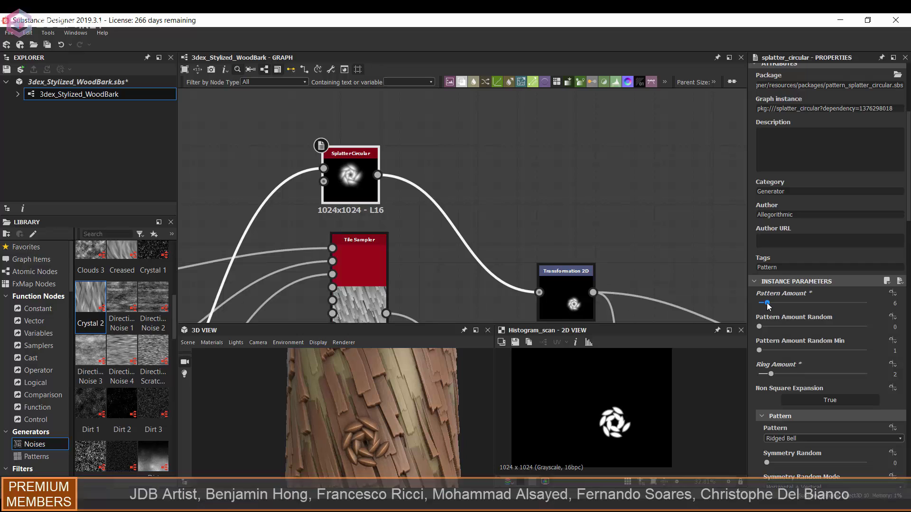
# Step: Lower the Splatter Circular's pattern amount, spiral factor and radius
pyautogui.moveTo(776, 303); pyautogui.dragTo(783, 303)
pyautogui.scroll(-5, 826, 358)
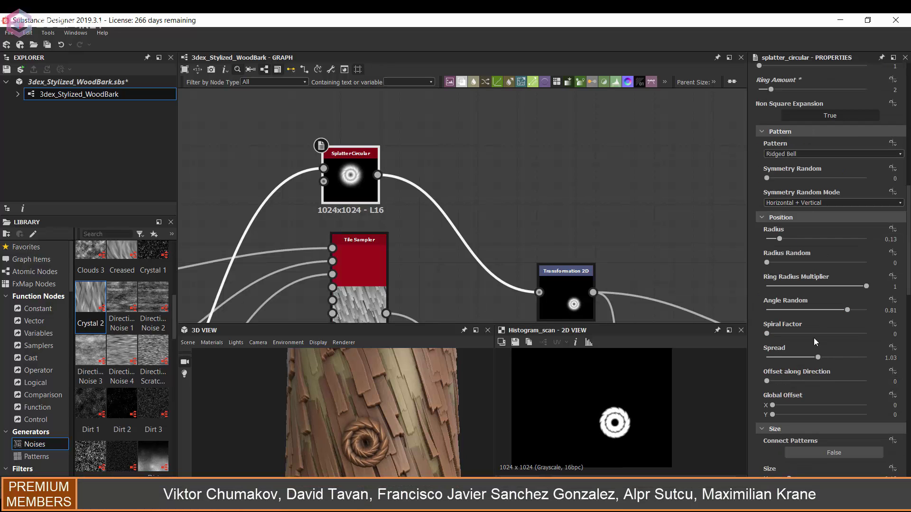
pyautogui.moveTo(809, 334); pyautogui.dragTo(762, 335)
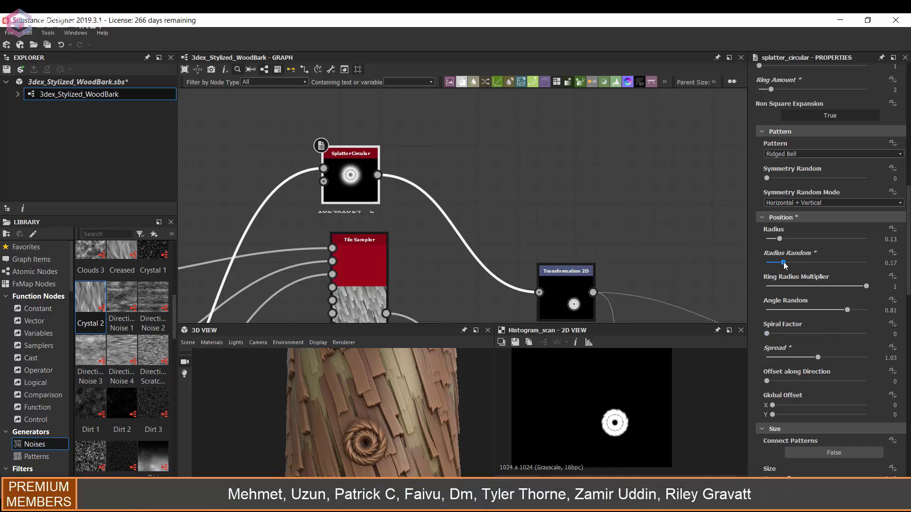
pyautogui.moveTo(780, 239); pyautogui.dragTo(769, 240)
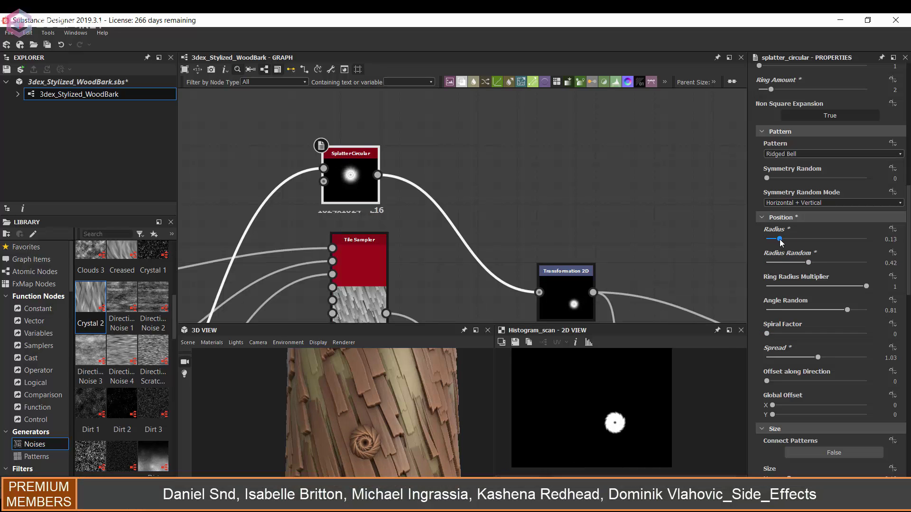
pyautogui.scroll(-4, 816, 321)
pyautogui.scroll(-4, 803, 341)
pyautogui.scroll(-5, 813, 349)
pyautogui.scroll(-1, 812, 349)
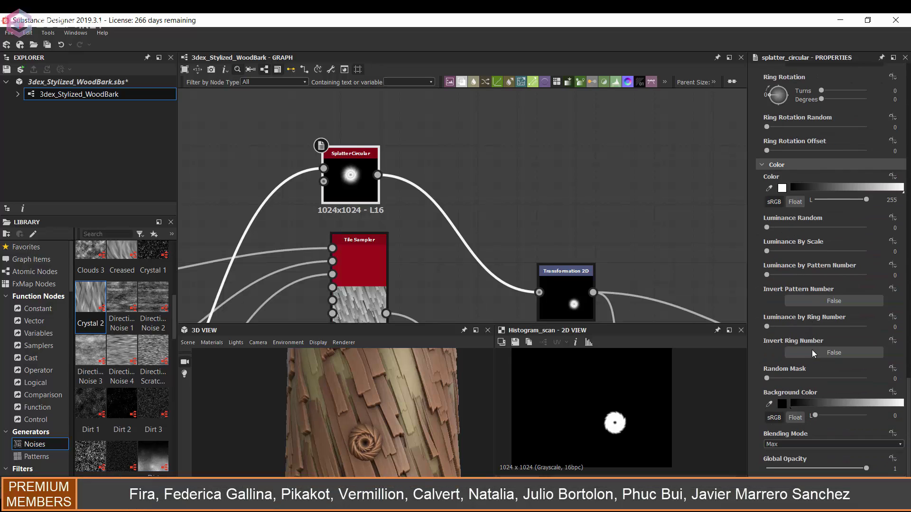
pyautogui.scroll(6, 804, 304)
pyautogui.moveTo(780, 298)
pyautogui.mouseDown()
pyautogui.moveTo(770, 292)
pyautogui.moveTo(779, 286)
pyautogui.mouseUp()
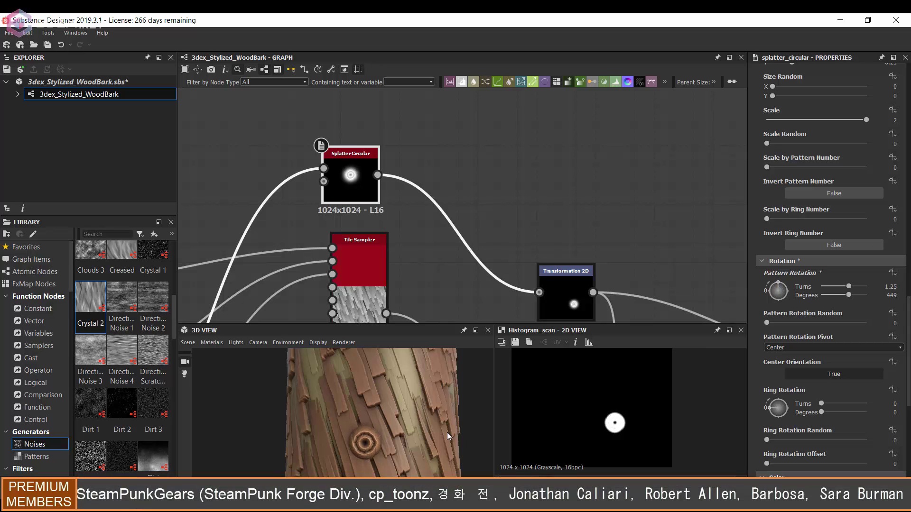
# Step: Give the splatter 20° ring rotation, scale 2.08 with 0.2 scale randomness, and enlarge the knot frame
pyautogui.moveTo(447, 432)
pyautogui.mouseDown()
pyautogui.moveTo(302, 435)
pyautogui.moveTo(394, 412)
pyautogui.mouseUp()
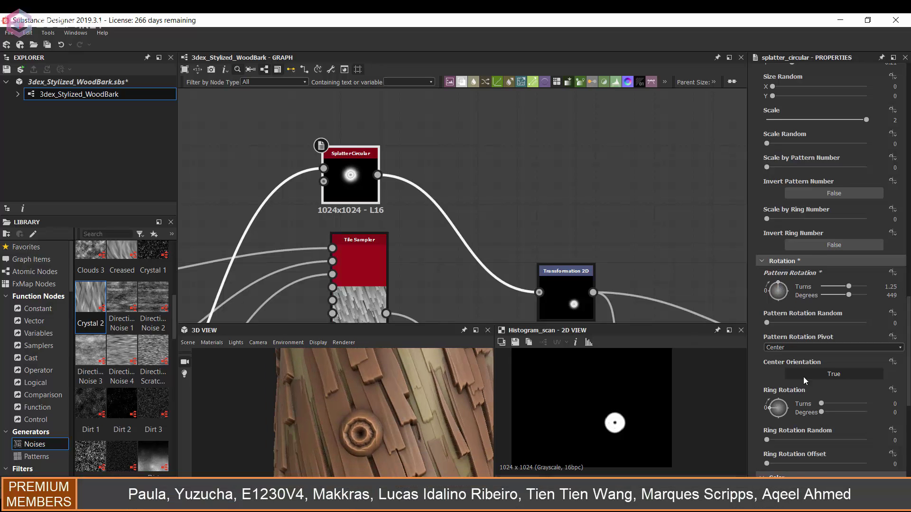
pyautogui.scroll(-1, 783, 413)
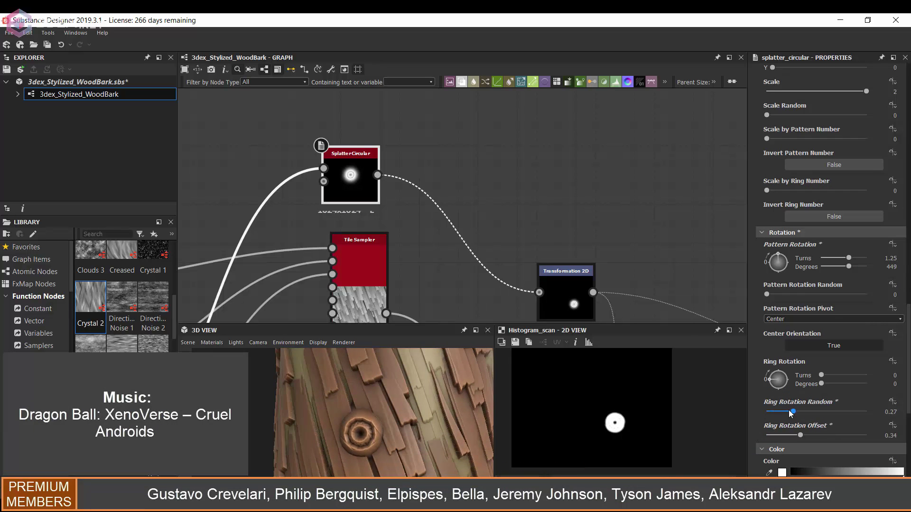
pyautogui.scroll(3, 771, 379)
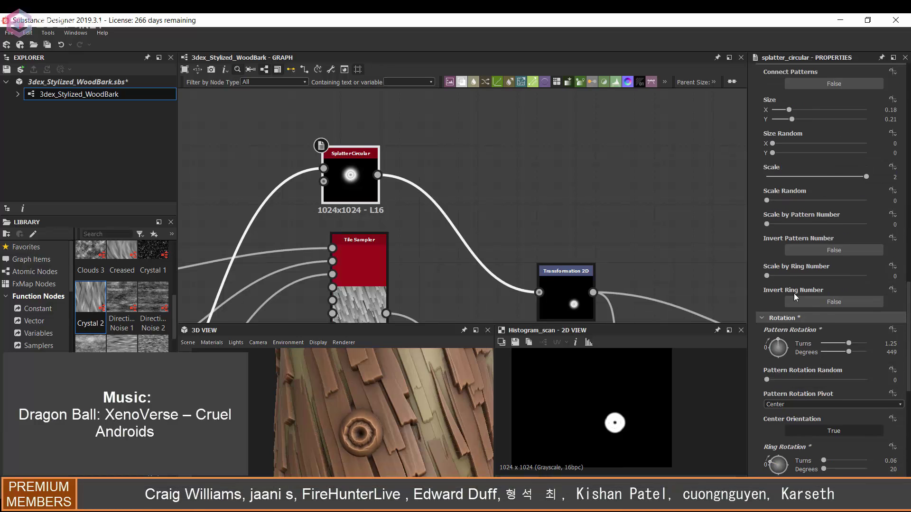
pyautogui.scroll(2, 771, 380)
pyautogui.moveTo(767, 258)
pyautogui.mouseDown()
pyautogui.moveTo(796, 258)
pyautogui.moveTo(812, 234)
pyautogui.mouseUp()
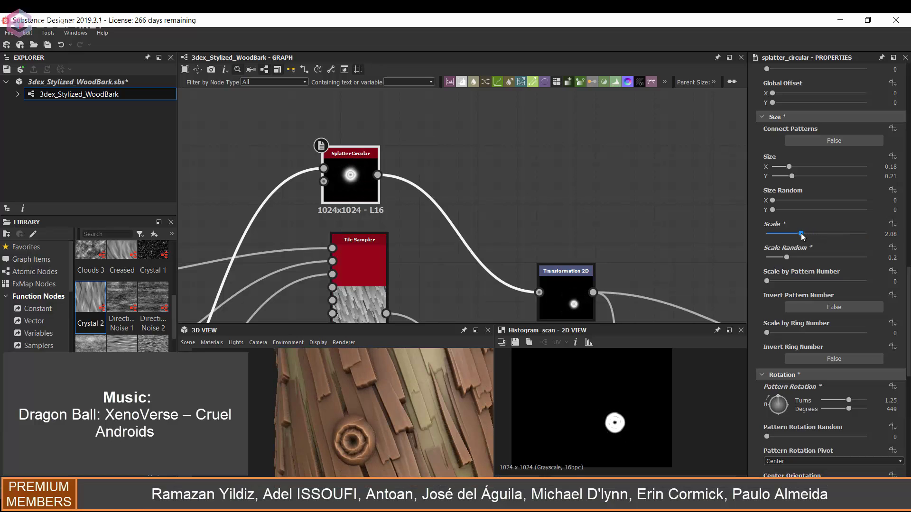
pyautogui.moveTo(772, 210); pyautogui.dragTo(800, 210)
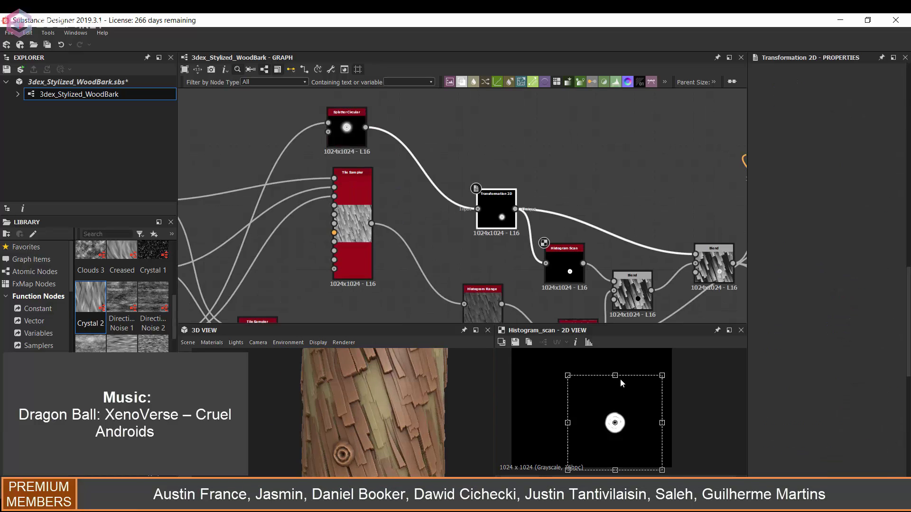
pyautogui.moveTo(568, 376); pyautogui.dragTo(563, 372)
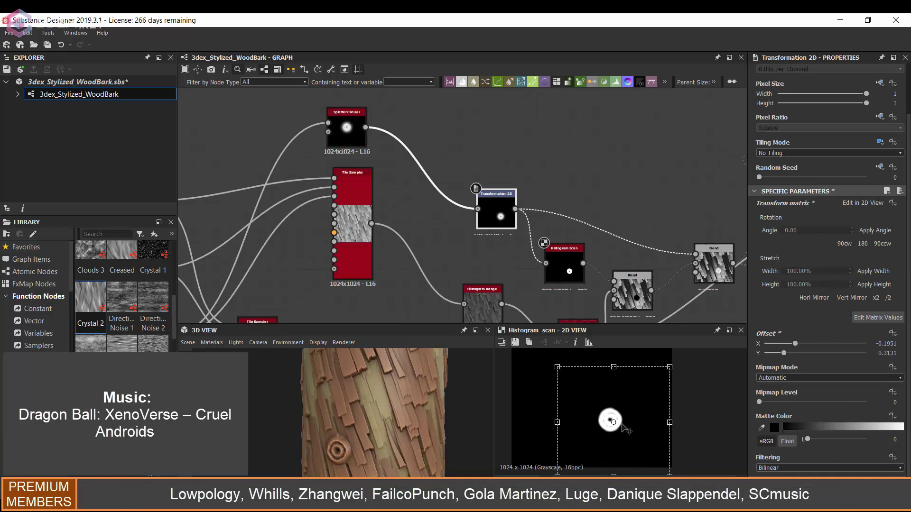
# Step: Nudge the knot slightly within the texture
pyautogui.moveTo(625, 428); pyautogui.dragTo(629, 431)
pyautogui.moveTo(420, 420); pyautogui.dragTo(352, 426)
pyautogui.scroll(-3, 419, 400)
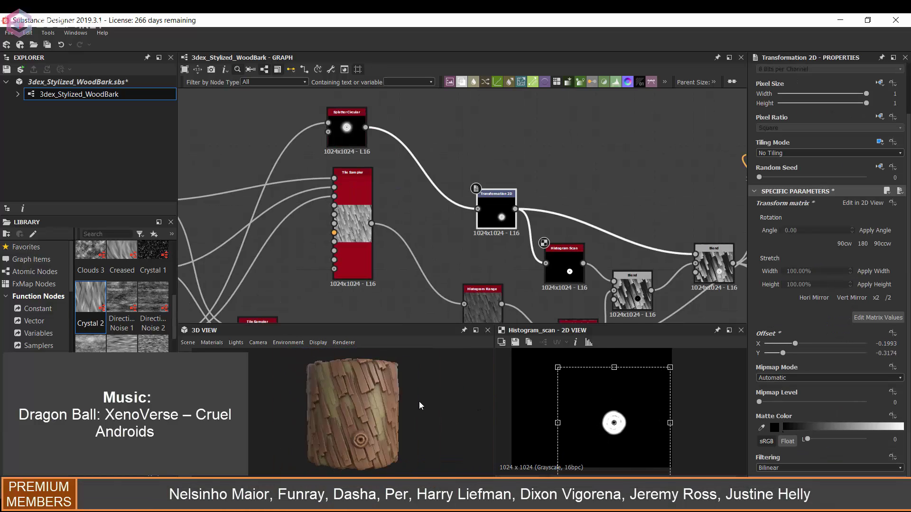
pyautogui.scroll(2, 419, 405)
# Step: Lower the knot Blend opacity to 0.82 and the warp intensity to 0.88
pyautogui.moveTo(739, 284); pyautogui.dragTo(614, 213, button='middle')
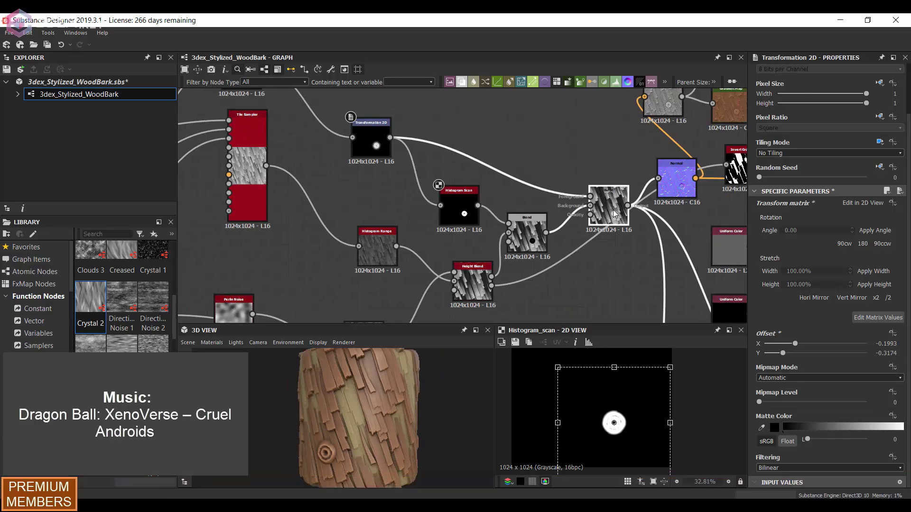
pyautogui.doubleClick(614, 213)
pyautogui.moveTo(614, 213); pyautogui.dragTo(601, 207)
pyautogui.moveTo(866, 269); pyautogui.dragTo(848, 272)
pyautogui.scroll(-3, 453, 403)
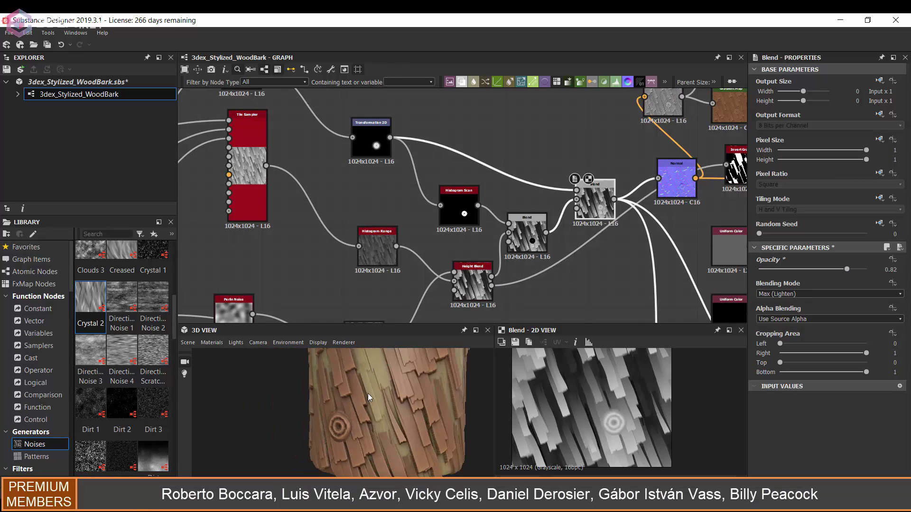
pyautogui.moveTo(368, 394); pyautogui.dragTo(420, 382)
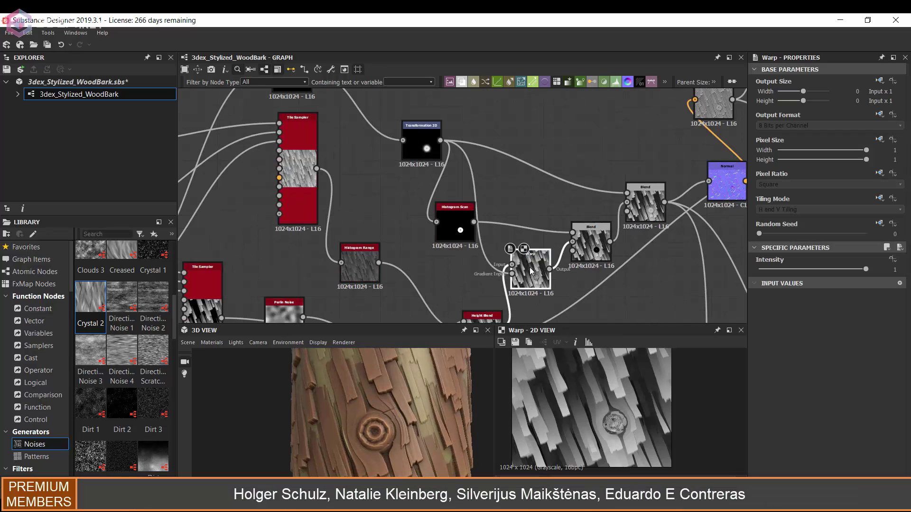
pyautogui.moveTo(865, 269)
pyautogui.mouseDown()
pyautogui.moveTo(749, 269)
pyautogui.moveTo(770, 272)
pyautogui.mouseUp()
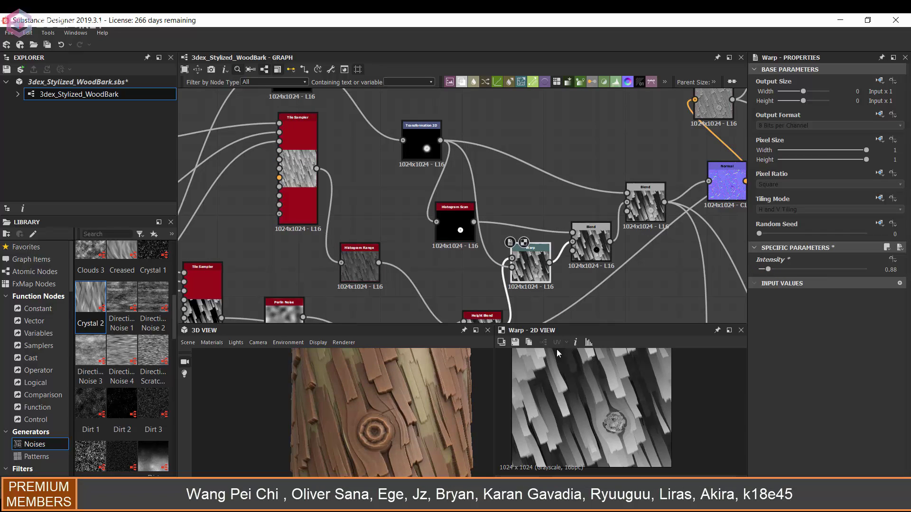
pyautogui.moveTo(344, 425); pyautogui.dragTo(400, 437)
# Step: Shift the first knot slightly using its Transformation 2D node
pyautogui.click(422, 140)
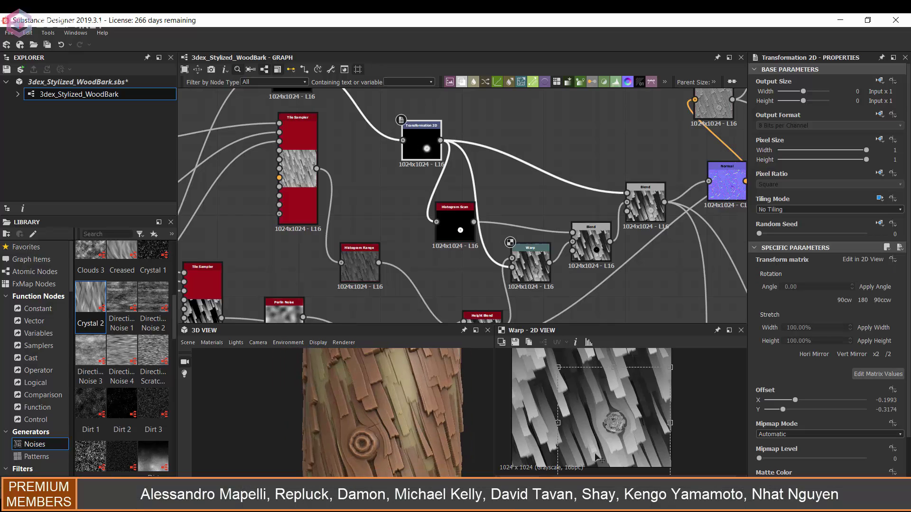
pyautogui.moveTo(552, 363); pyautogui.dragTo(560, 368)
pyautogui.scroll(-2, 349, 439)
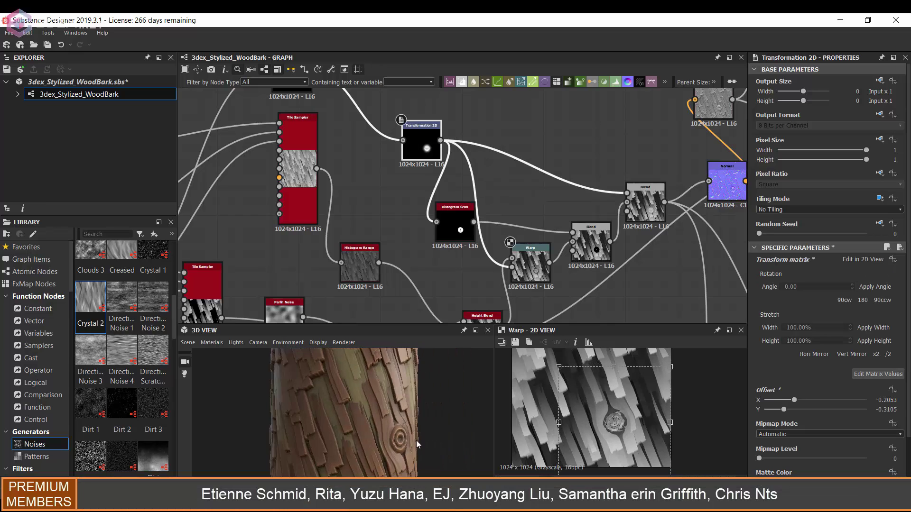
pyautogui.scroll(-2, 349, 439)
pyautogui.scroll(-2, 348, 439)
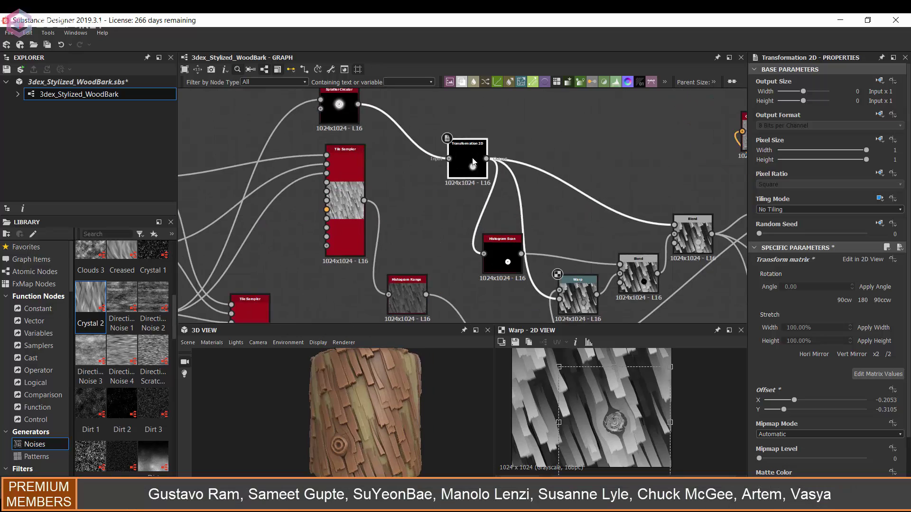
pyautogui.moveTo(430, 137); pyautogui.dragTo(482, 185, button='middle')
# Step: Duplicate the knot transform from Splatter Circular and combine both knots with a new Blend
pyautogui.hotkey('ctrl', 'd')
pyautogui.moveTo(481, 185); pyautogui.dragTo(514, 144)
pyautogui.moveTo(653, 360); pyautogui.dragTo(656, 383)
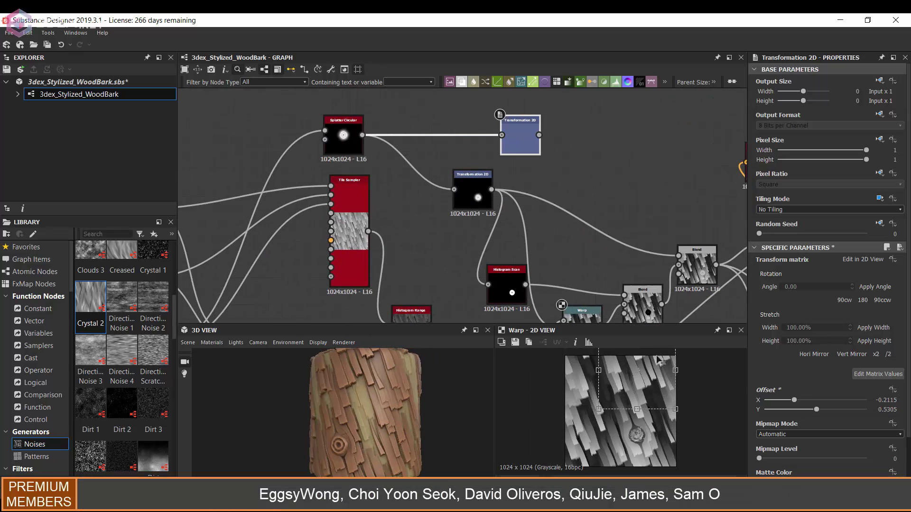
pyautogui.hotkey('ctrl', 'b')
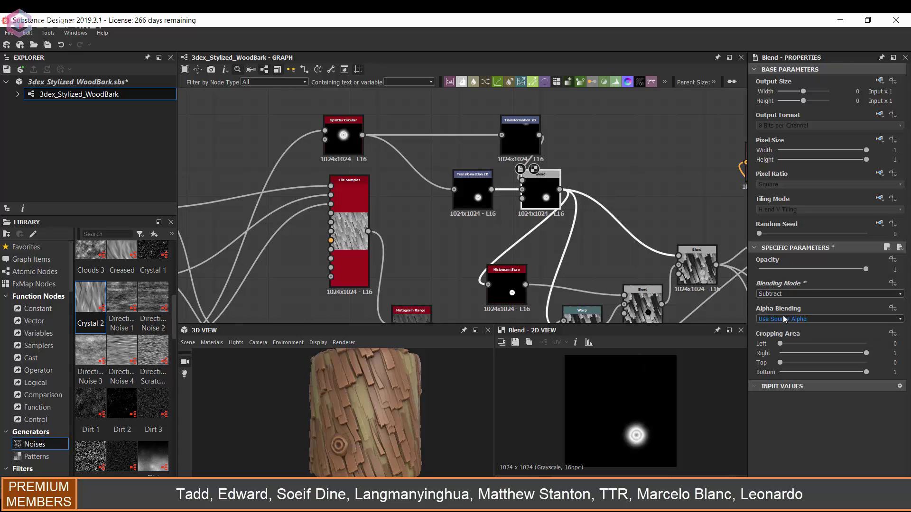
pyautogui.moveTo(520, 142); pyautogui.dragTo(452, 150)
pyautogui.click(452, 149)
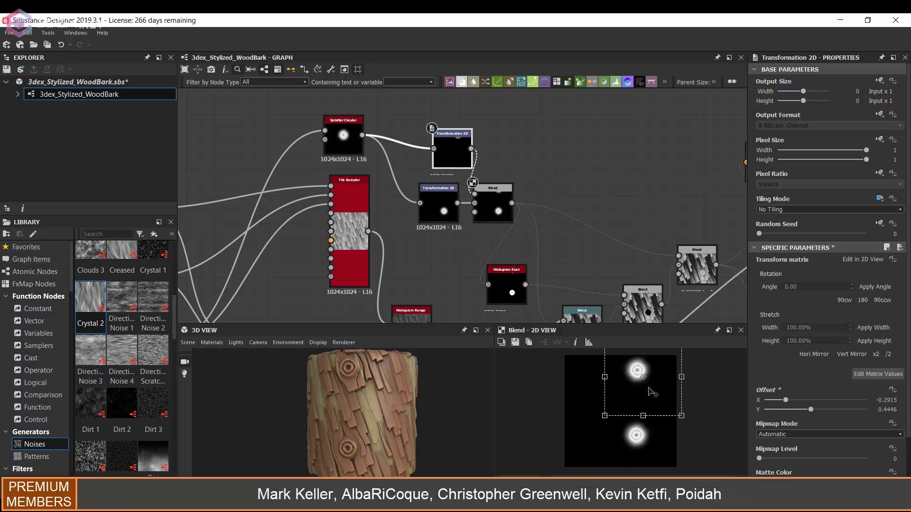
# Step: Tile the second knot horizontally and vertically and place it at offset -0.3345, 0.2518
pyautogui.click(786, 210)
pyautogui.click(789, 236)
pyautogui.click(790, 226)
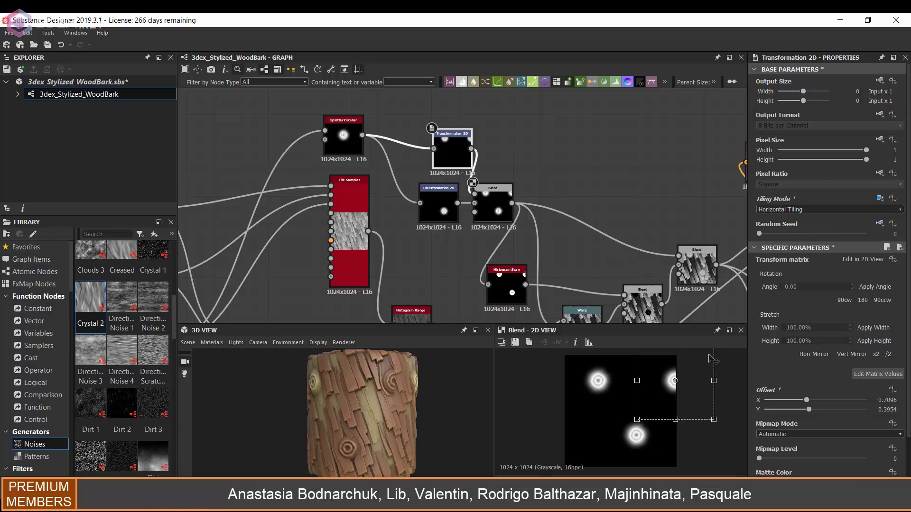
pyautogui.moveTo(695, 393)
pyautogui.mouseDown()
pyautogui.moveTo(575, 395)
pyautogui.moveTo(622, 457)
pyautogui.moveTo(655, 406)
pyautogui.moveTo(642, 380)
pyautogui.moveTo(642, 407)
pyautogui.mouseUp()
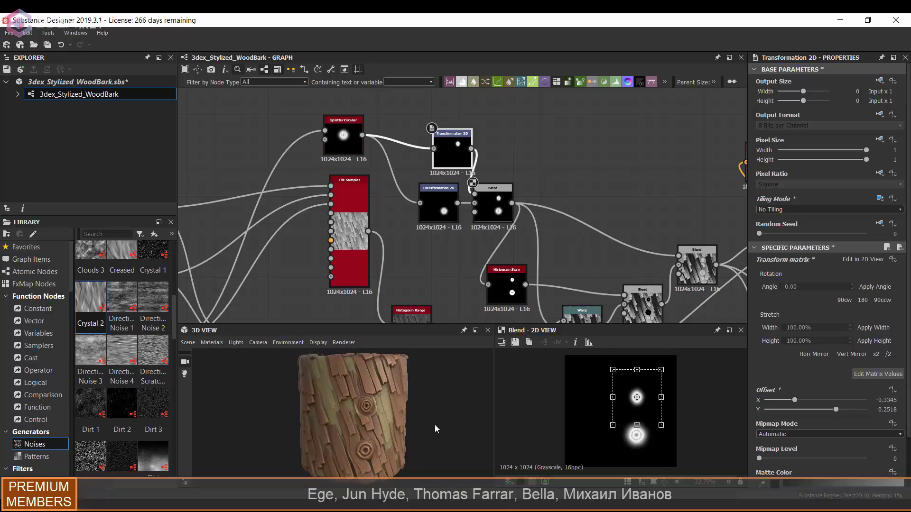
pyautogui.scroll(3, 383, 391)
pyautogui.moveTo(382, 391); pyautogui.dragTo(413, 410, button='middle')
pyautogui.scroll(-5, 361, 401)
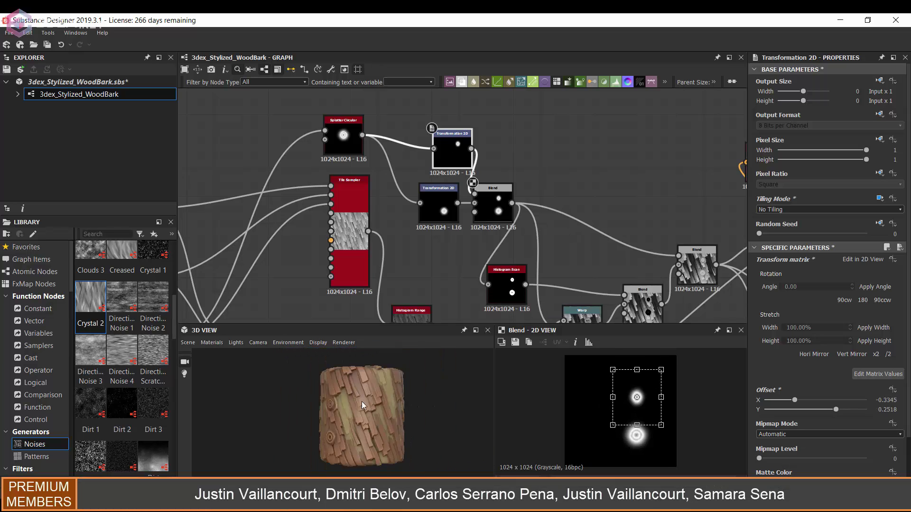
# Step: Set the knot-combining Blend opacity to 0 to hide the second knot
pyautogui.click(494, 204)
pyautogui.moveTo(867, 269); pyautogui.dragTo(759, 269)
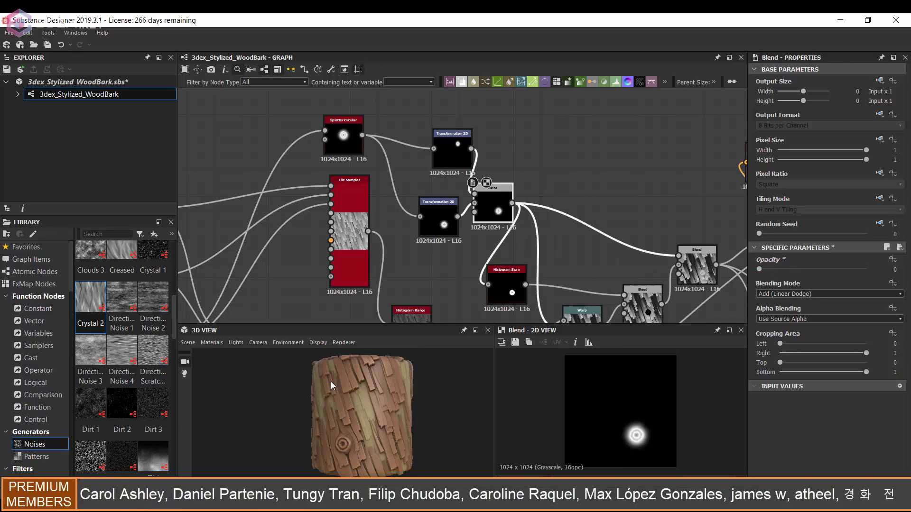
pyautogui.scroll(5, 331, 381)
pyautogui.scroll(-5, 412, 378)
# Step: Darken the lower Gradient Map's end key to #b46f38 and preview the Base Color output
pyautogui.doubleClick(651, 152)
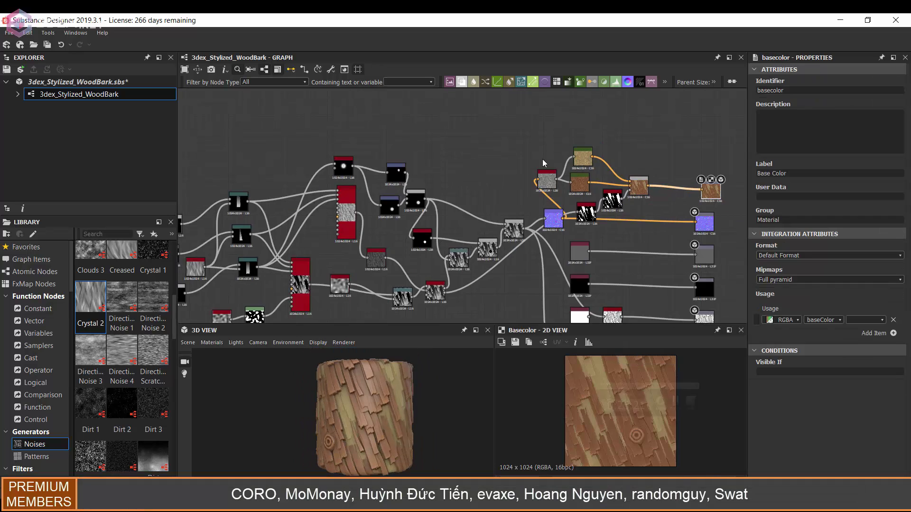
pyautogui.scroll(2, 651, 153)
pyautogui.click(877, 357)
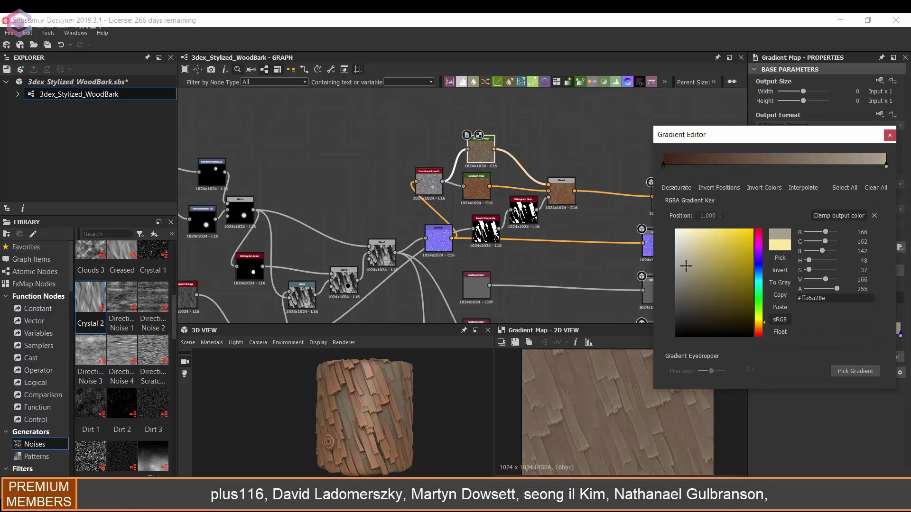
pyautogui.click(476, 189)
pyautogui.click(879, 356)
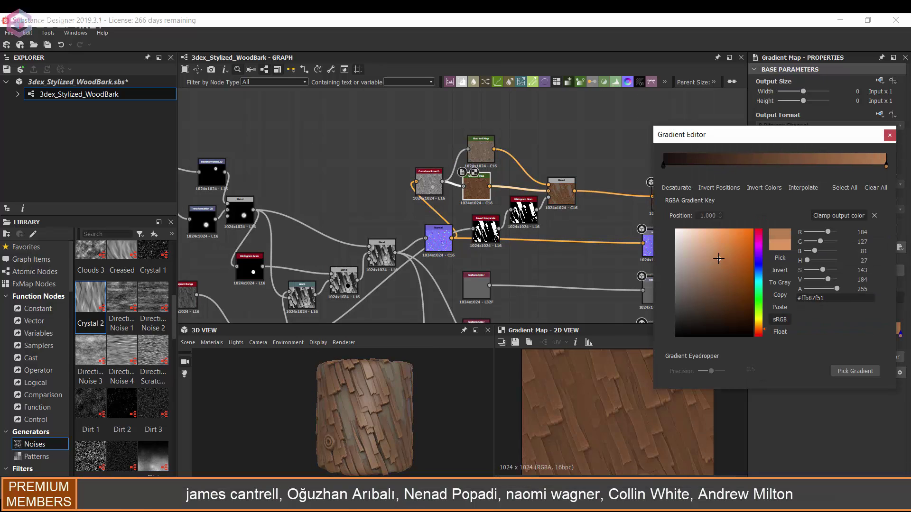
pyautogui.scroll(3, 415, 405)
pyautogui.click(722, 257)
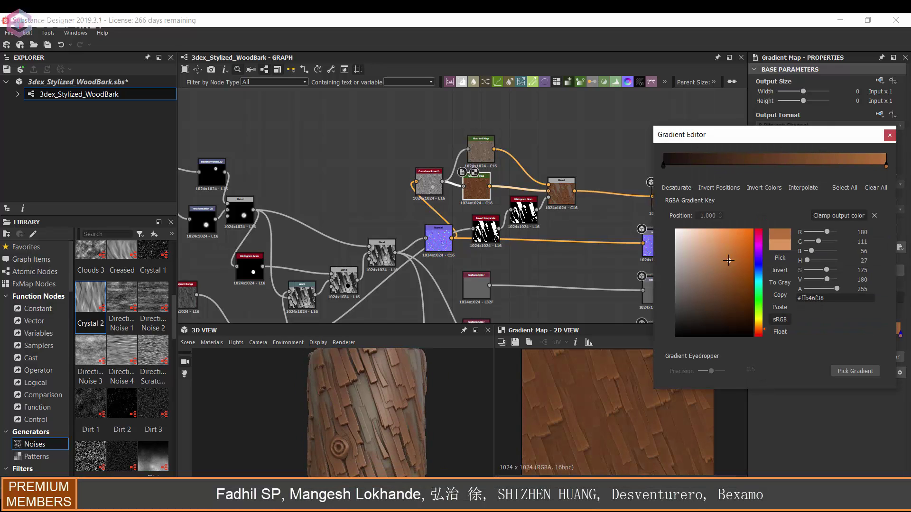
pyautogui.click(664, 197)
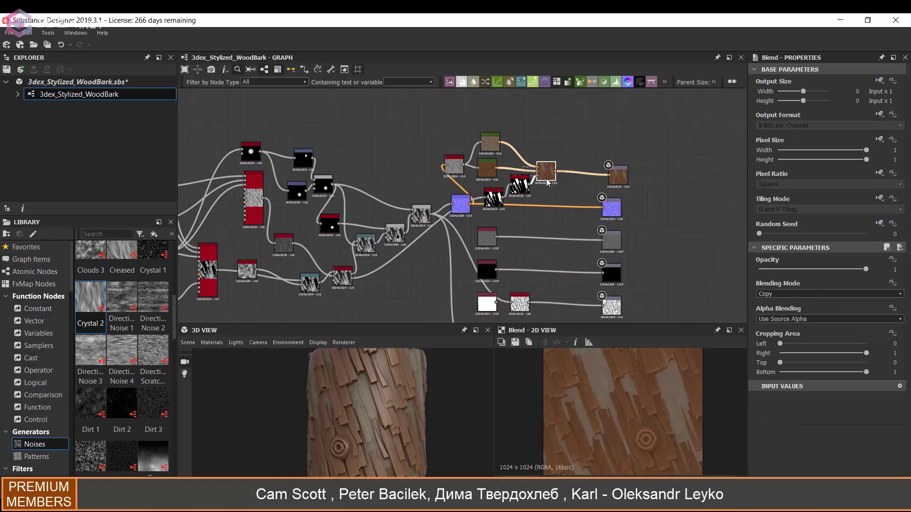
pyautogui.scroll(3, 407, 213)
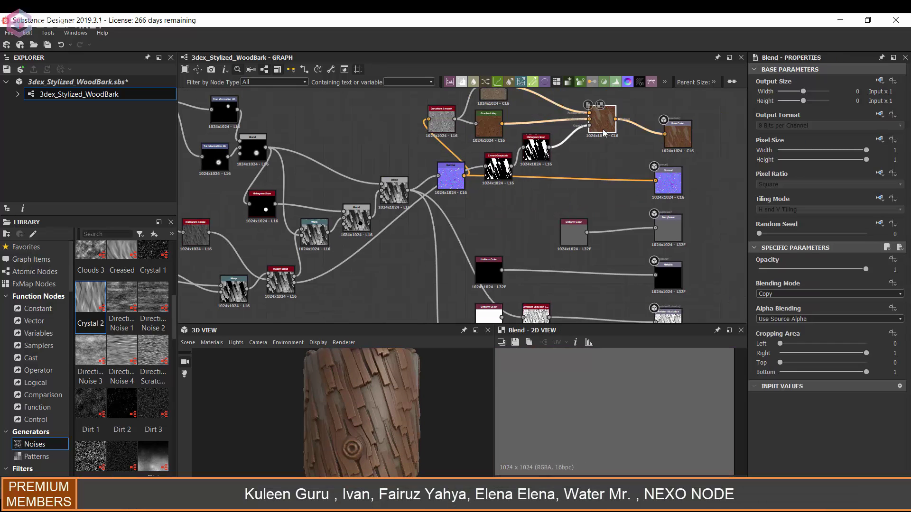
# Step: Add a Levels node and a Blend node into the roughness chain with the uniform grey
pyautogui.press('space')
pyautogui.press('Return')
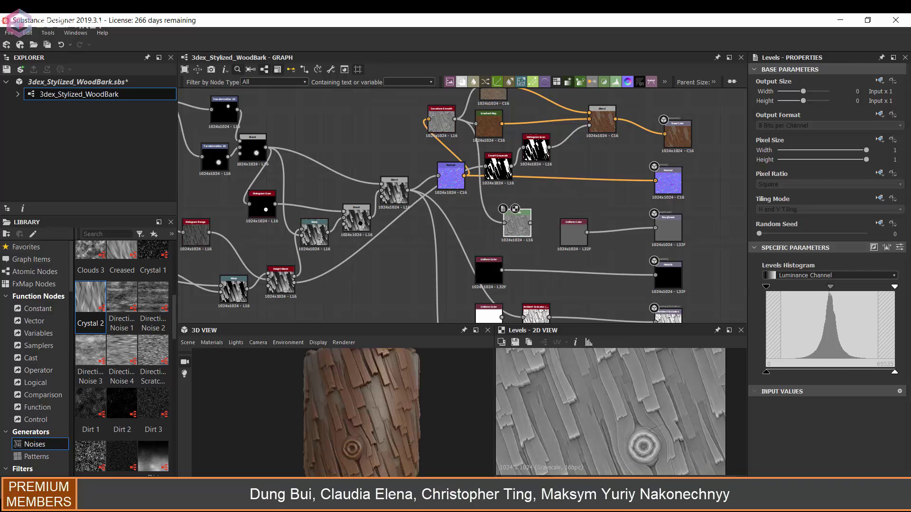
pyautogui.scroll(3, 588, 232)
pyautogui.scroll(1, 535, 187)
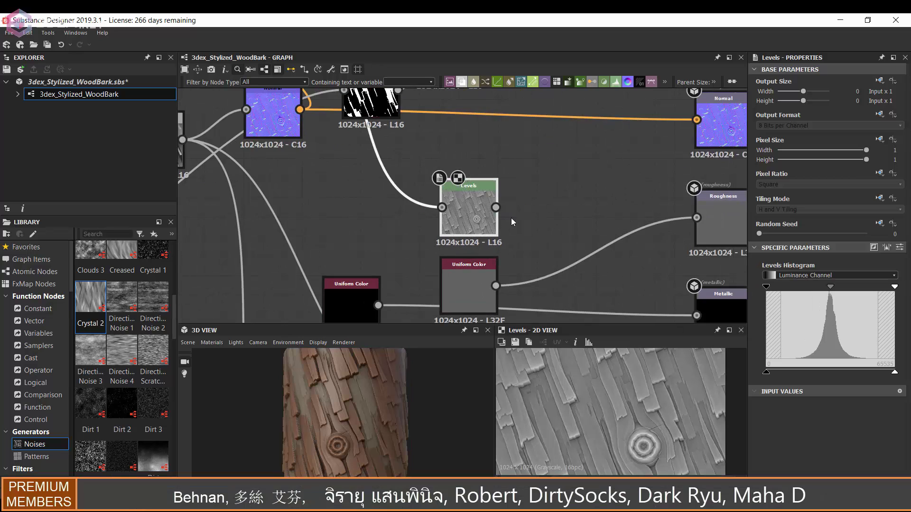
pyautogui.click(469, 289)
pyautogui.press('space')
pyautogui.write('bl')
pyautogui.press('Return')
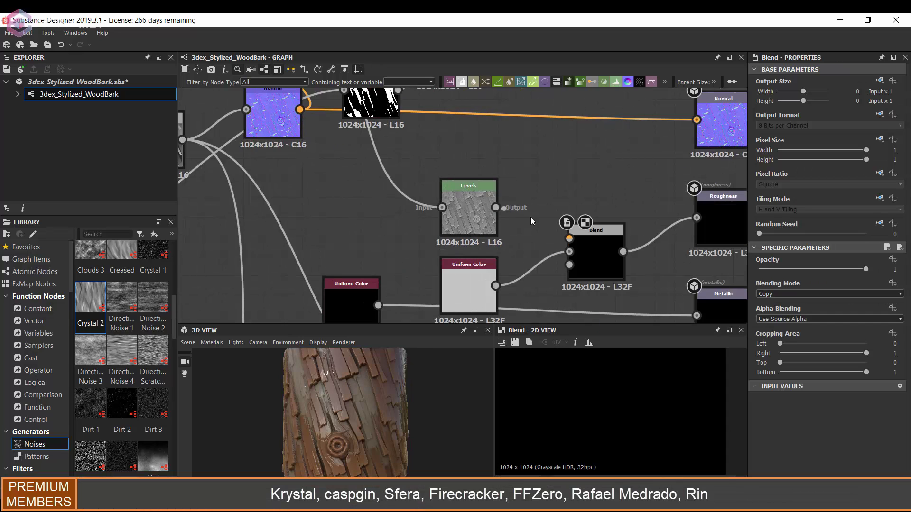
pyautogui.moveTo(495, 208); pyautogui.dragTo(570, 232)
pyautogui.scroll(-2, 456, 202)
pyautogui.scroll(-1, 456, 202)
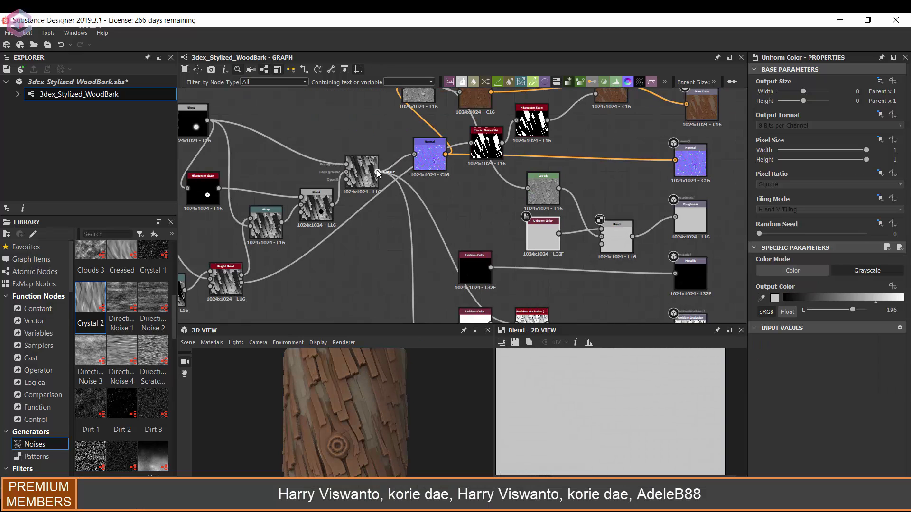
pyautogui.click(619, 270)
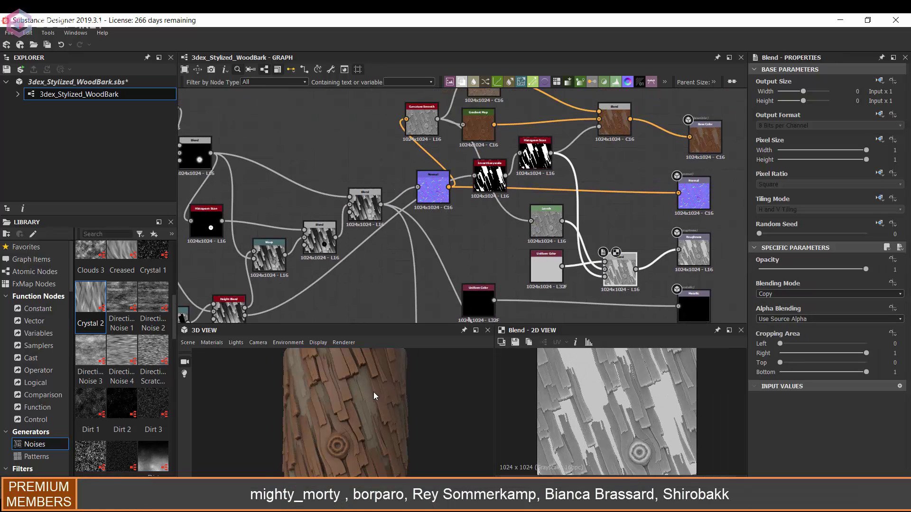
# Step: Darken the Levels output and raise the Uniform Color grey to 235
pyautogui.scroll(2, 600, 198)
pyautogui.scroll(1, 618, 390)
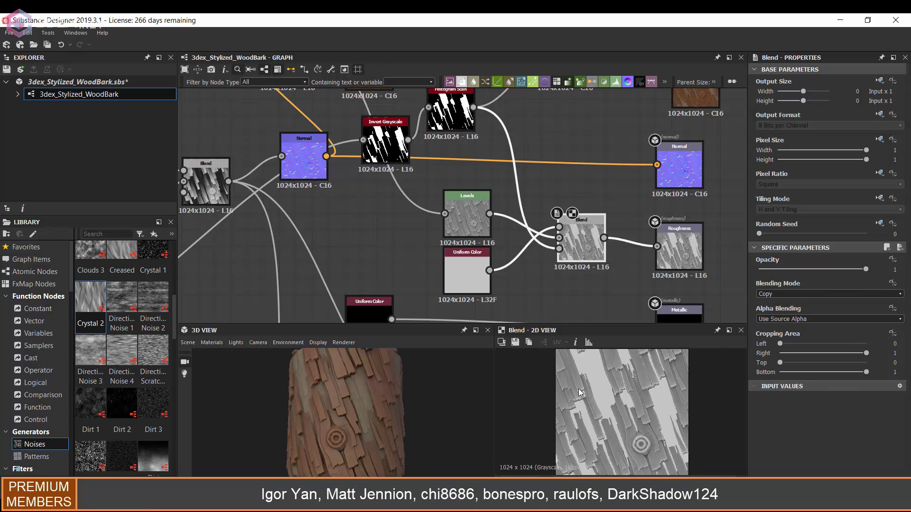
pyautogui.moveTo(436, 223); pyautogui.dragTo(451, 205, button='middle')
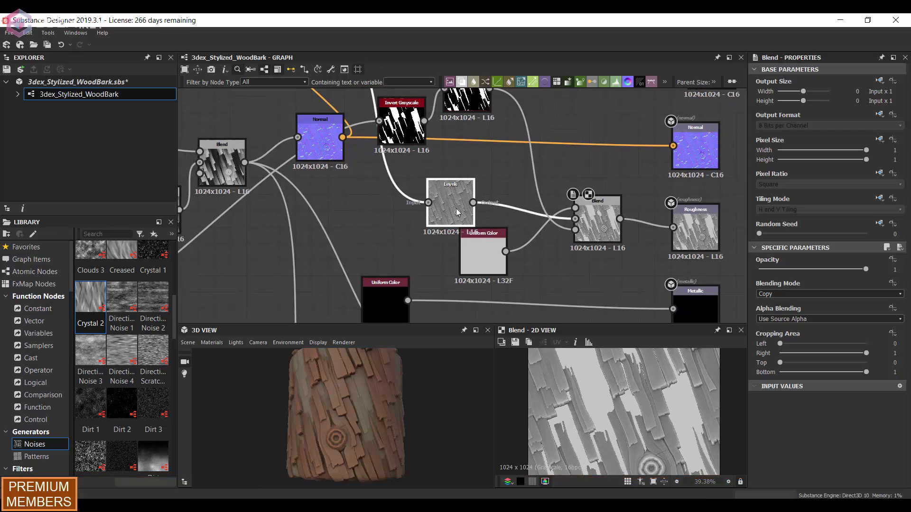
pyautogui.click(451, 204)
pyautogui.moveTo(818, 373); pyautogui.dragTo(796, 375)
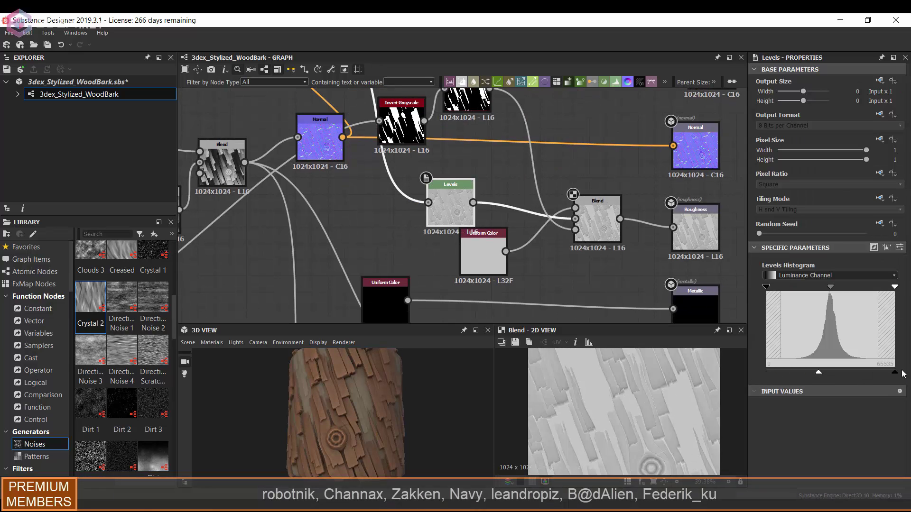
pyautogui.scroll(2, 334, 396)
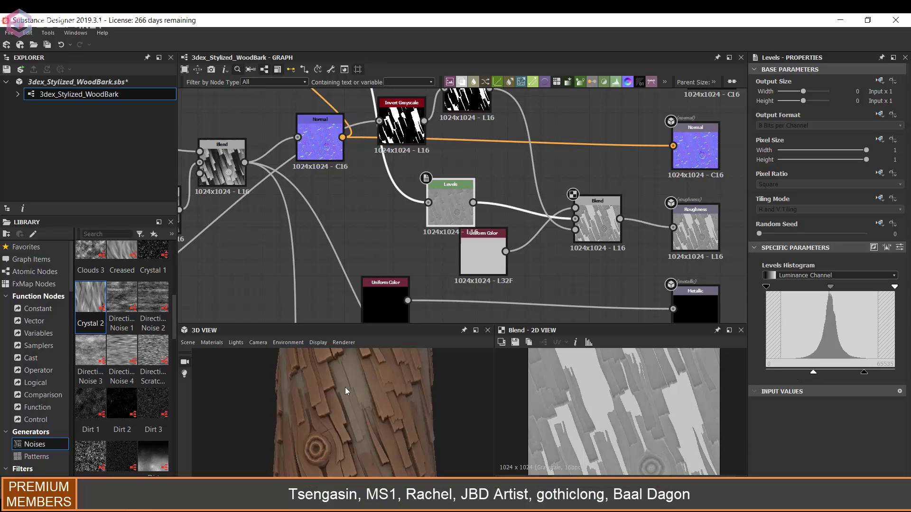
pyautogui.click(483, 251)
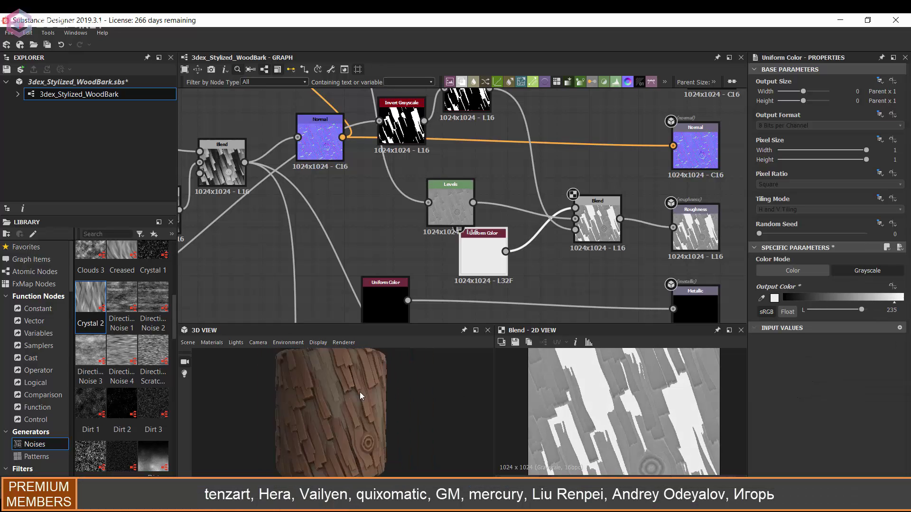
pyautogui.scroll(-2, 360, 392)
pyautogui.scroll(3, 356, 393)
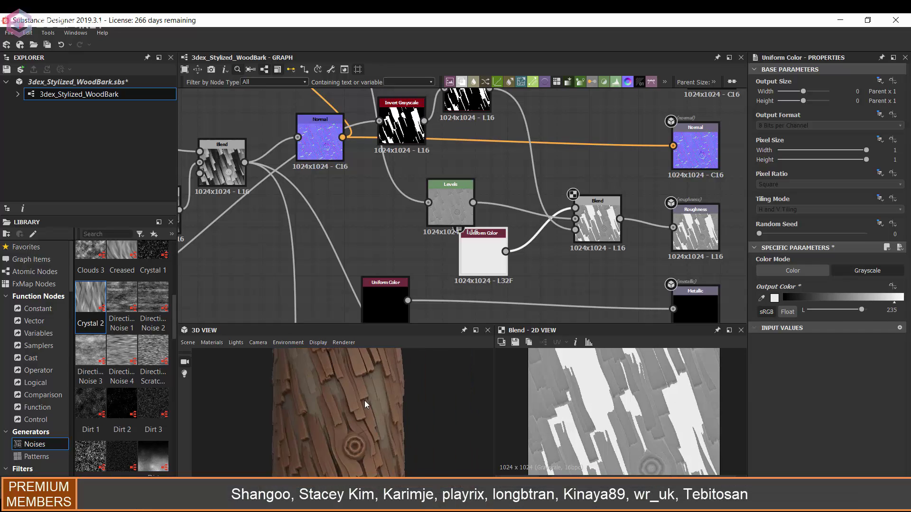
pyautogui.scroll(-3, 363, 396)
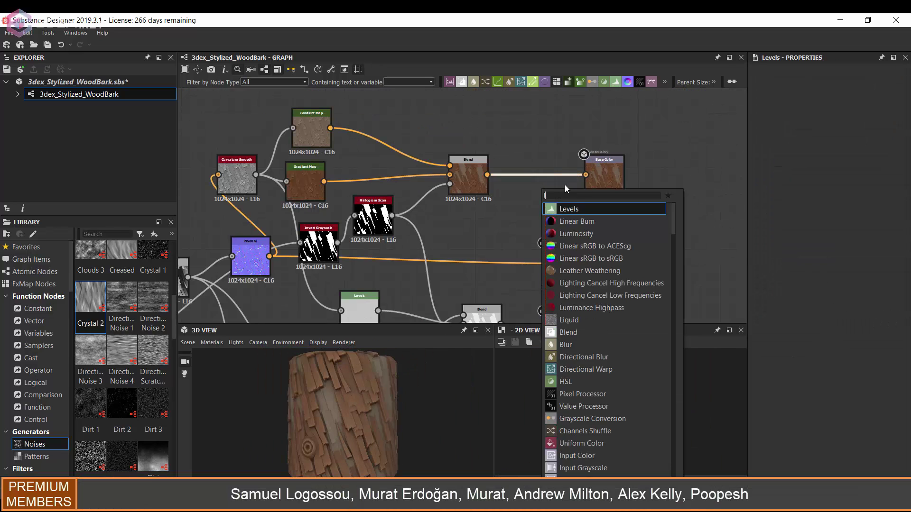
# Step: Narrow the Base Color Levels input range to boost contrast
pyautogui.moveTo(894, 287); pyautogui.dragTo(874, 286)
pyautogui.moveTo(766, 286); pyautogui.dragTo(772, 287)
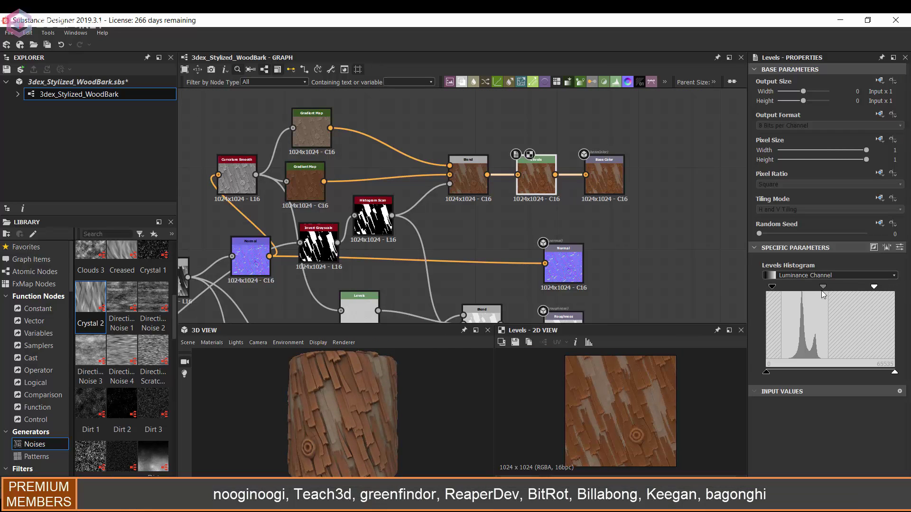
pyautogui.moveTo(351, 400); pyautogui.dragTo(382, 391)
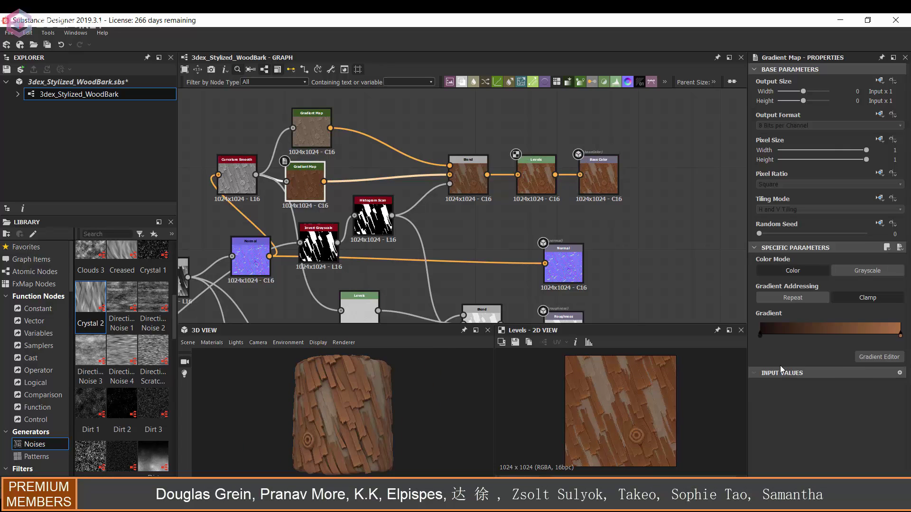
# Step: Revisit the plank Gradient Map's end colour in the Gradient Editor
pyautogui.click(879, 356)
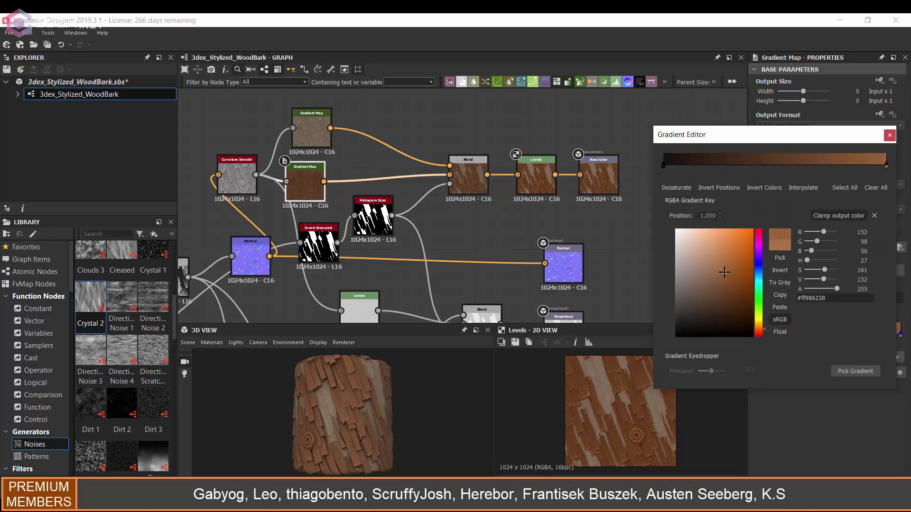
pyautogui.press('Escape')
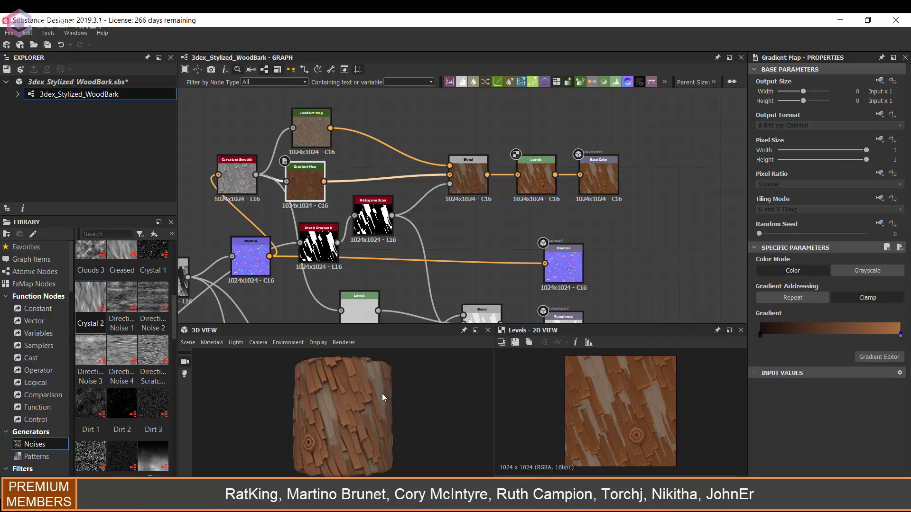
pyautogui.moveTo(380, 395); pyautogui.dragTo(460, 421)
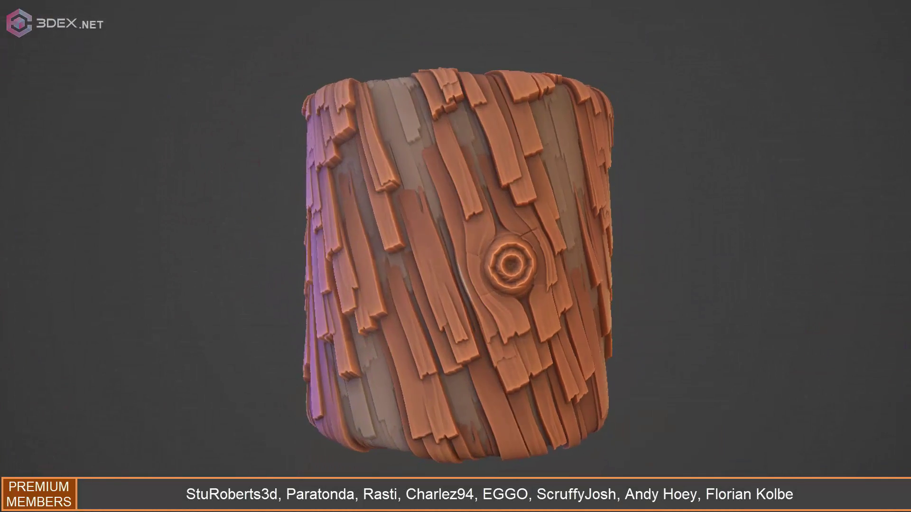